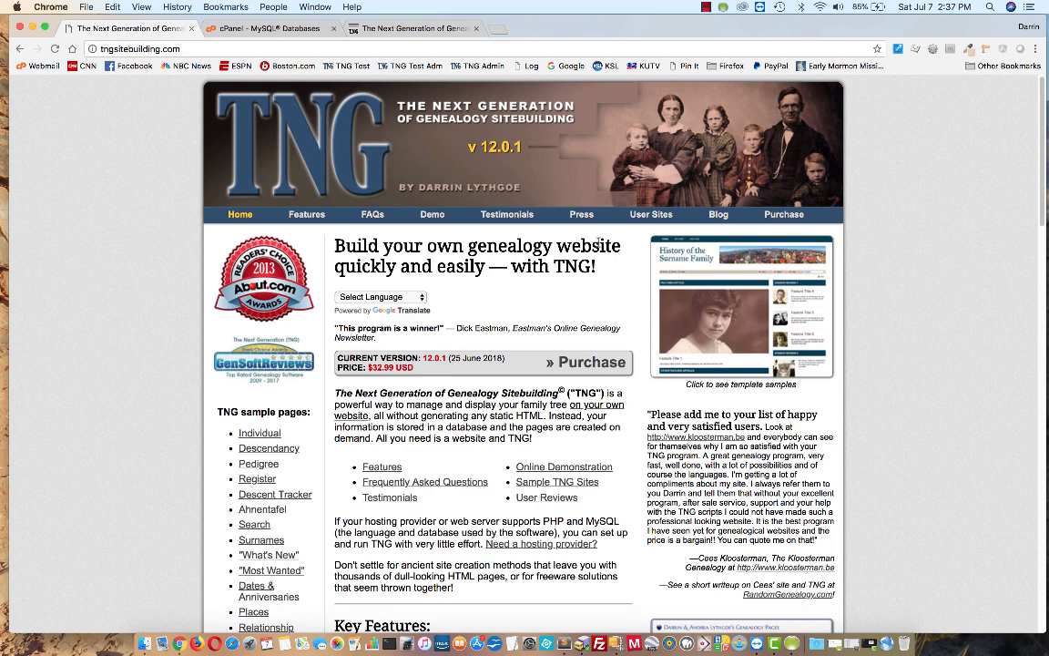
Step: From the TNG downloads page, download the 12.0.1 full version as tngfiles1201.zip
click(389, 30)
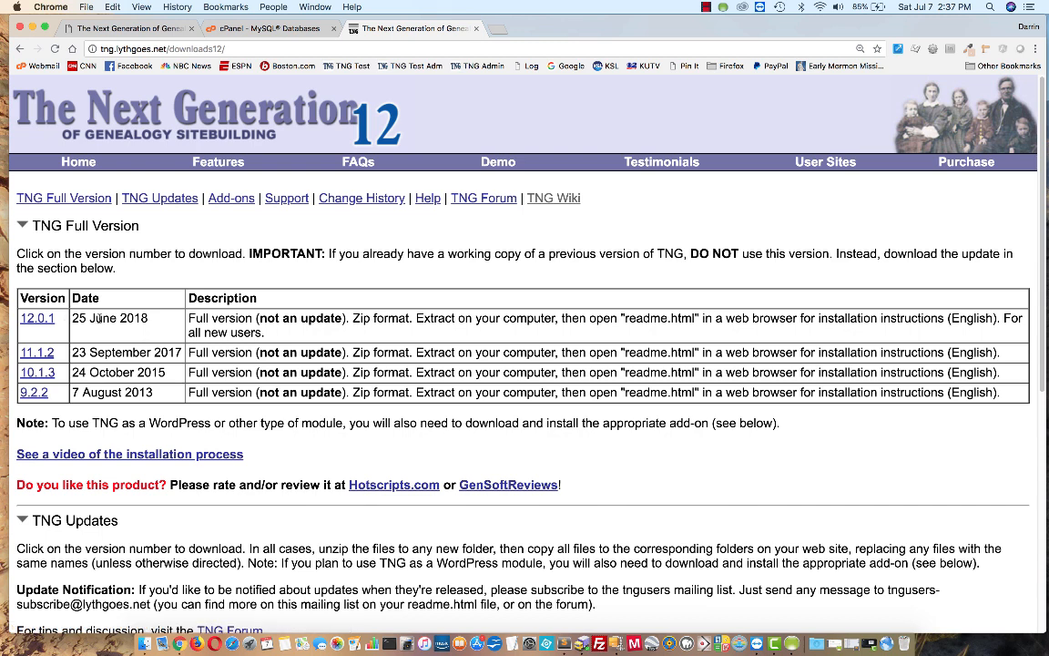
scroll(100, 319, down, 5)
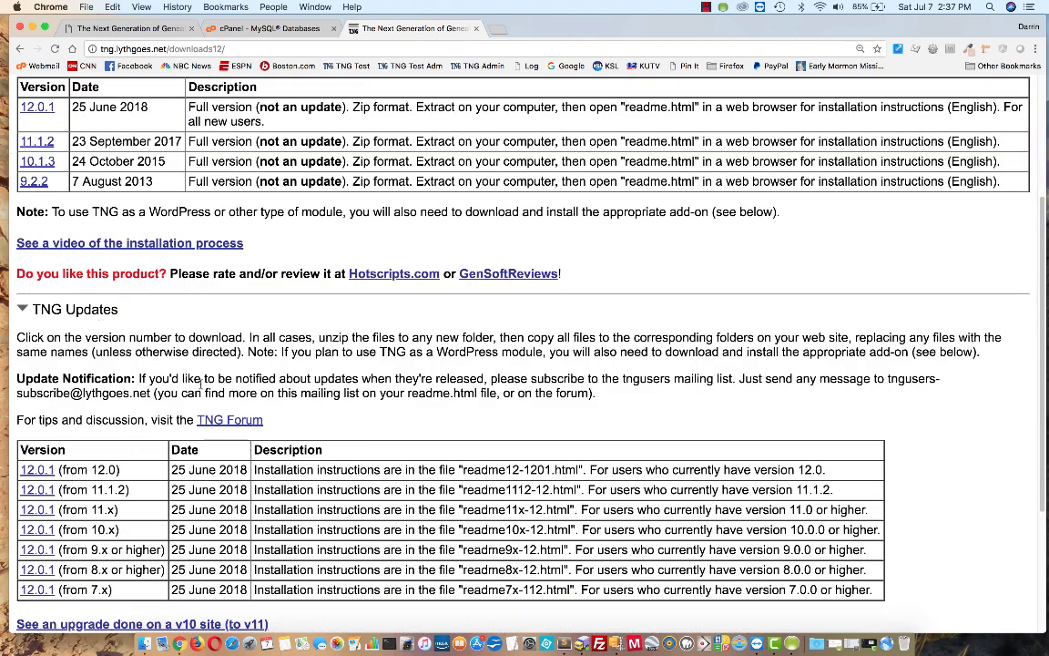
scroll(201, 383, up, 1)
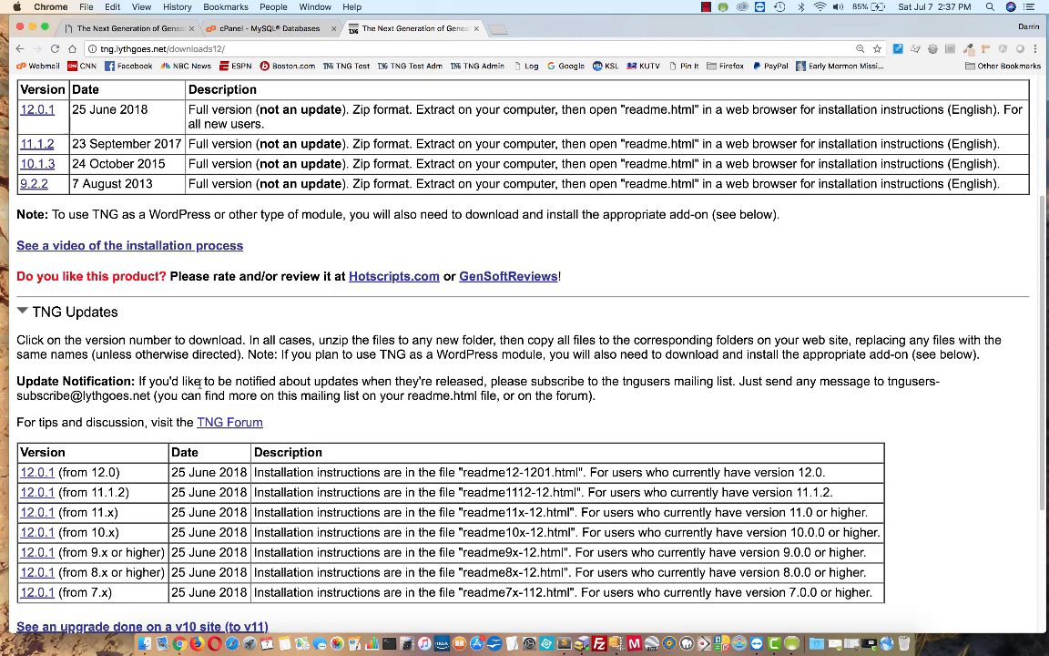
scroll(200, 383, up, 5)
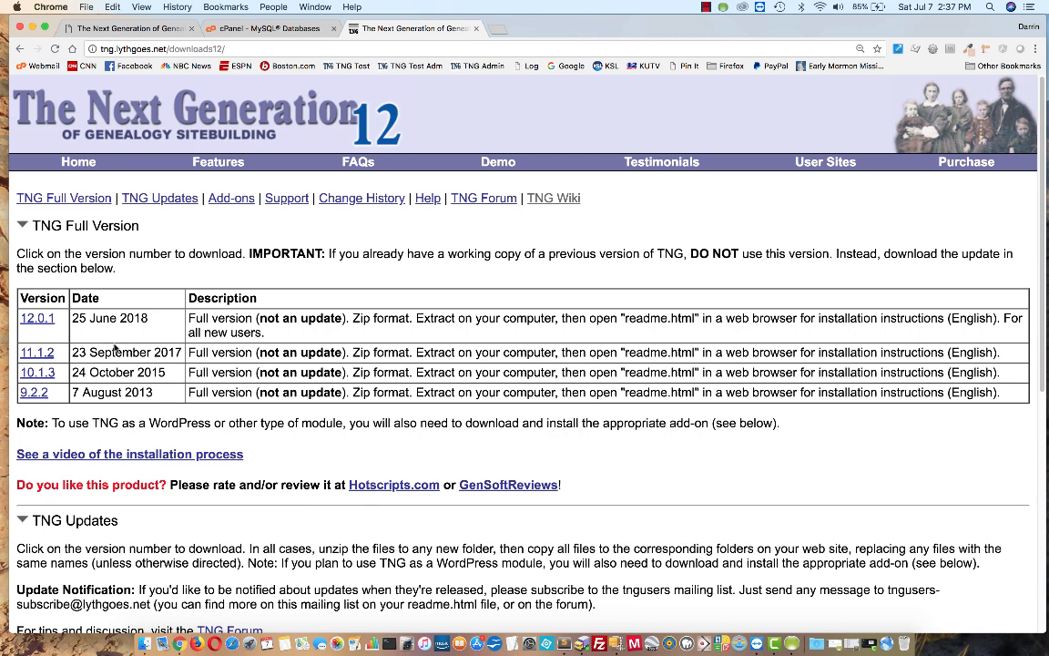
click(39, 320)
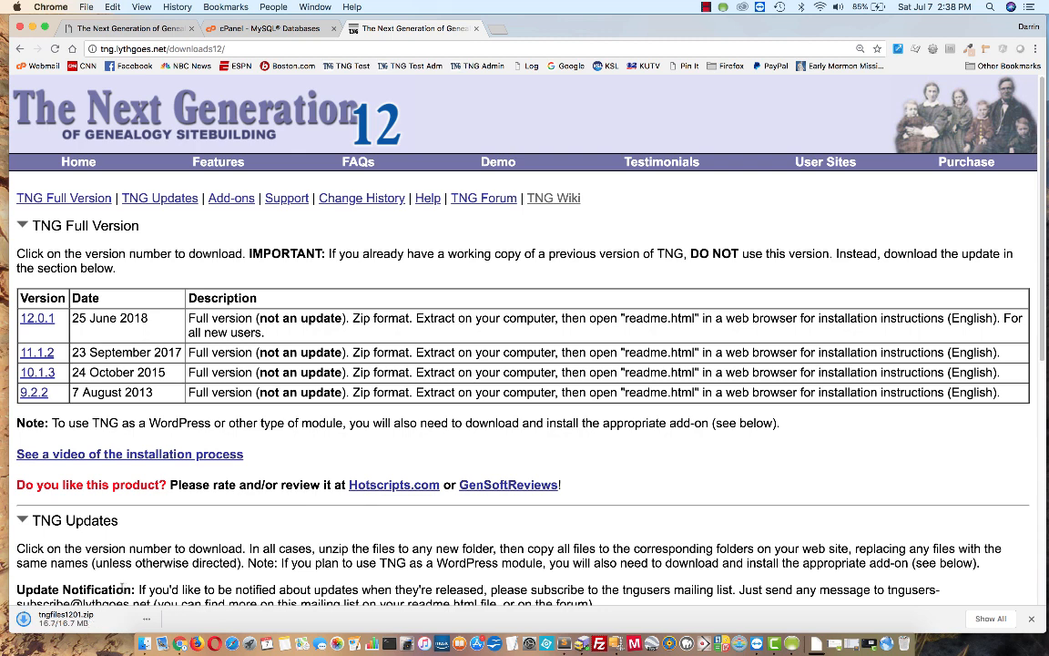
Step: Reveal tngfiles1201.zip in Finder and unzip it in Downloads
right_click(92, 619)
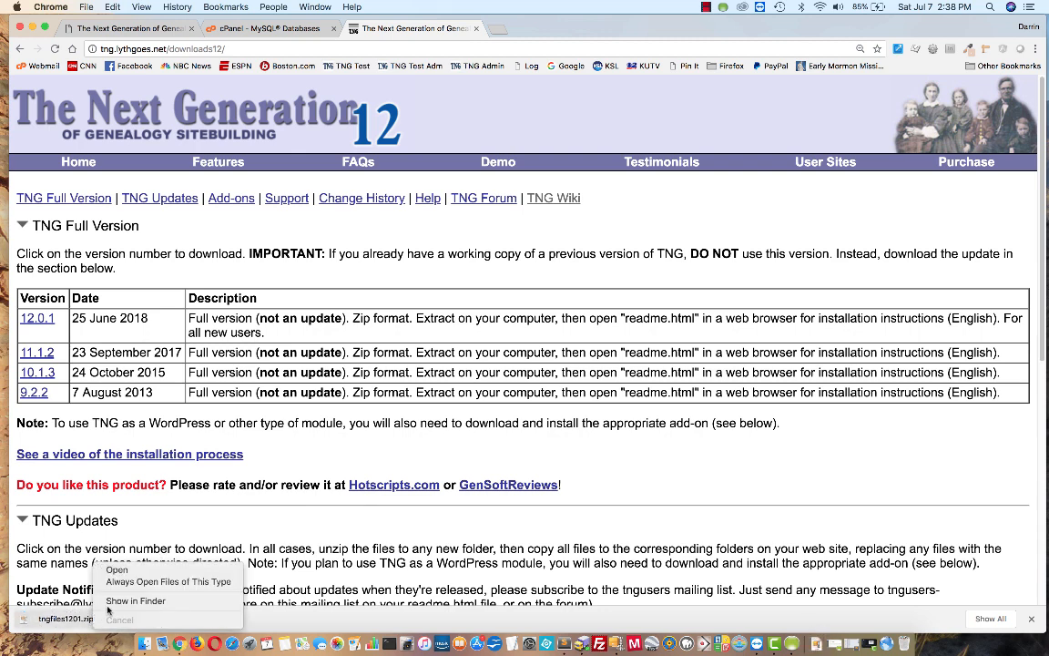
click(115, 602)
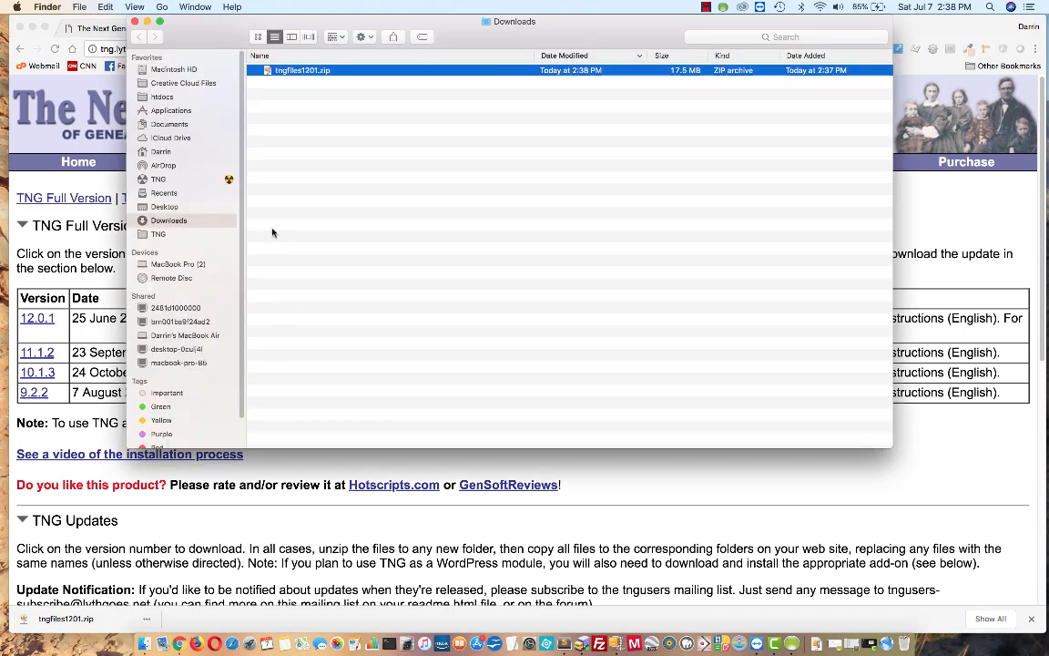
right_click(288, 73)
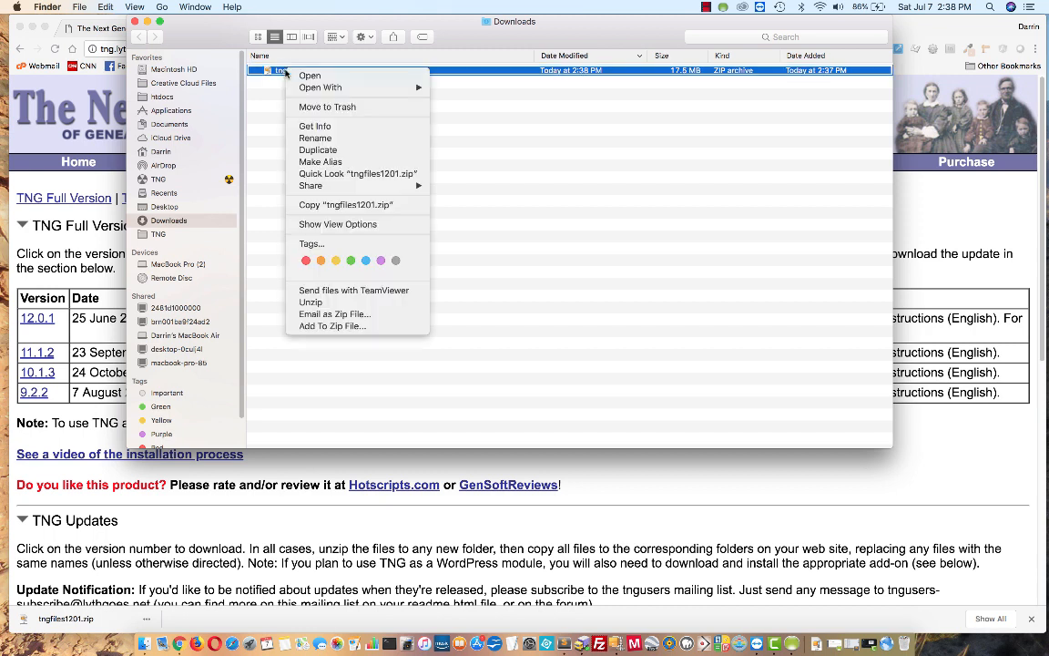
click(312, 302)
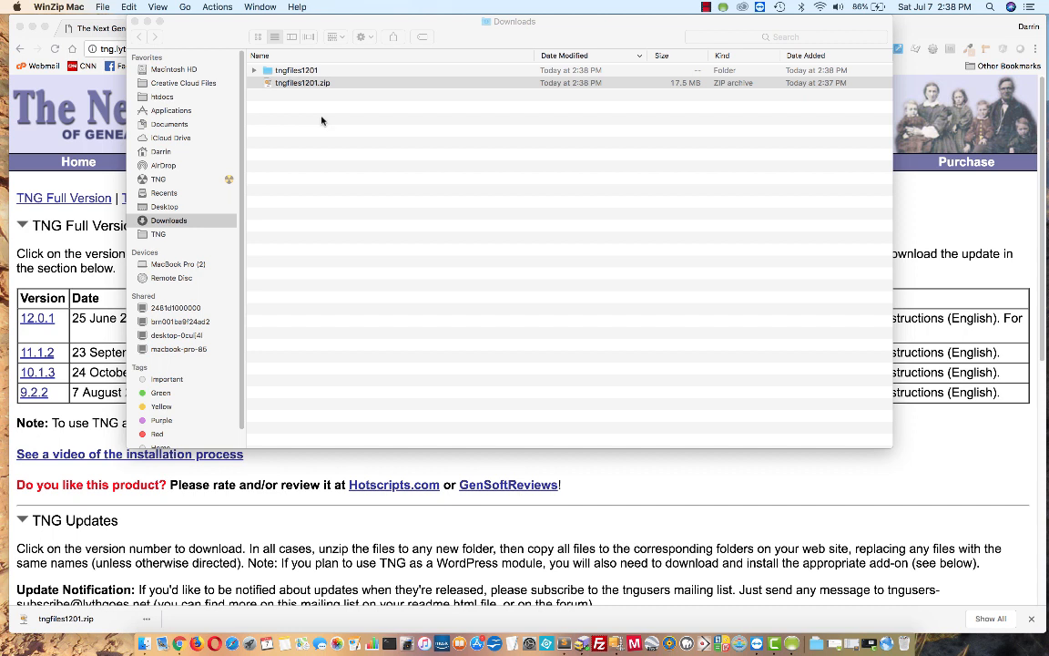
Step: Open the extracted tngfiles1201 folder and select readme.html
double_click(271, 75)
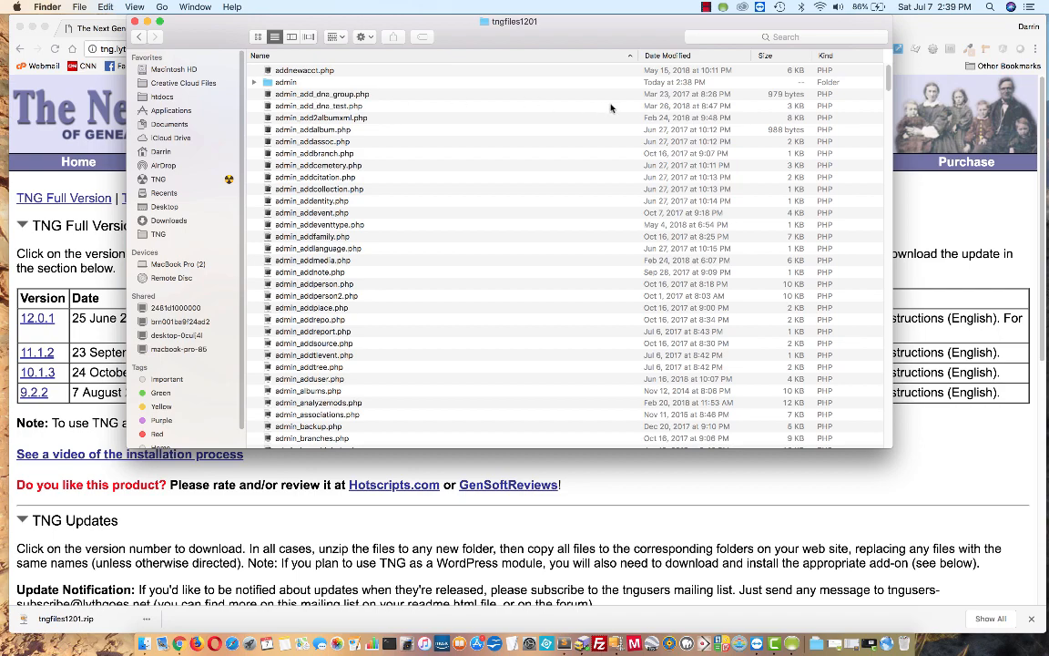
drag(889, 75, 891, 391)
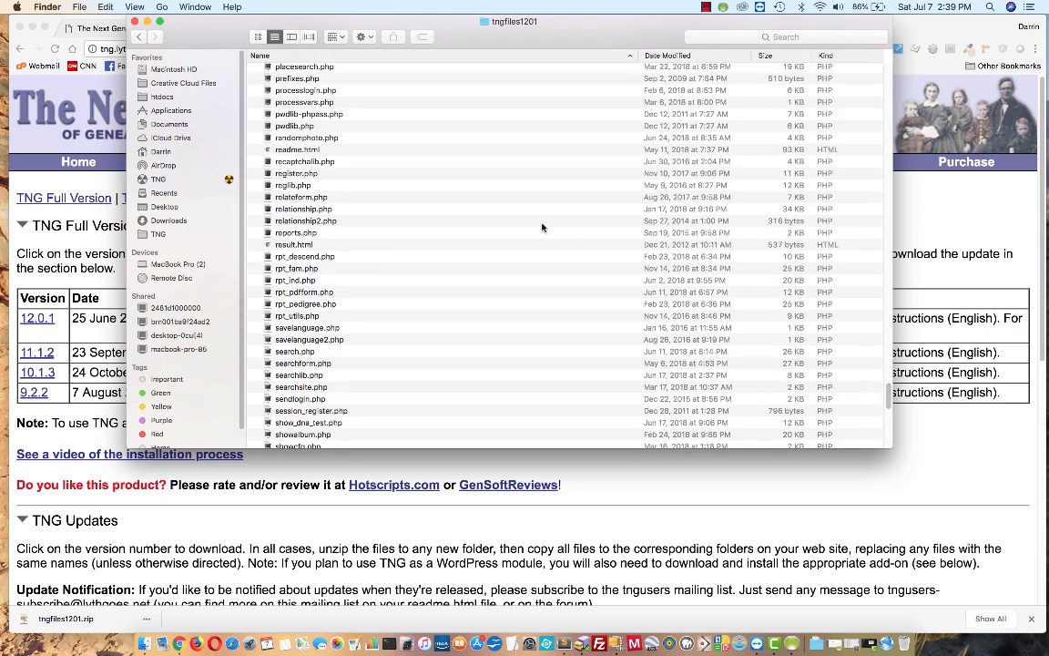
click(301, 149)
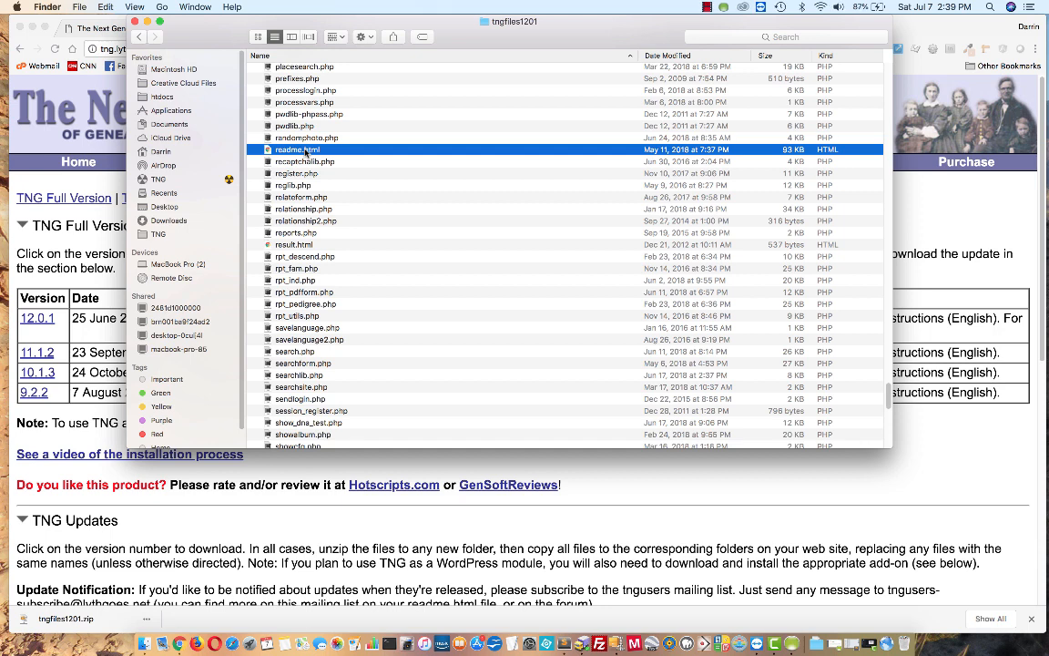
Step: Open readme.html in Chrome to show the Installation Instructions page
double_click(305, 151)
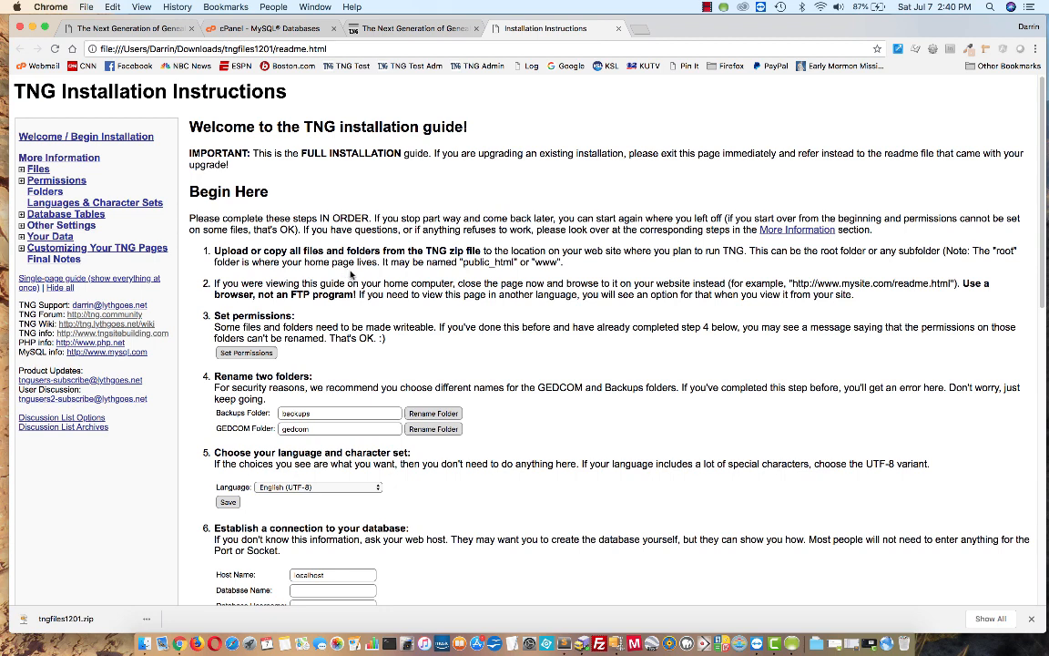
Step: In FileZilla's Site Manager, select the saved site and review its host, user and password
click(600, 644)
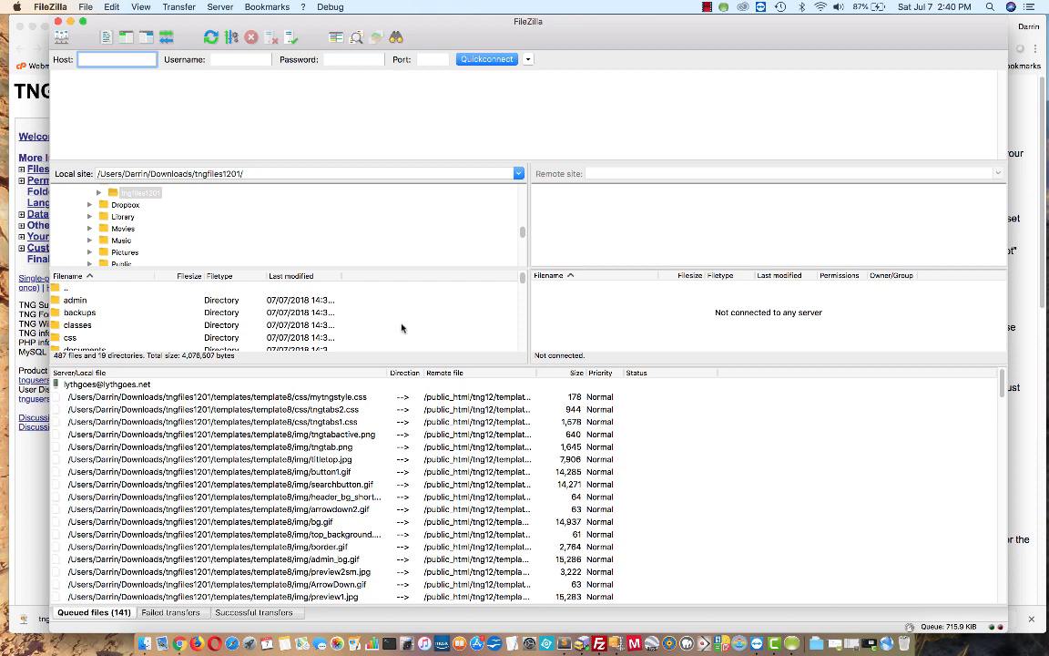
click(61, 38)
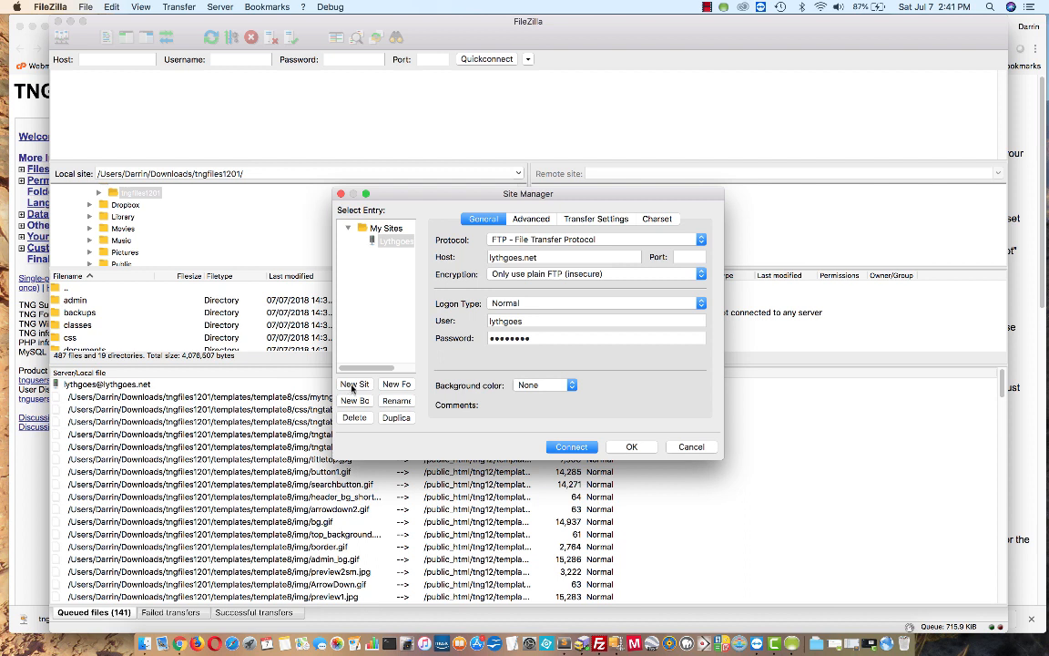
click(385, 244)
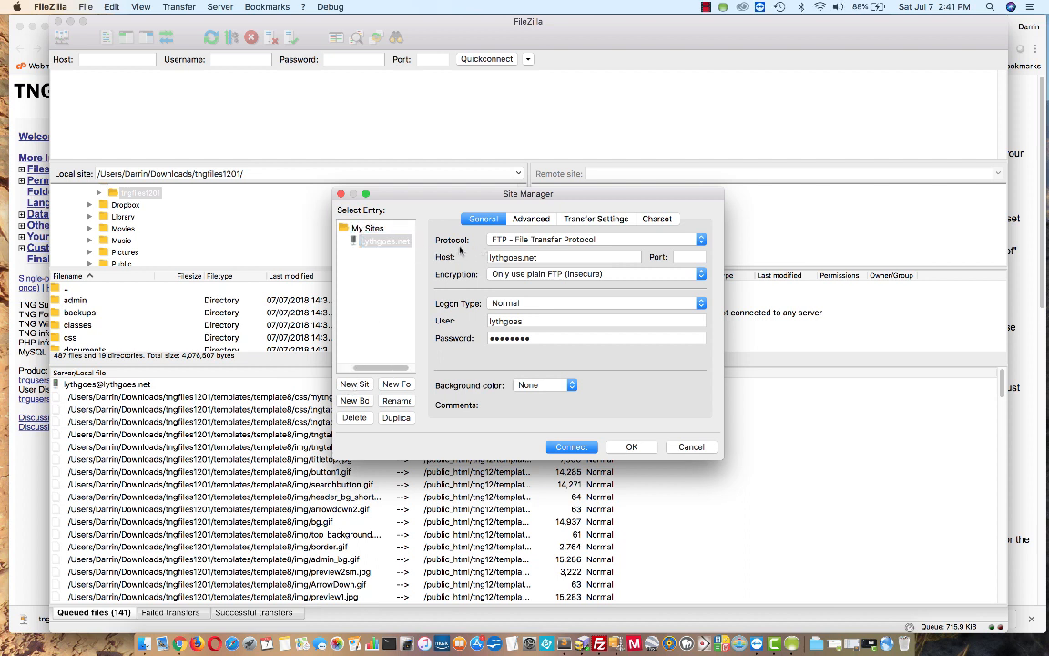
double_click(547, 256)
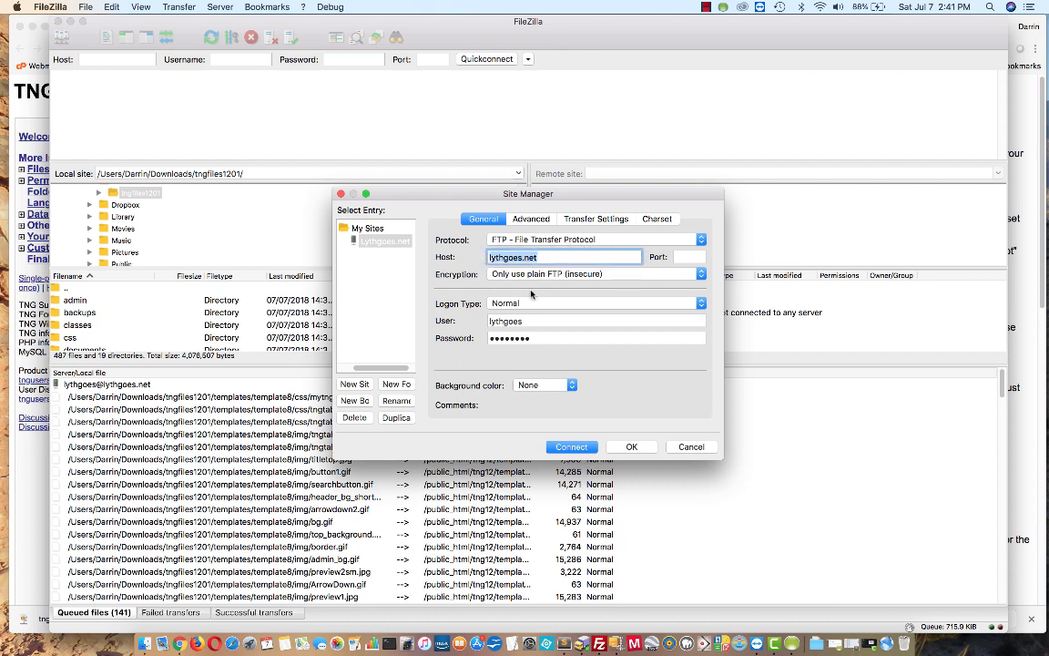
drag(527, 321, 485, 323)
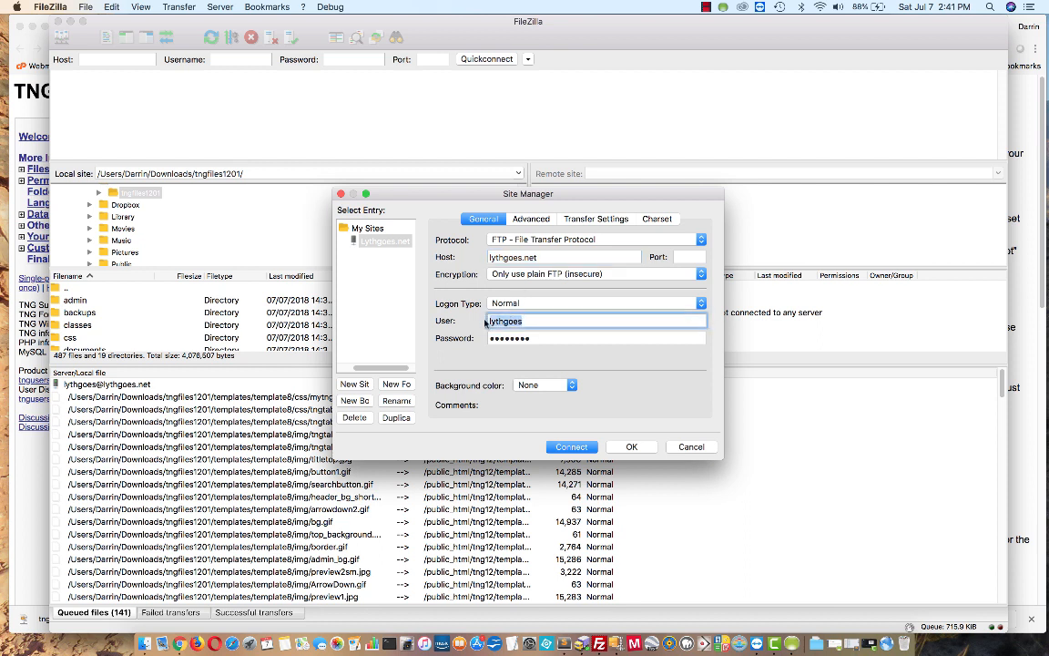
key(Tab)
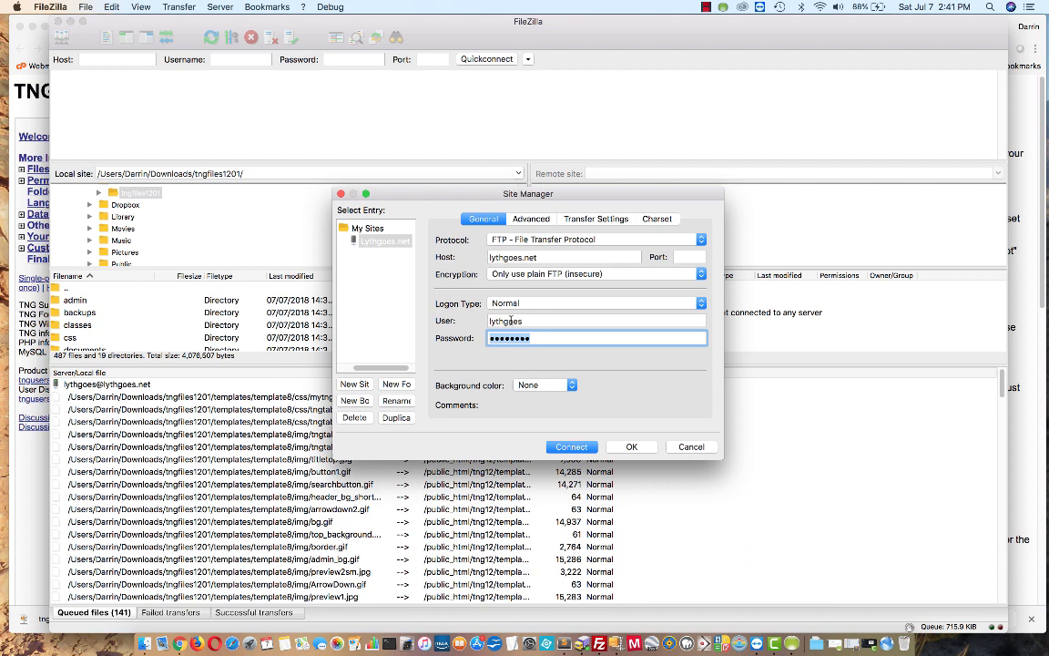
click(513, 288)
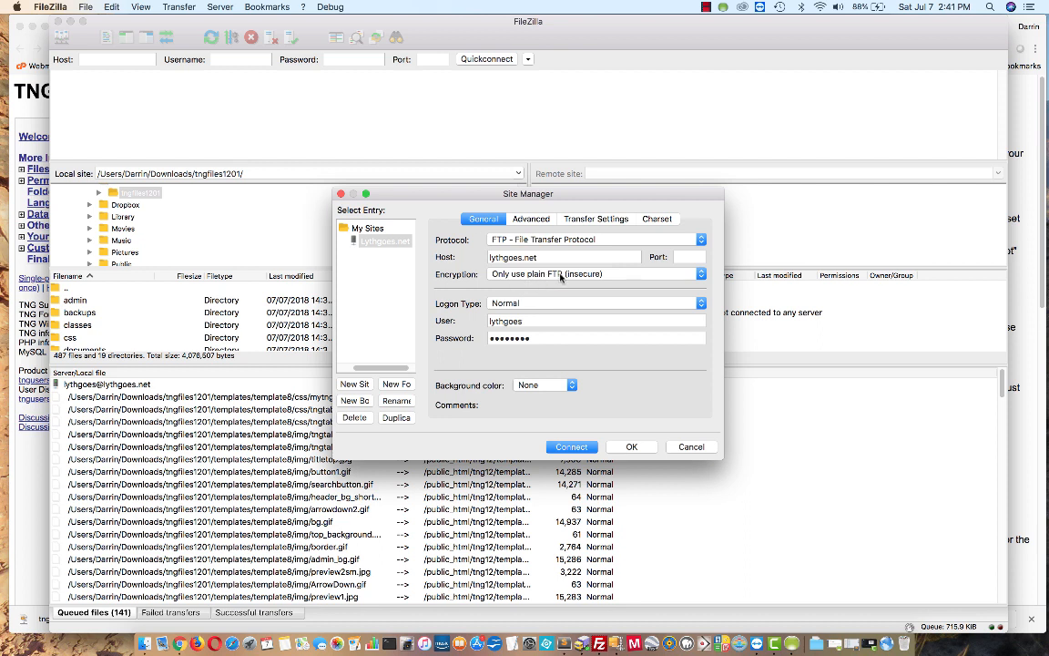
Step: Keep plain FTP encryption and Normal logon type, then connect to the site
click(561, 277)
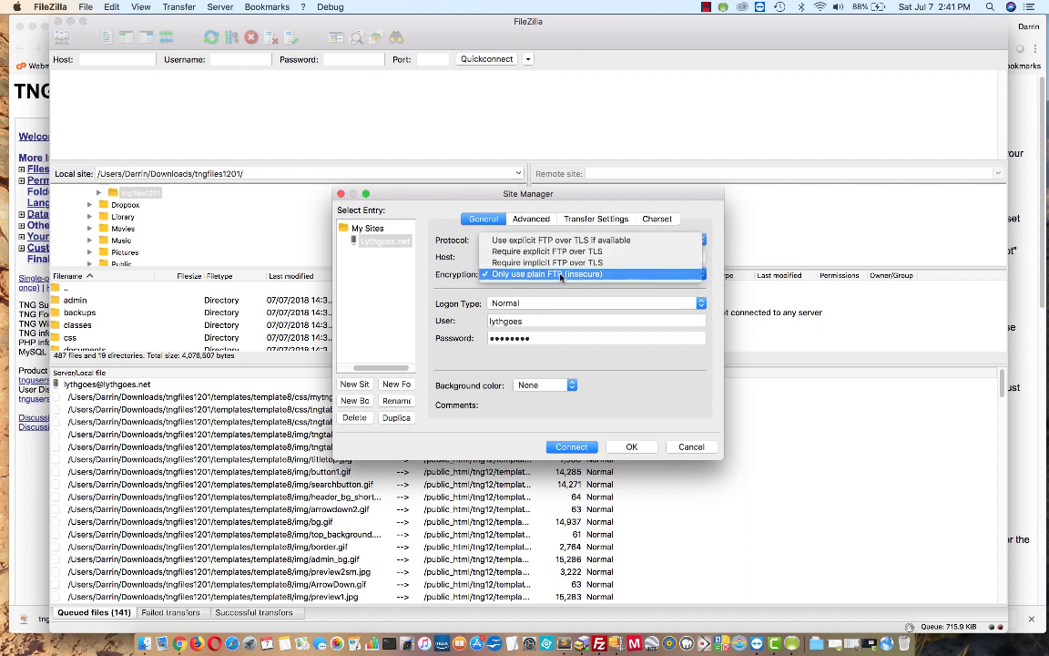
click(562, 275)
click(534, 302)
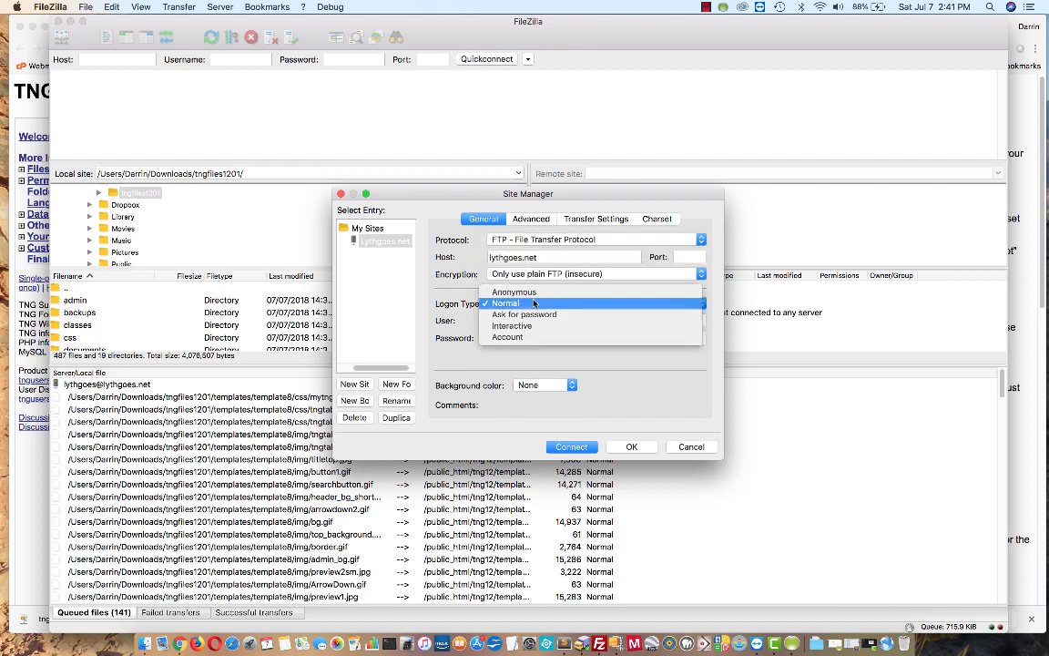
click(503, 305)
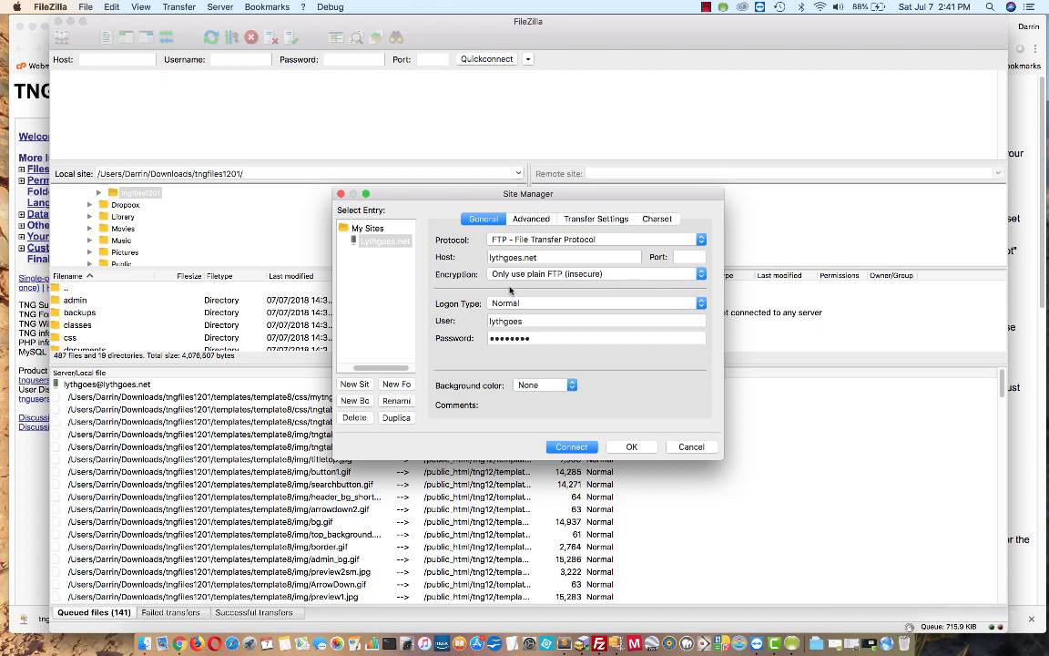
click(571, 447)
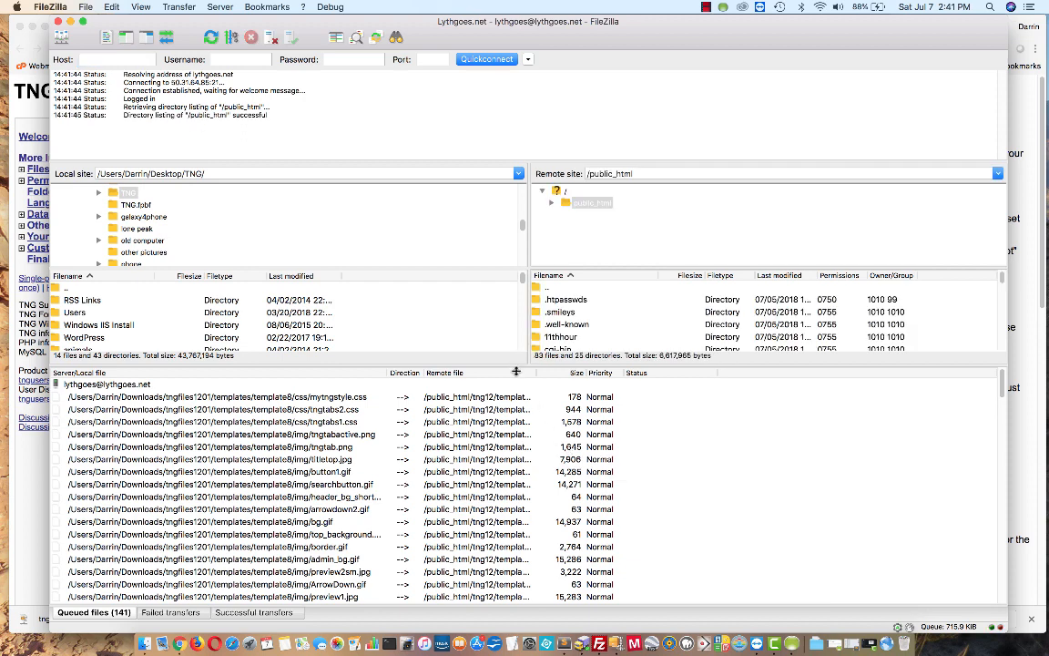
Step: Enlarge the file lists and open the remote tng12 folder
drag(512, 366, 506, 555)
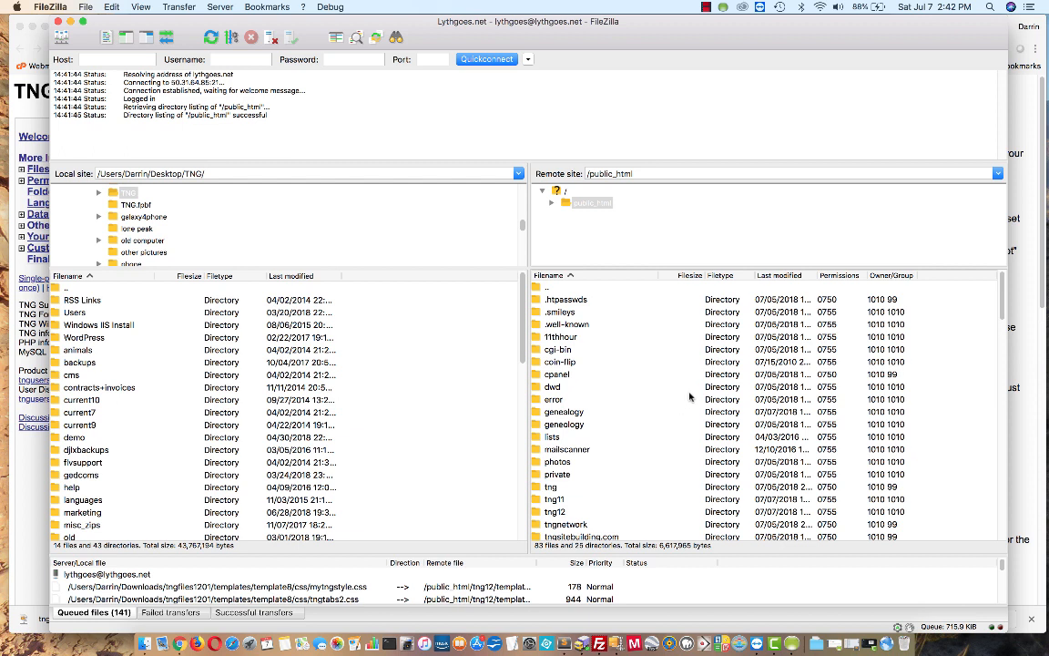
click(557, 512)
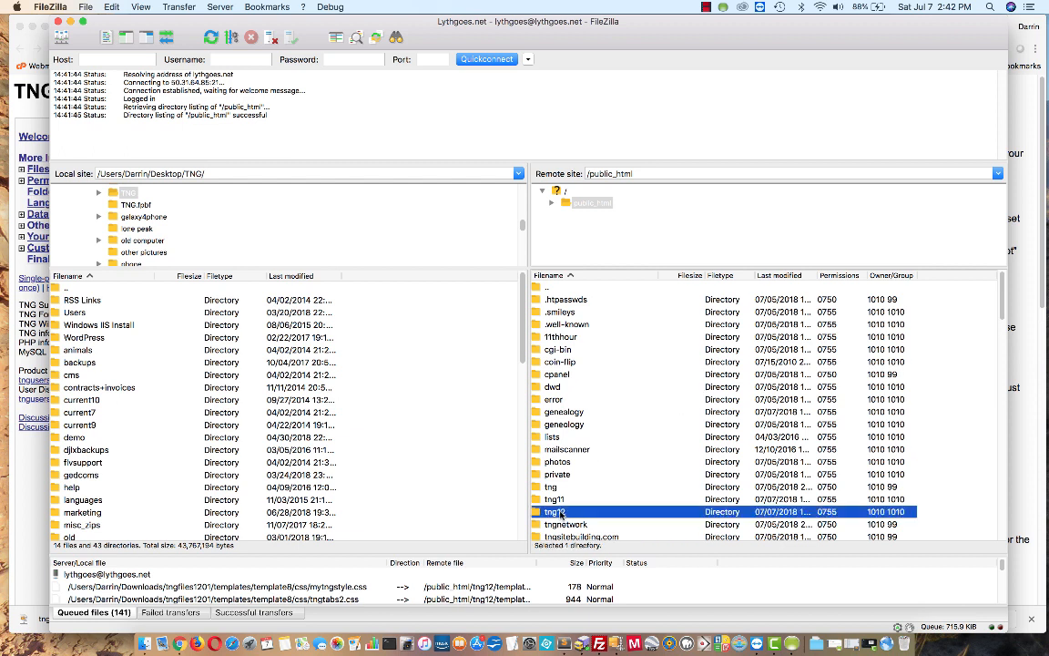
scroll(604, 492, down, 1)
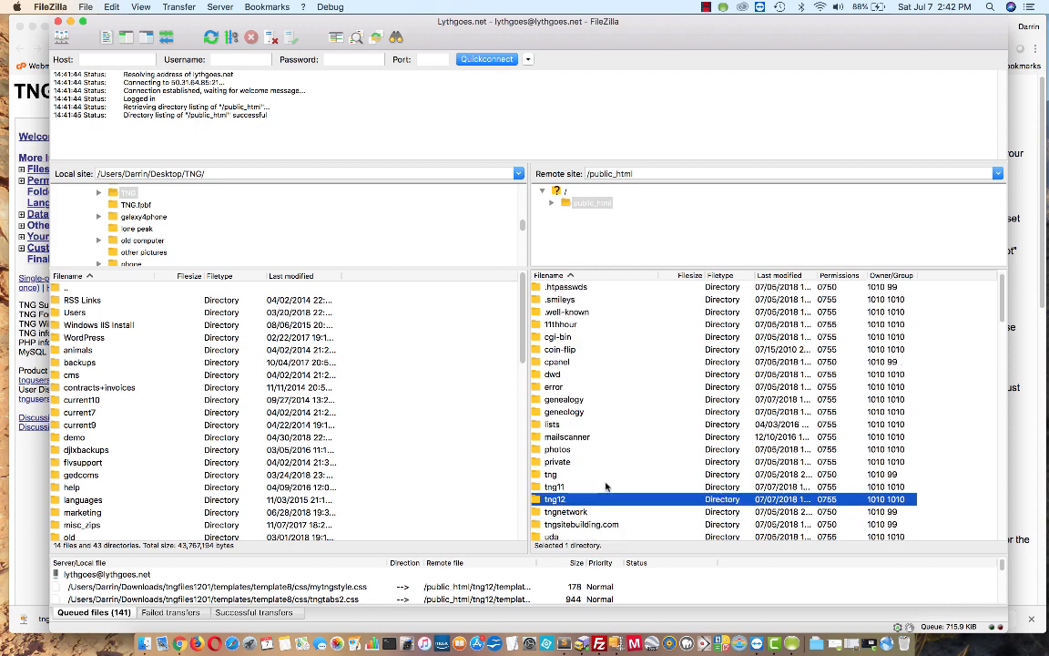
double_click(556, 500)
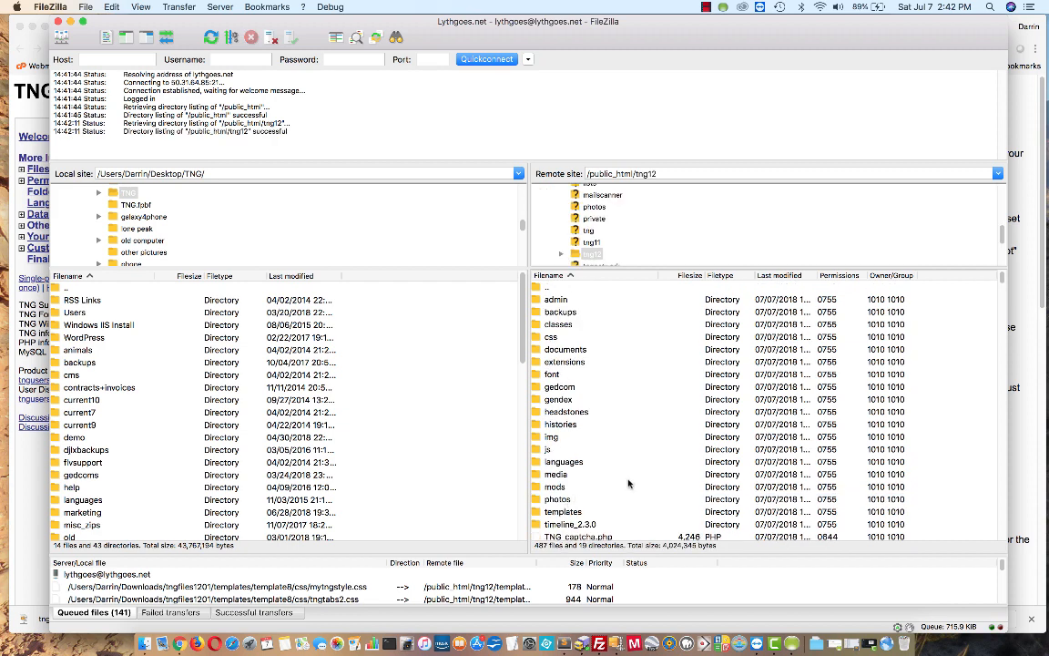
Step: List the local tngfiles1201 folder from Downloads on the local side
mouse_move(1003, 280)
mouse_down()
mouse_move(1005, 306)
mouse_move(999, 270)
mouse_up()
scroll(387, 213, up, 1)
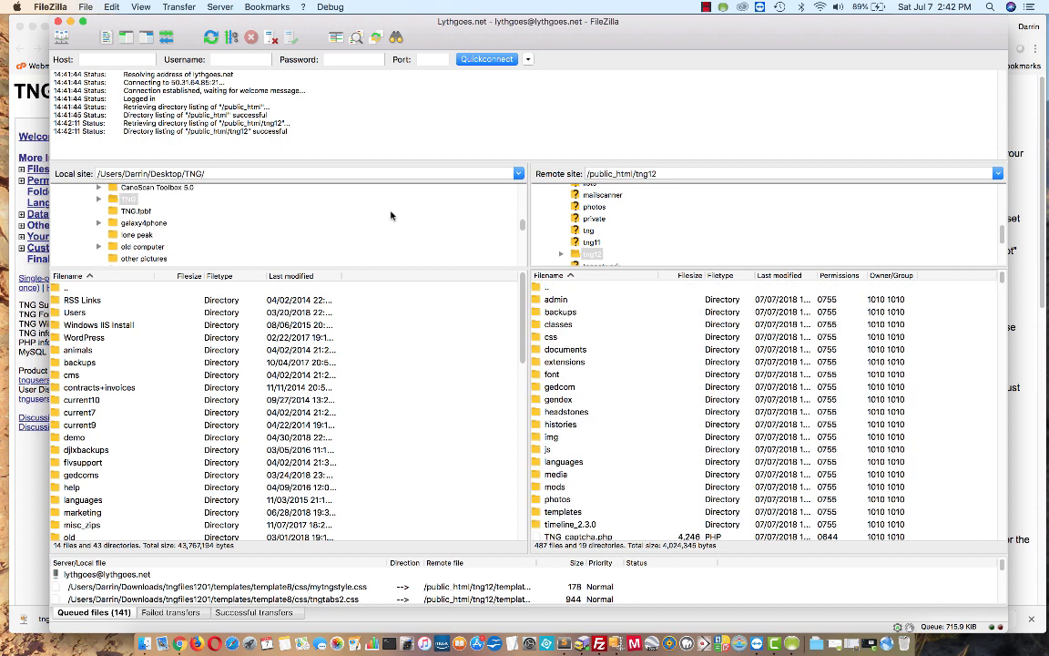
scroll(394, 217, up, 3)
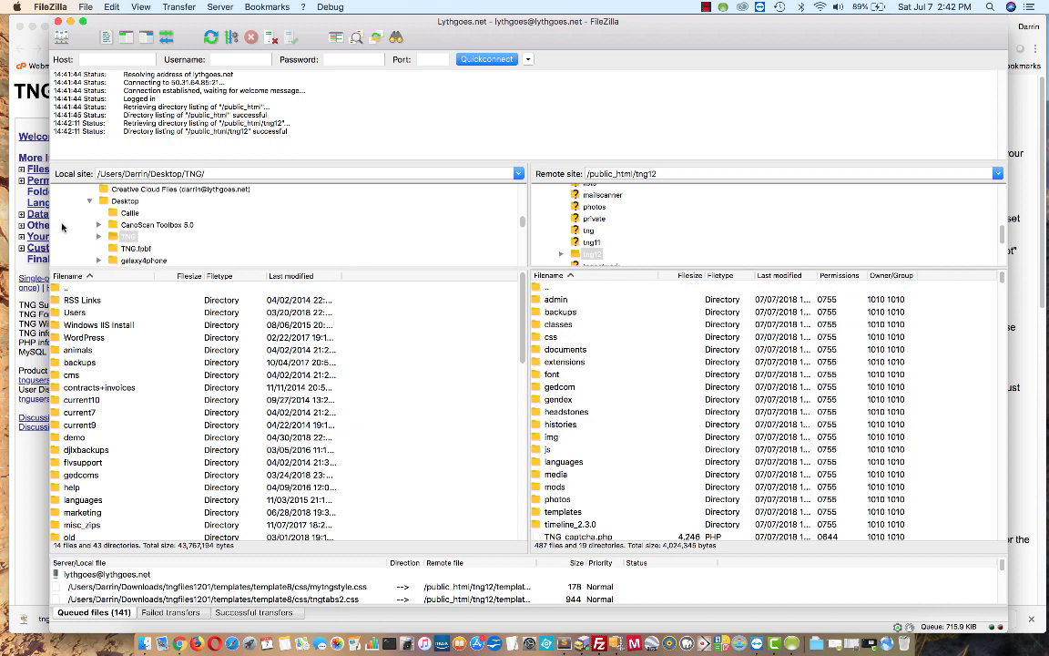
click(90, 201)
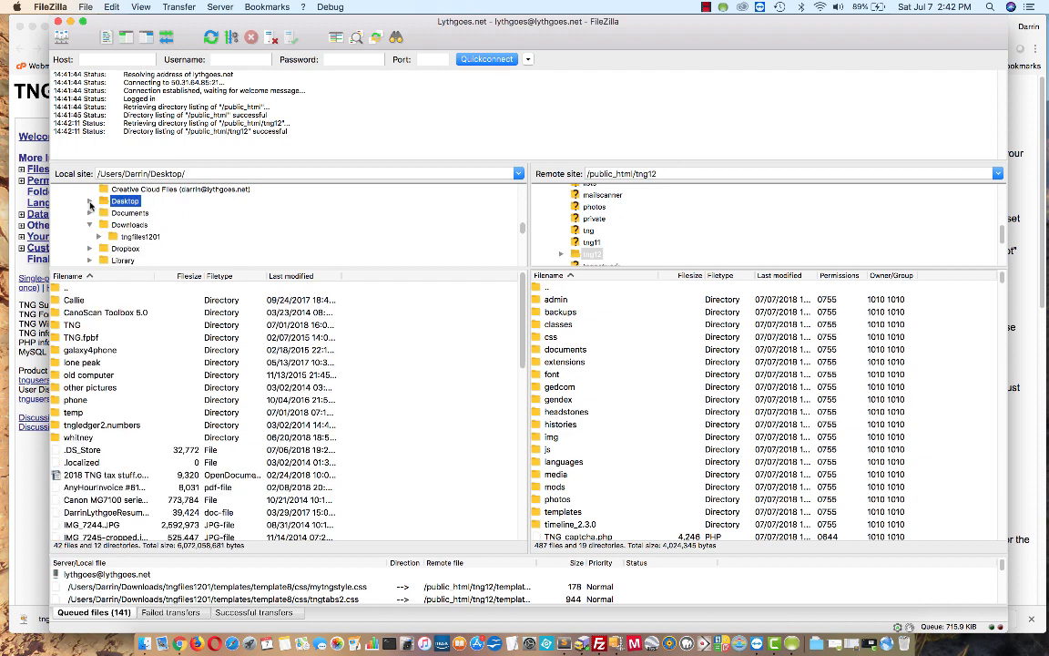
click(136, 237)
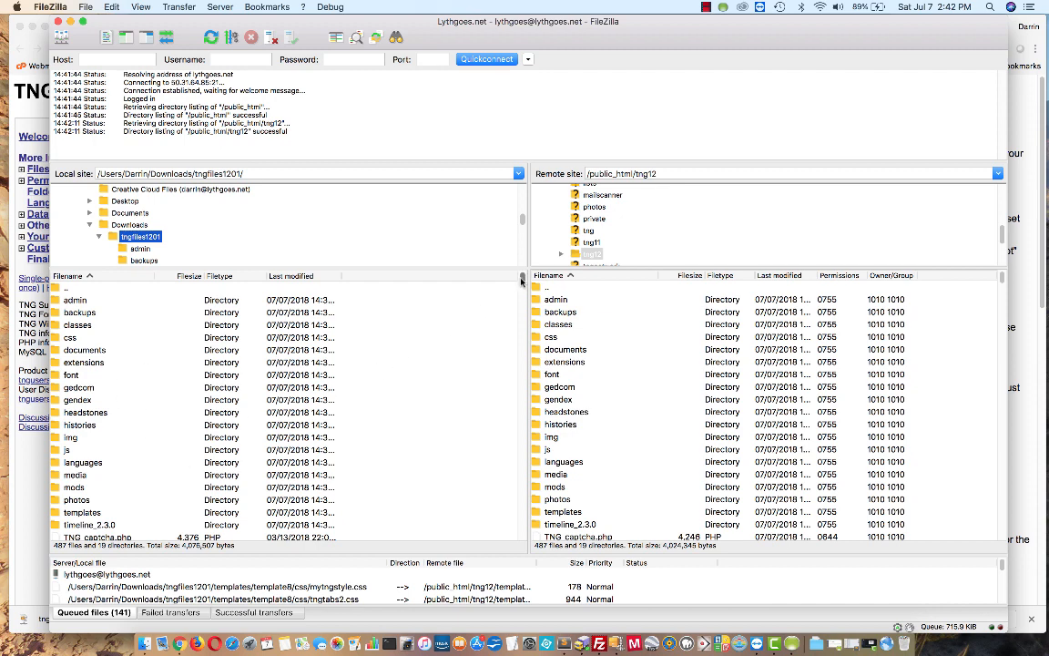
Step: Select all files and folders in local tngfiles1201 and upload them to /public_html/tng12
scroll(522, 281, down, 6)
scroll(522, 281, up, 6)
scroll(264, 374, down, 2)
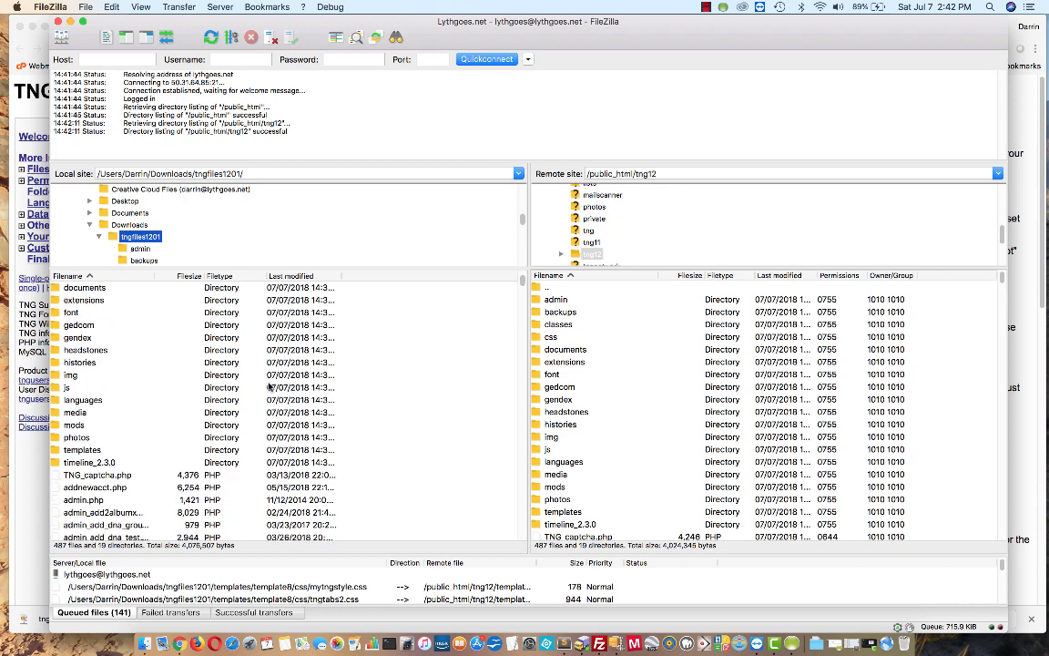
click(91, 489)
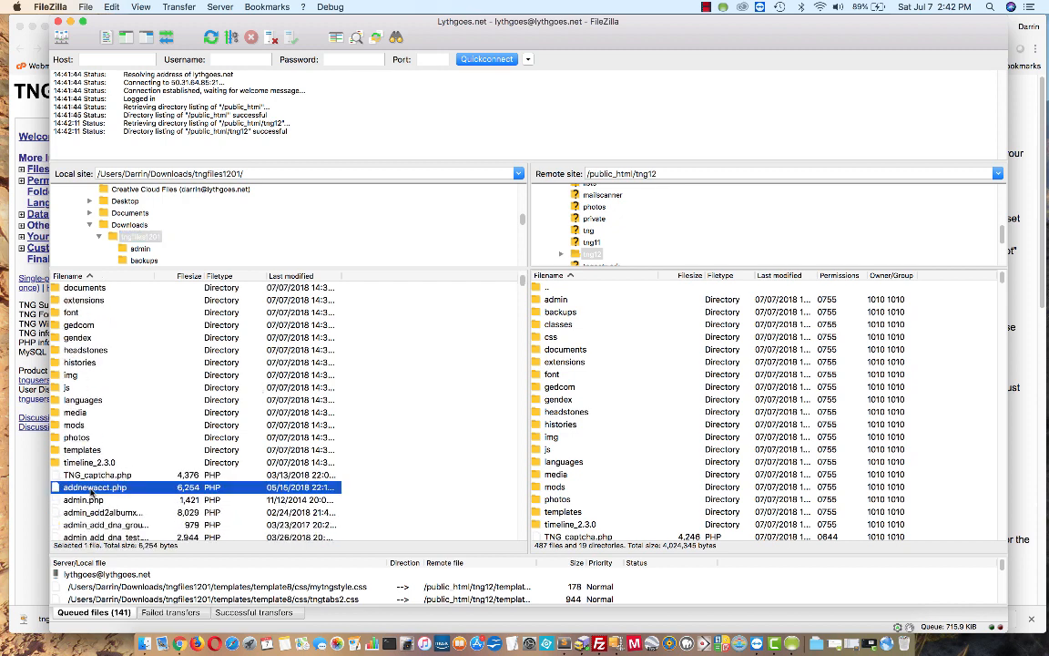
drag(92, 489, 201, 497)
key(super+a)
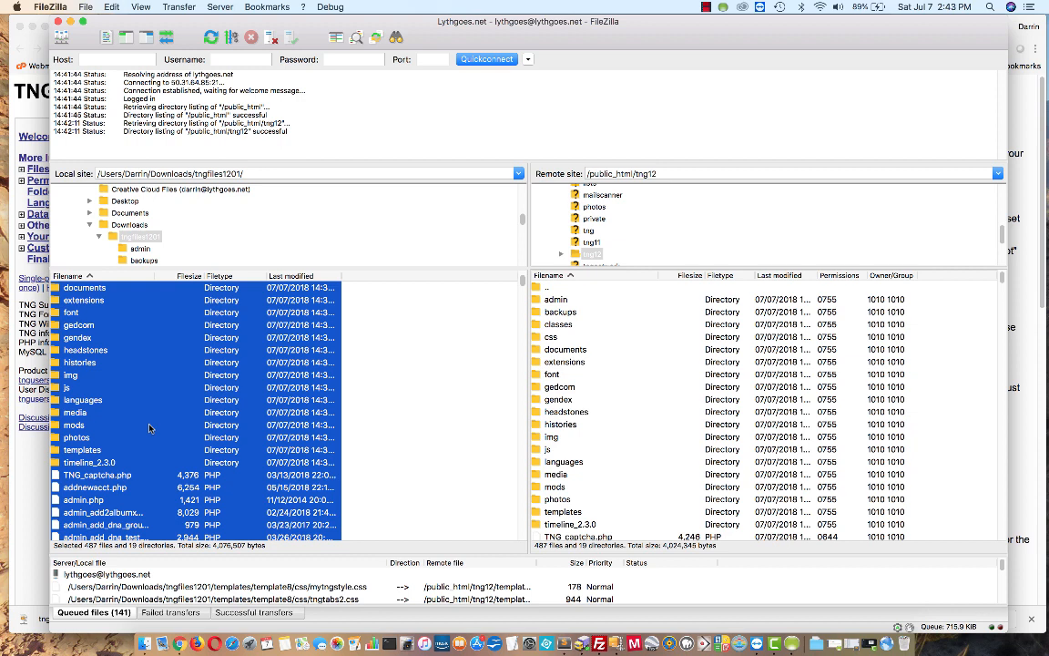
drag(150, 428, 250, 414)
scroll(1002, 285, down, 5)
drag(1003, 286, 902, 242)
Step: Return to Chrome and select the local readme.html address in the address bar
click(180, 644)
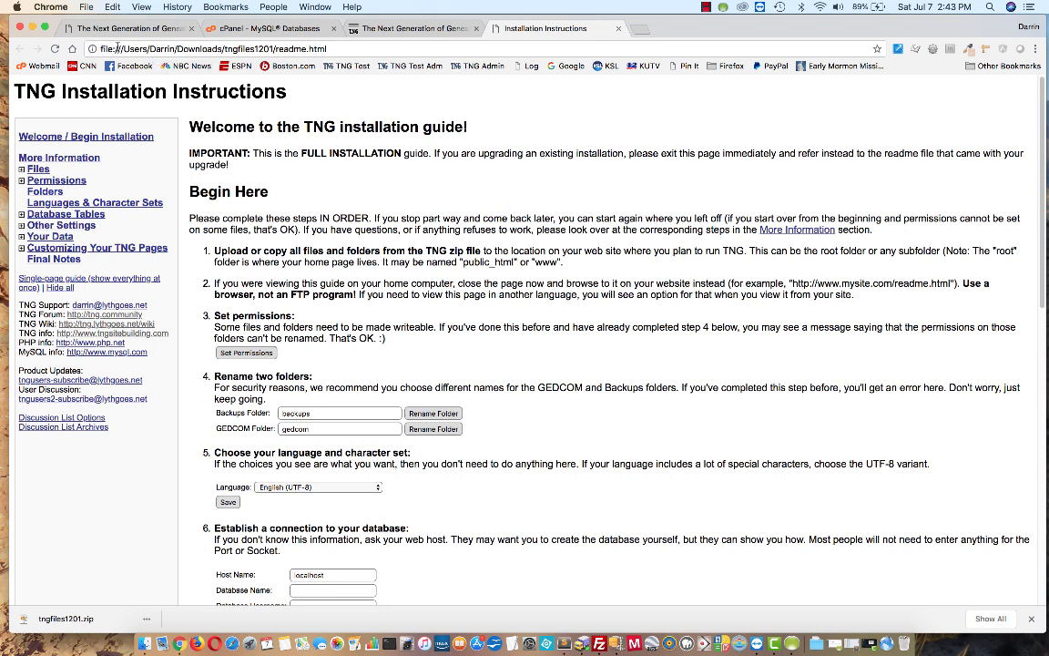
drag(149, 49, 271, 49)
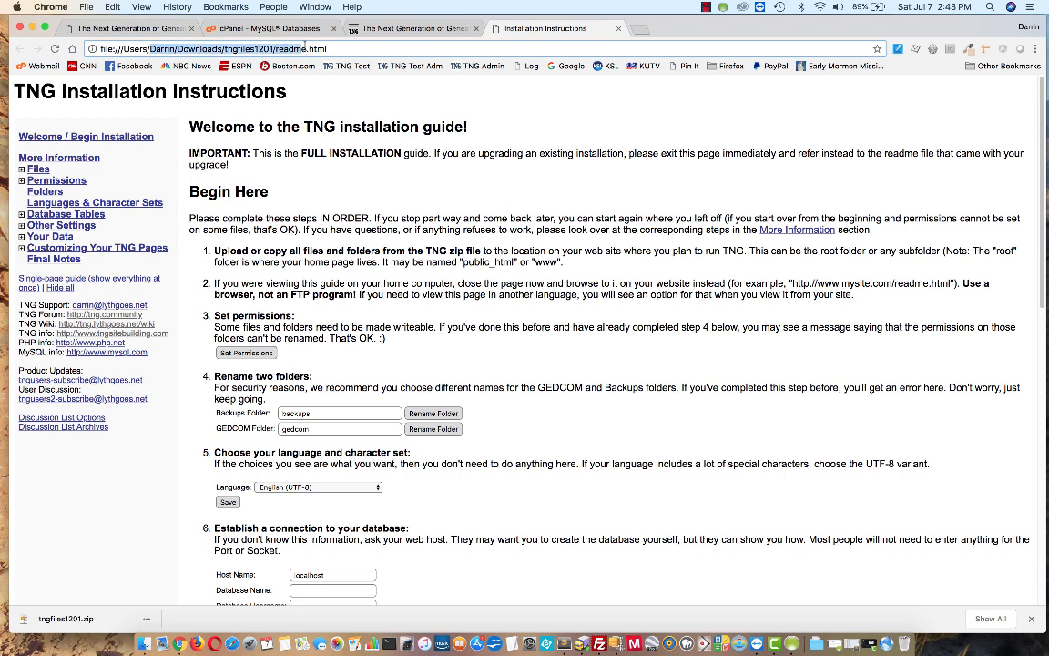
click(320, 49)
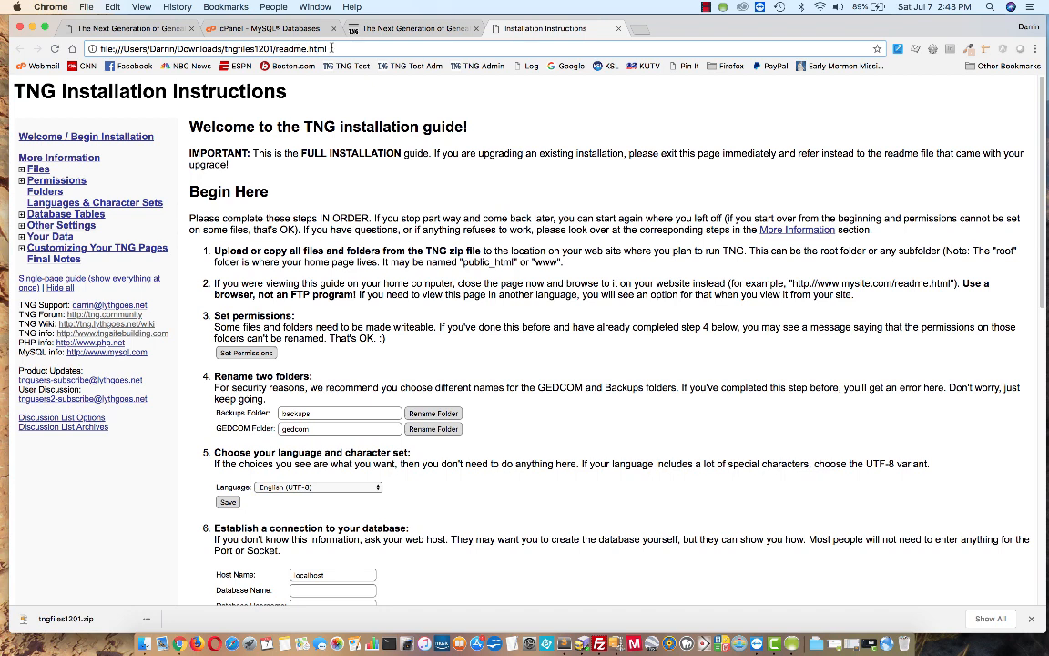
drag(333, 48, 80, 46)
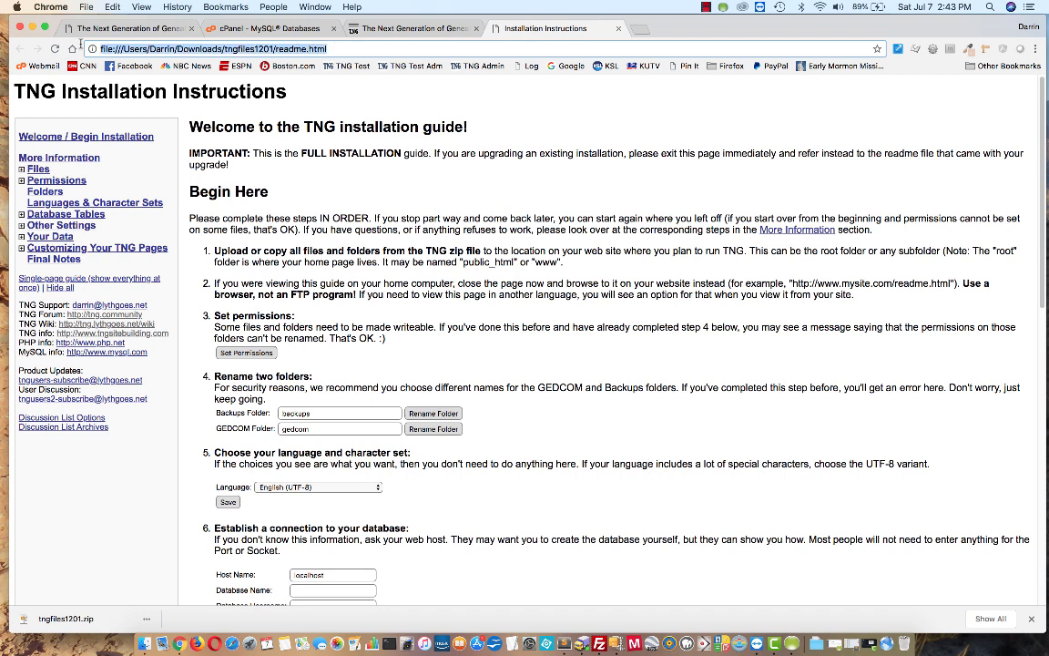
text(http://)
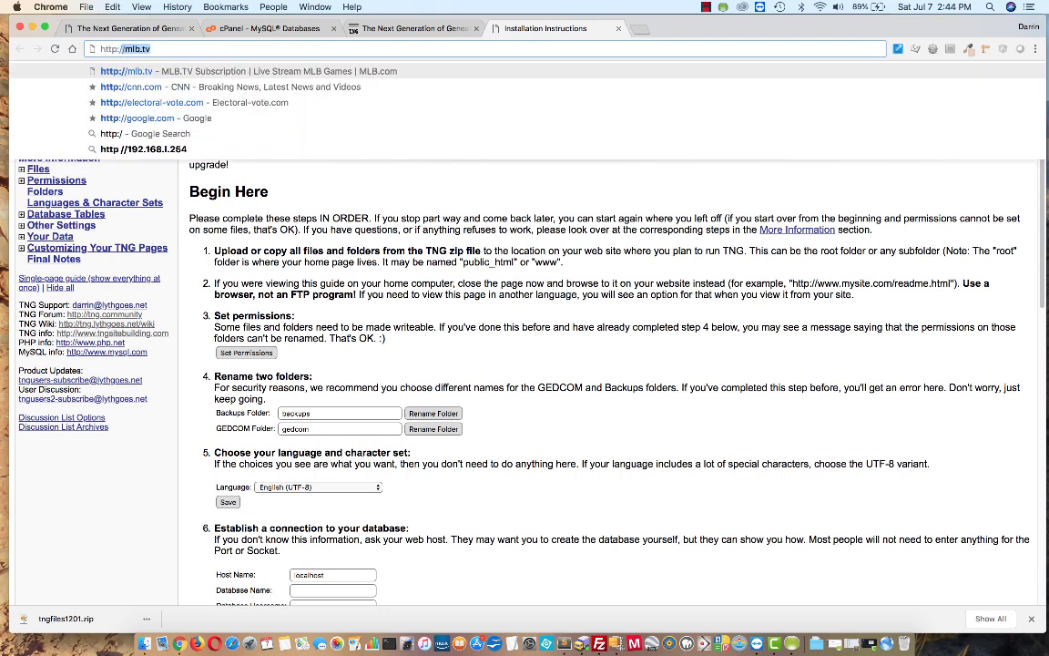
text(lythgoes.net)
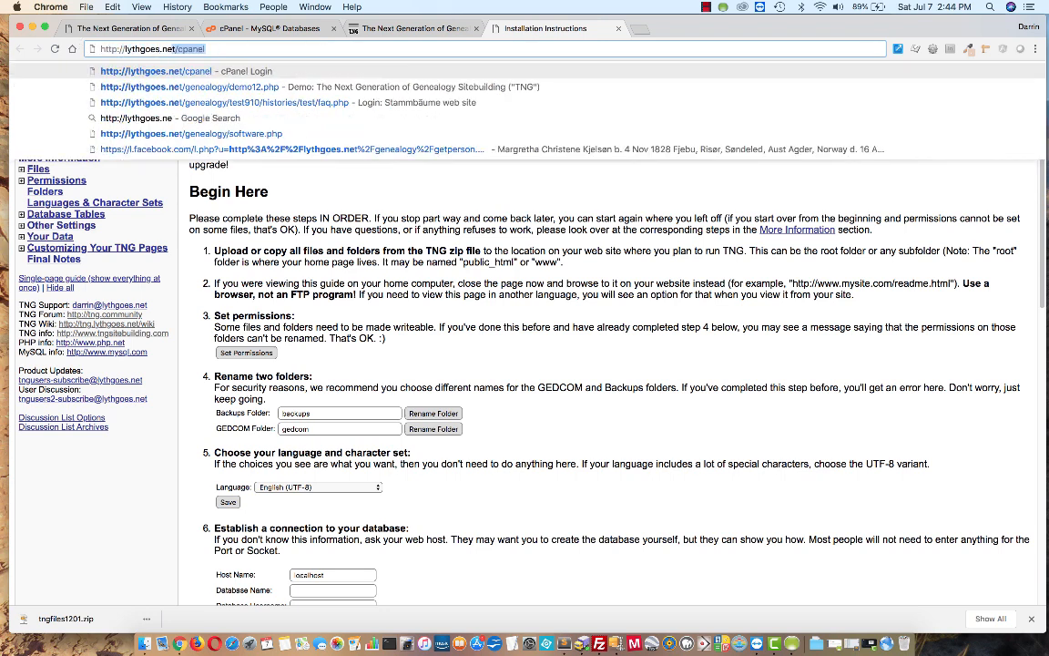
text(/ge)
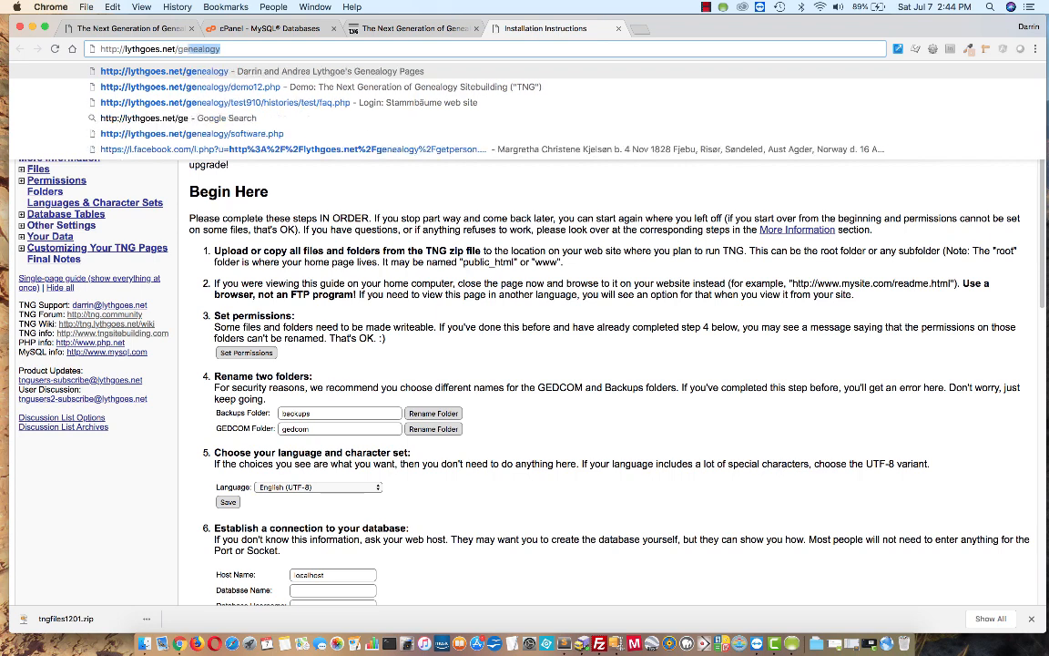
text(neal)
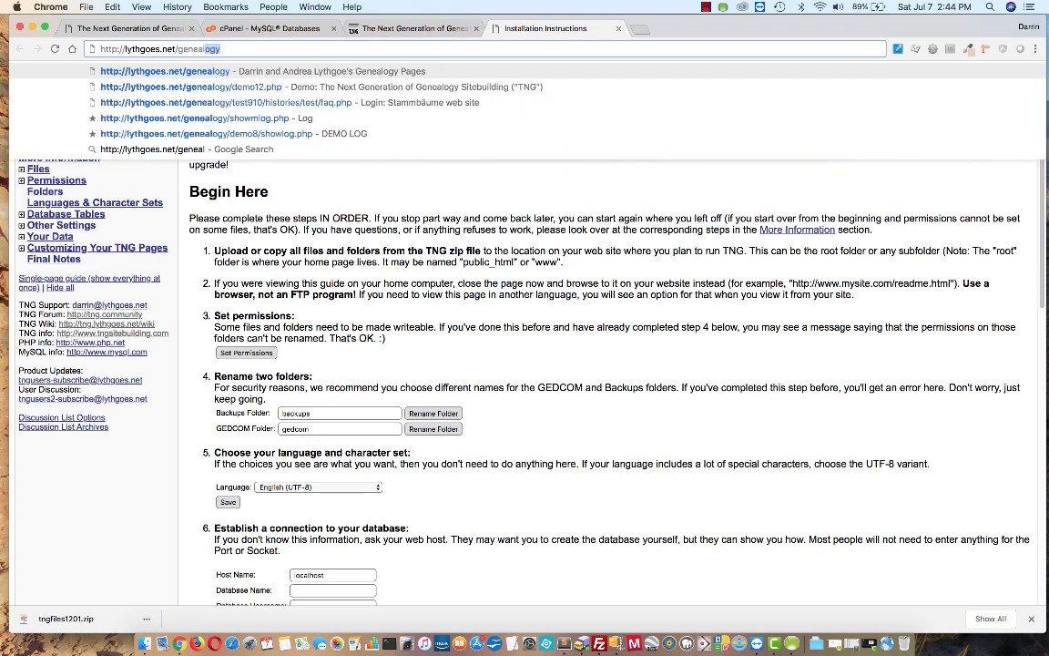
key(BackSpace)
key(BackSpace)
key(BackSpace)
key(BackSpace)
text(tng12)
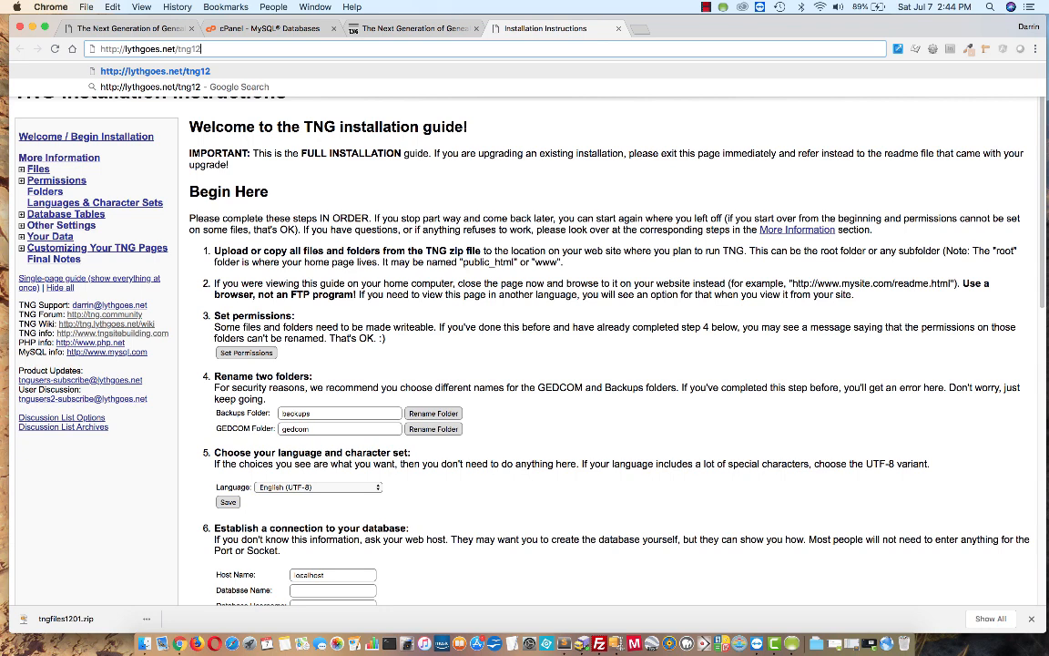
key(Return)
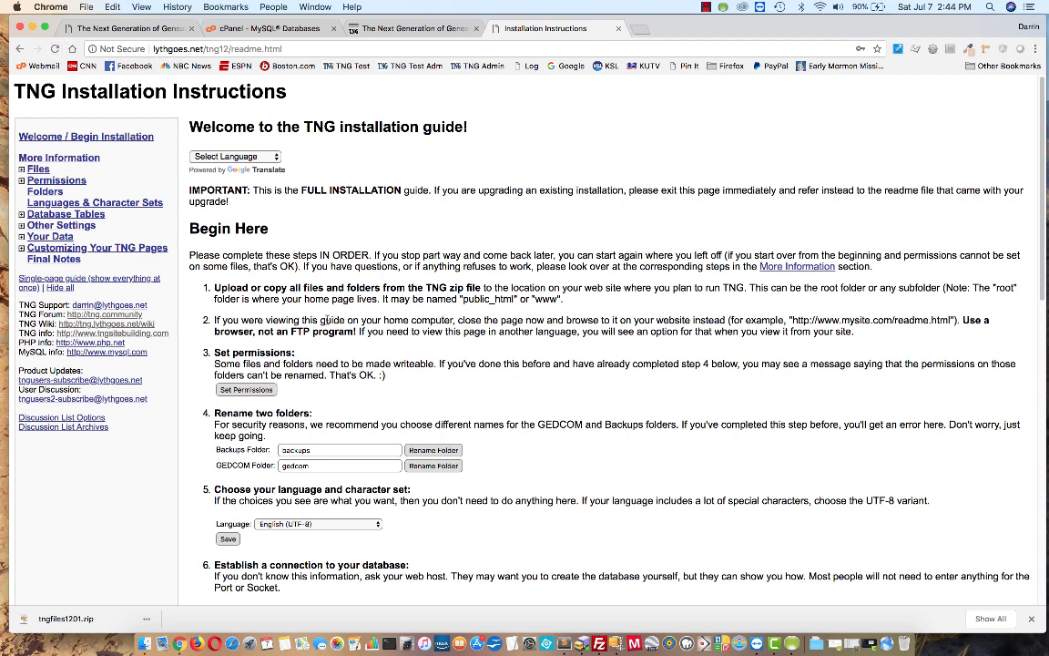
scroll(326, 318, down, 1)
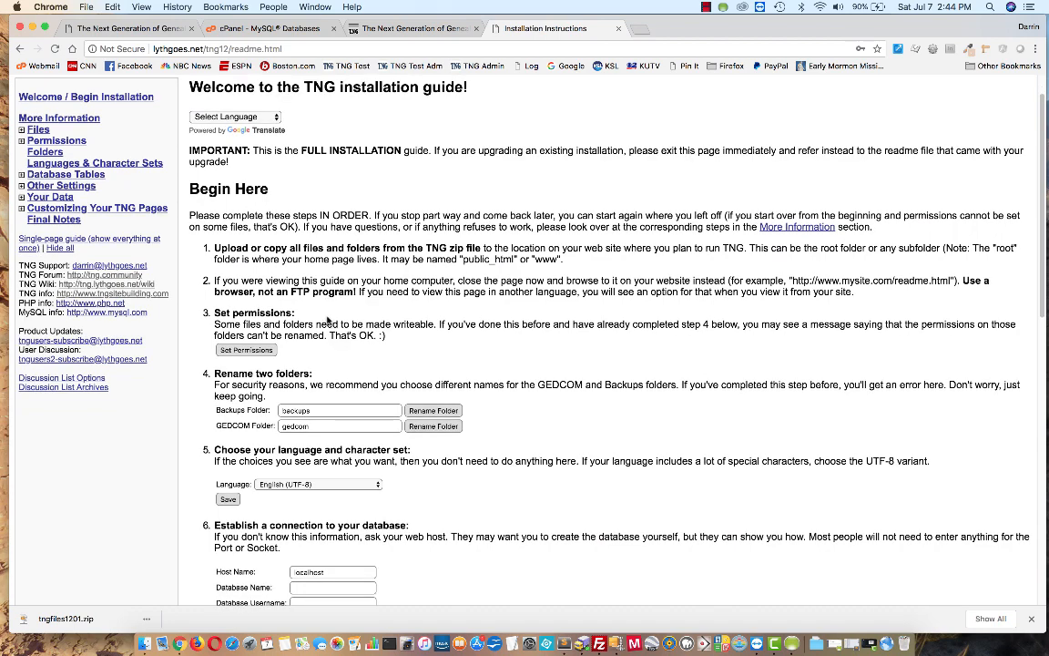
scroll(326, 319, down, 2)
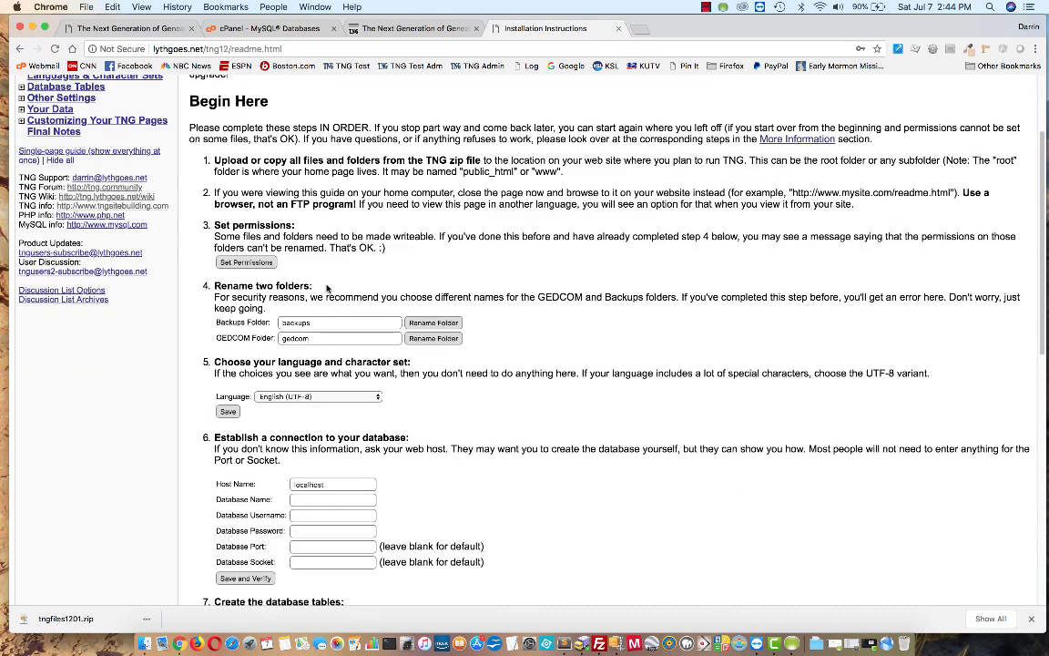
Step: Use step 3's Set Permissions so all permissions are set, then zoom the page in
click(246, 262)
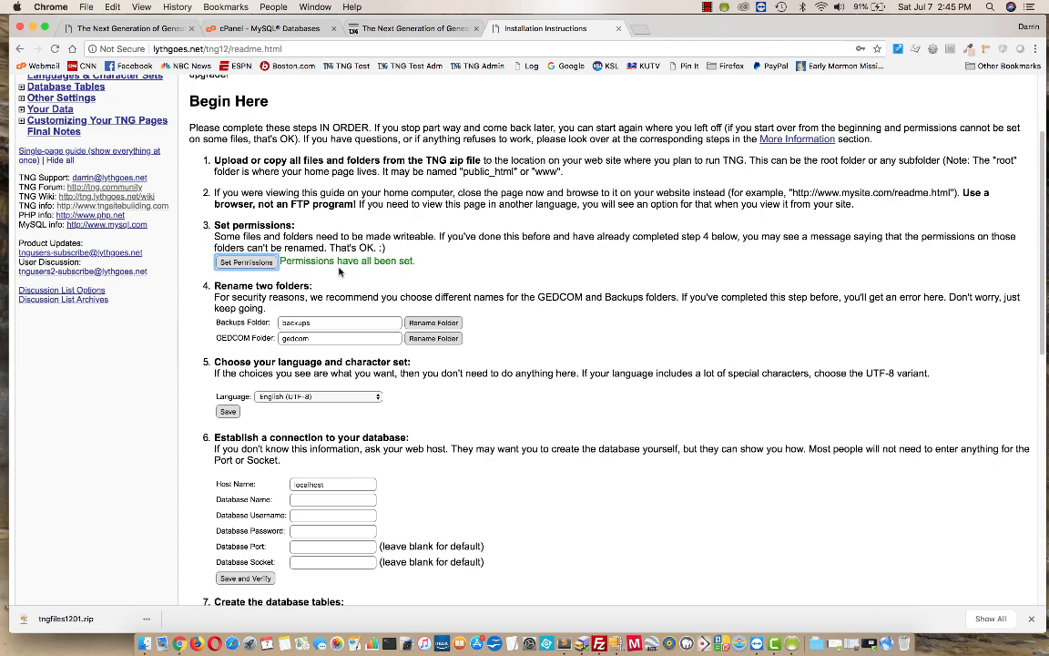
scroll(351, 273, down, 1)
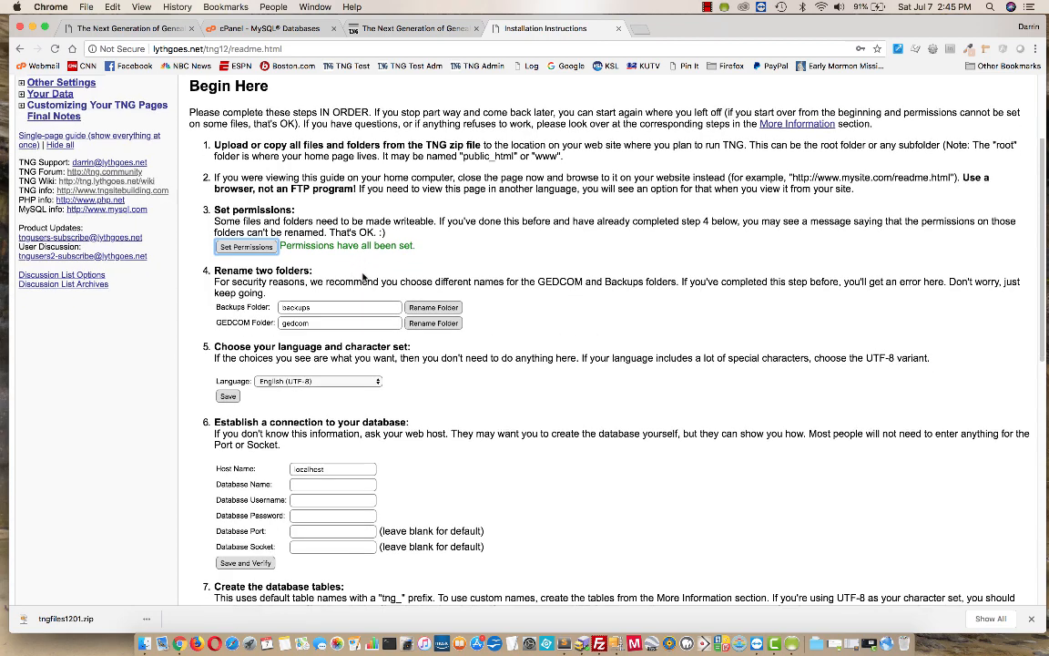
scroll(362, 278, down, 1)
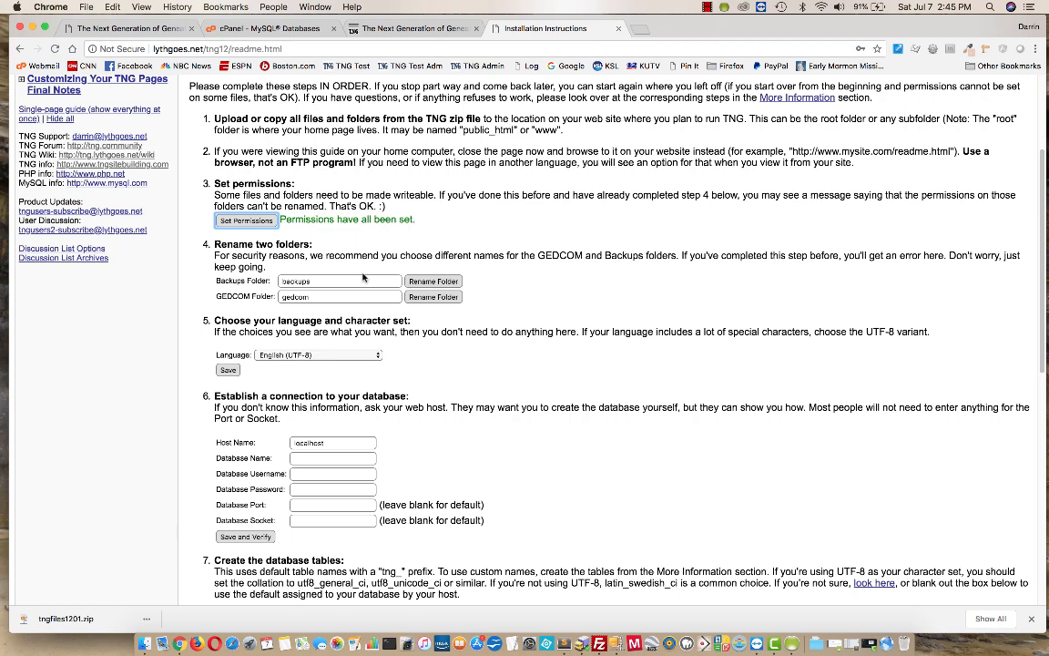
key(super+equal)
key(super+equal)
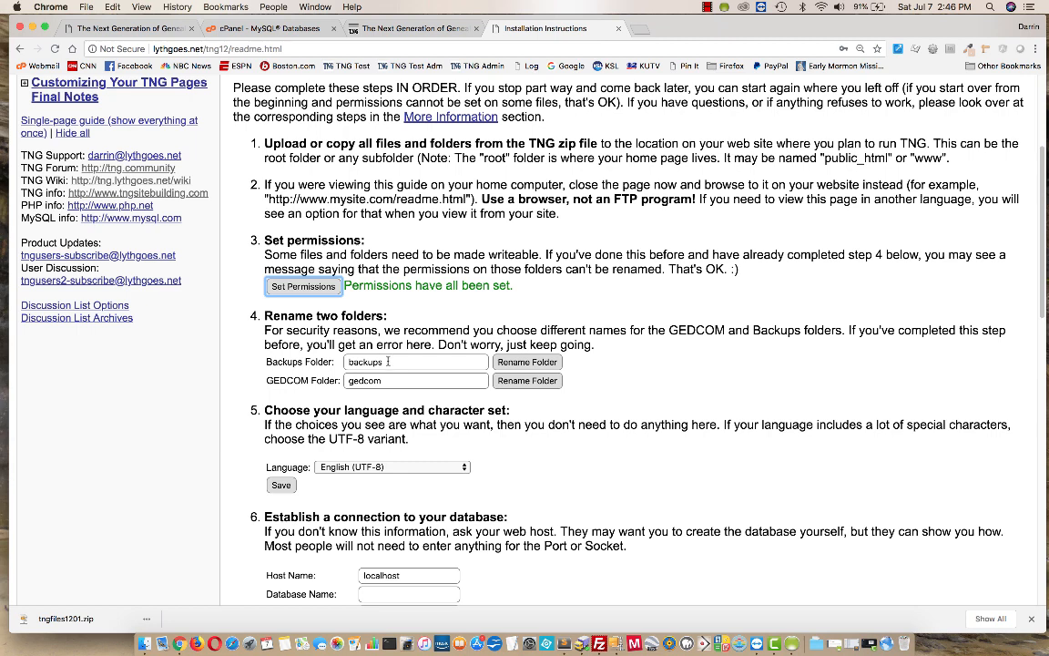
Step: Append xyz to the Backups and GEDCOM folder names and apply both renames
click(391, 362)
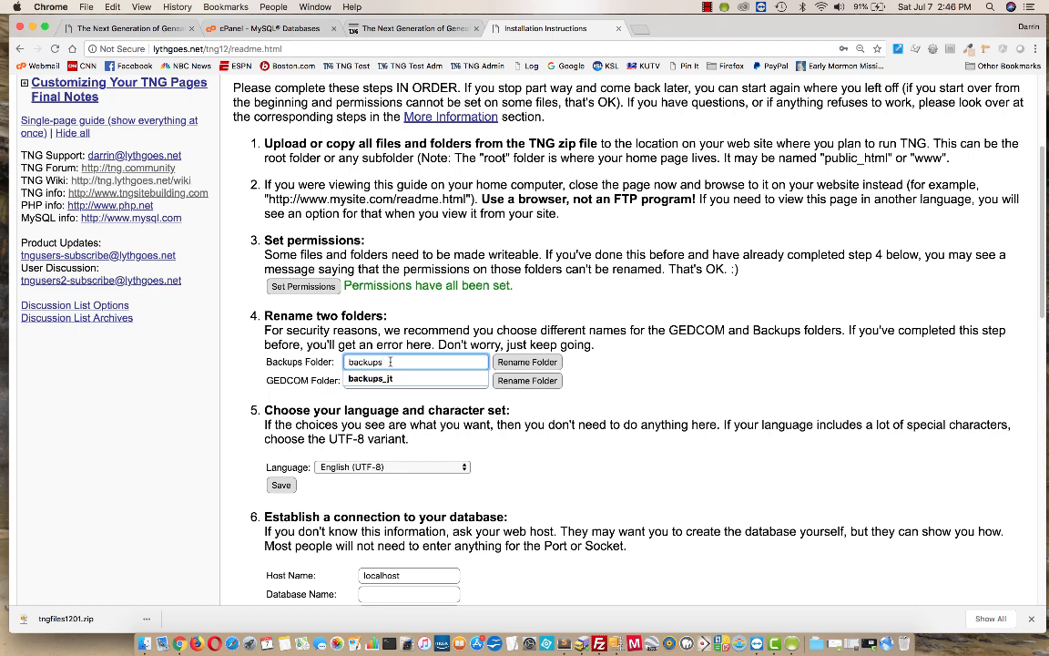
text(xyz)
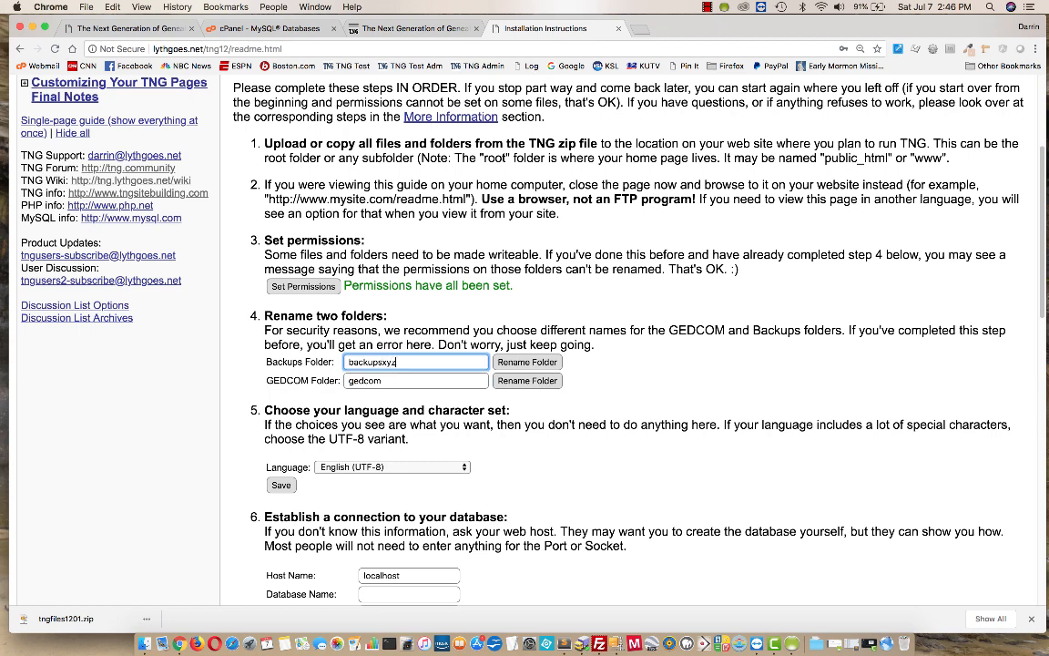
click(394, 383)
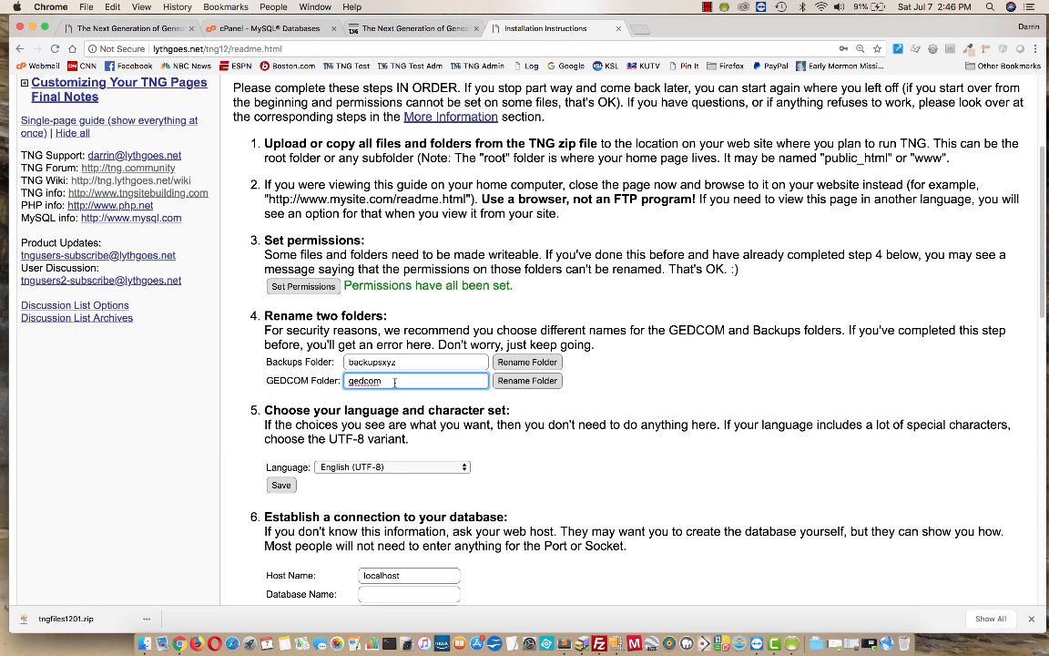
text(xyz)
click(515, 365)
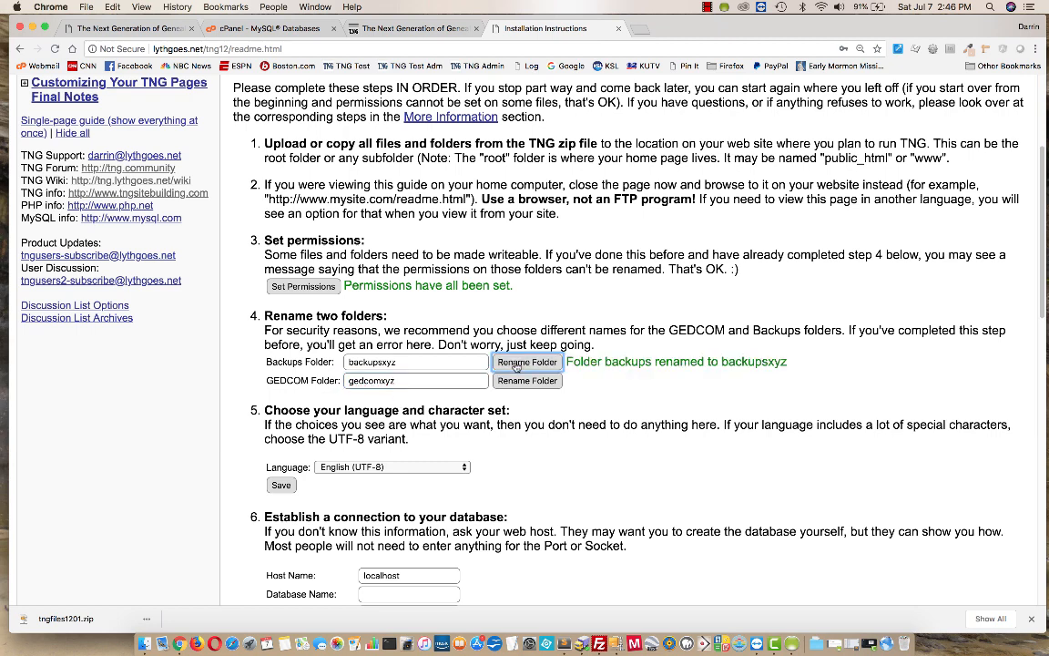
click(523, 381)
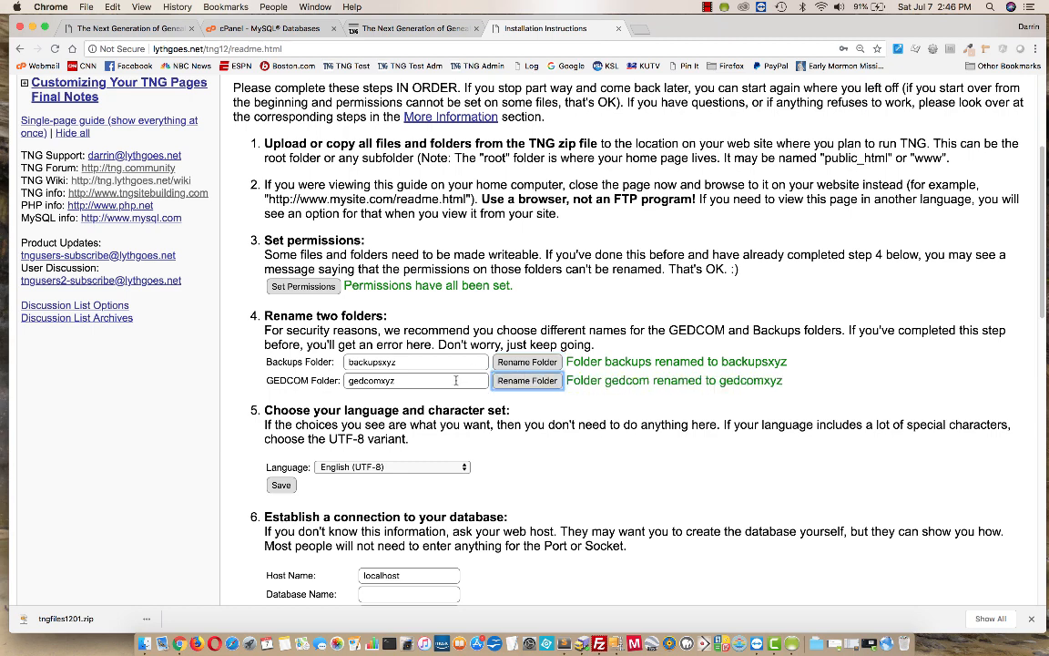
scroll(432, 396, down, 2)
scroll(432, 396, down, 5)
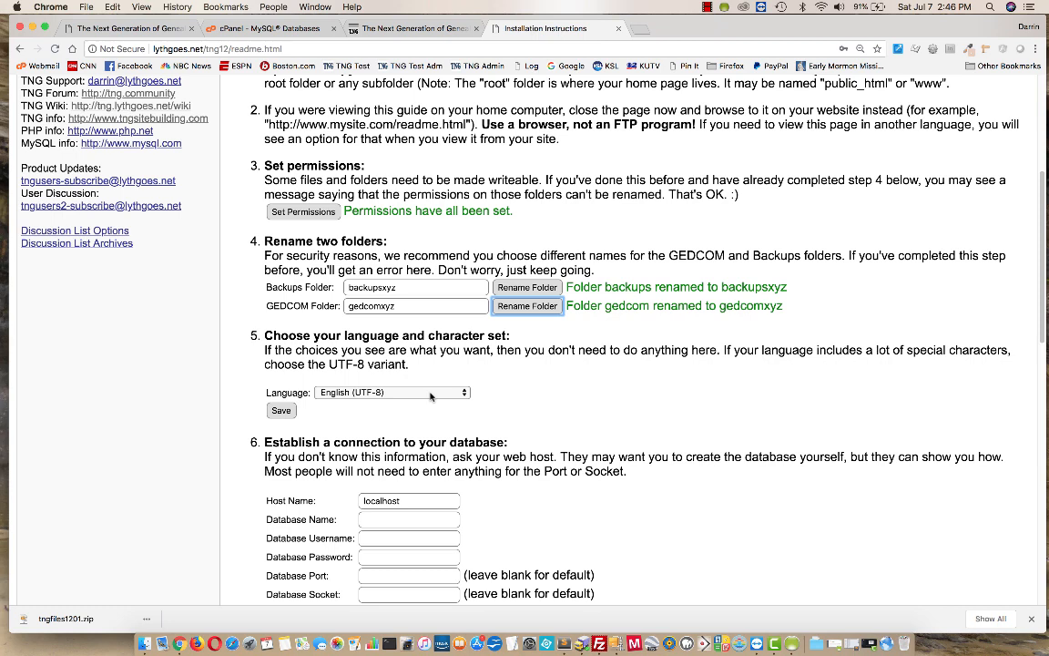
Step: Review the language list, keep English (UTF-8) and save step 5
click(432, 393)
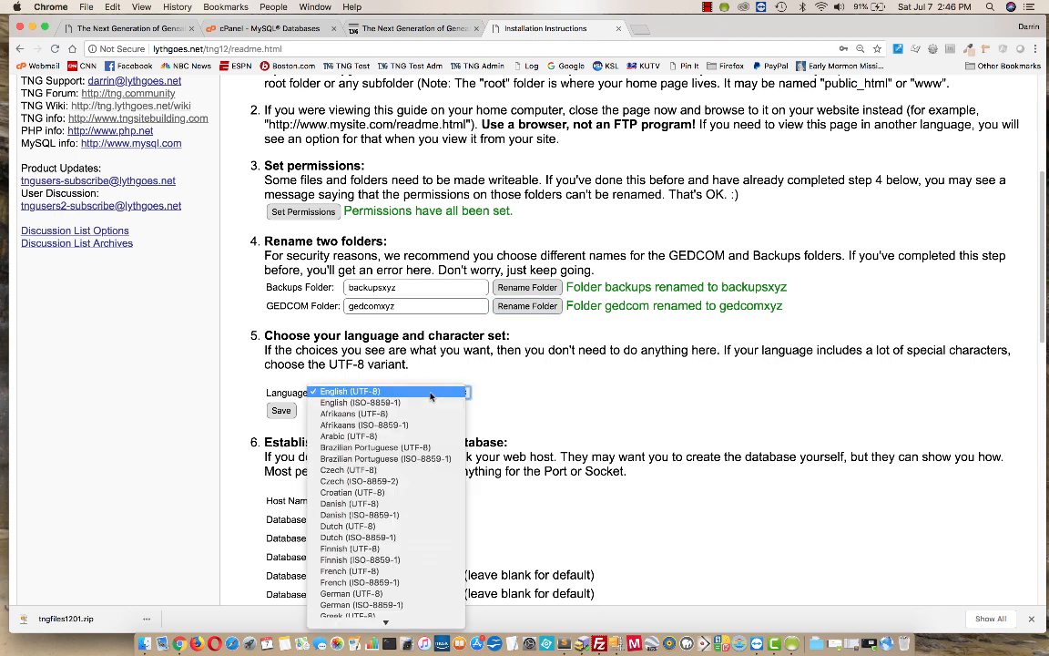
scroll(431, 395, down, 5)
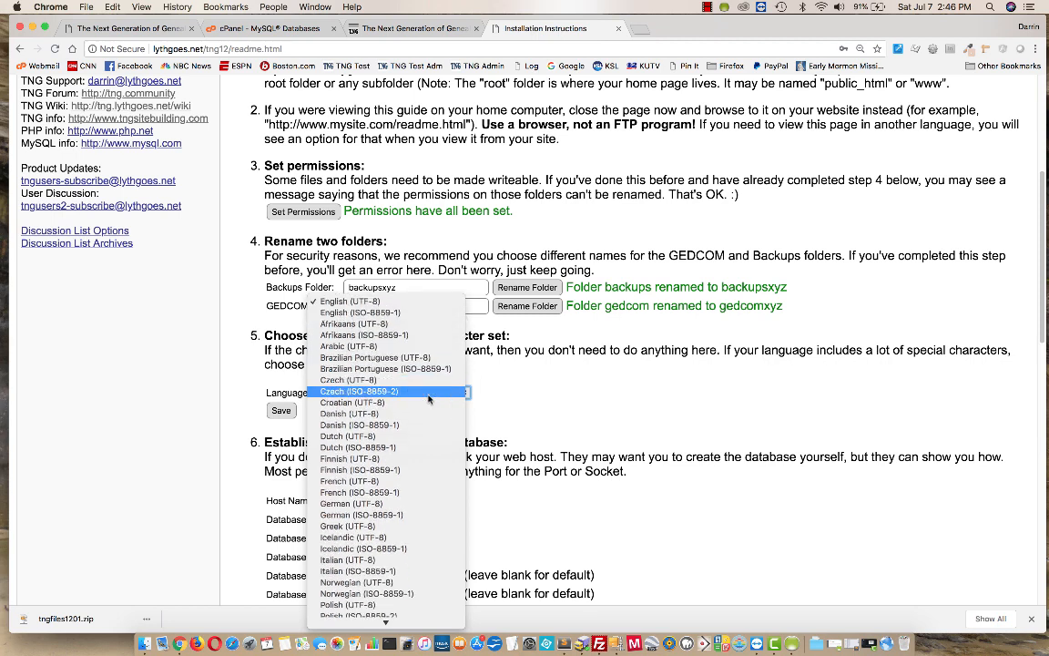
scroll(428, 398, down, 2)
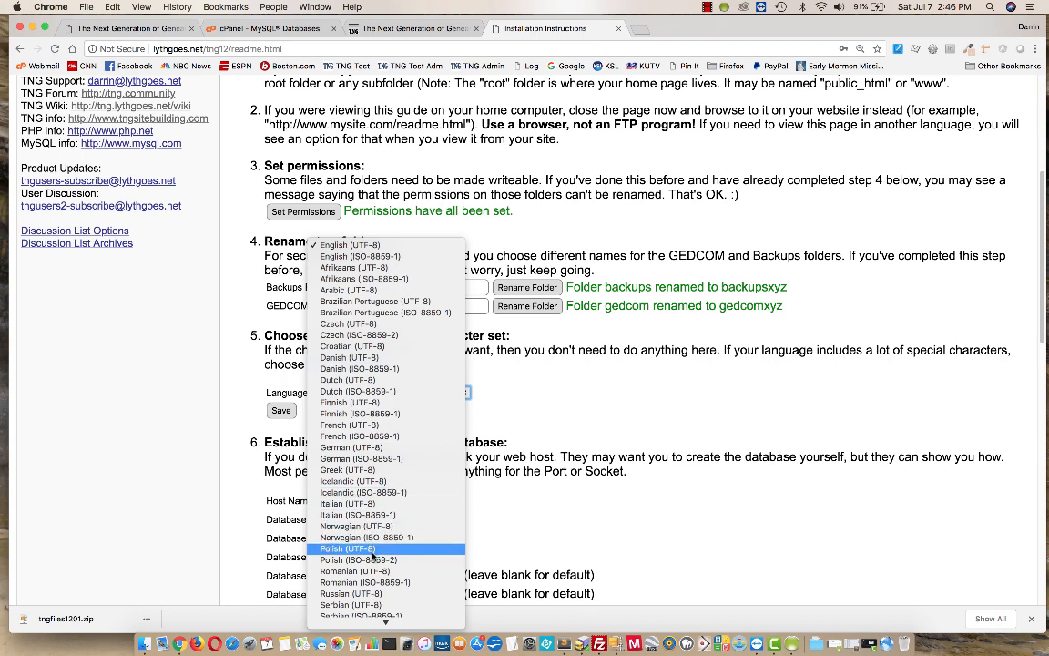
click(532, 420)
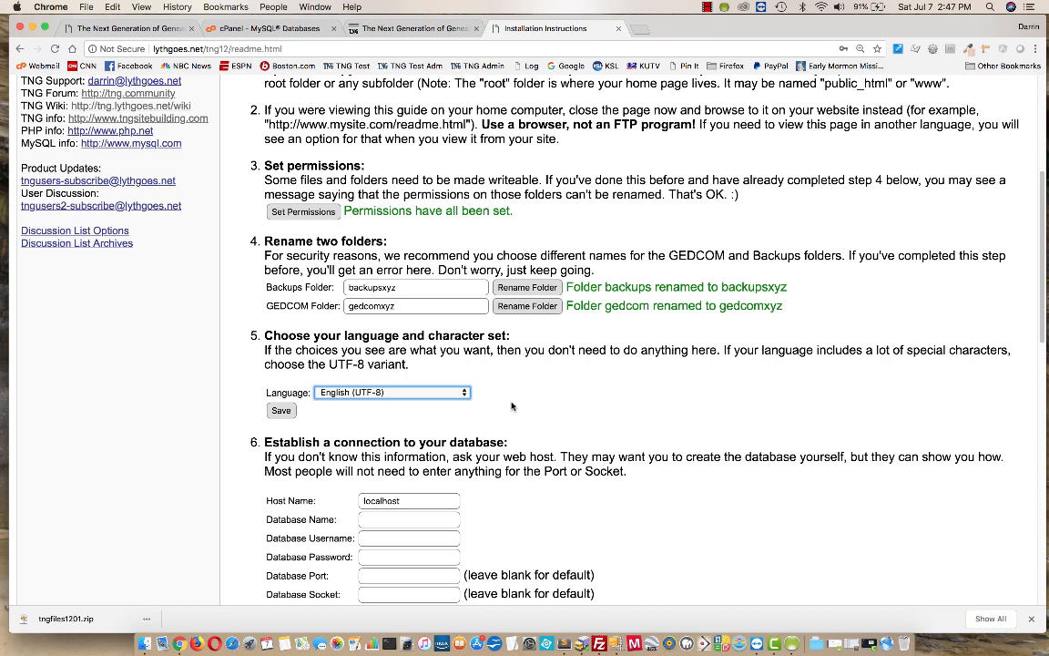
click(439, 392)
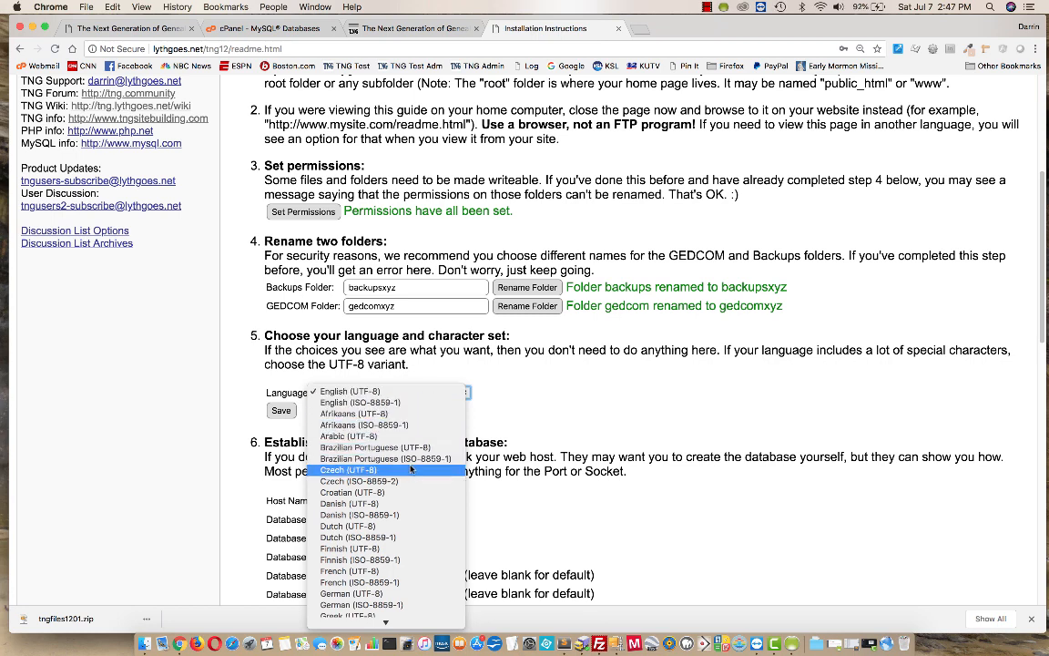
click(545, 390)
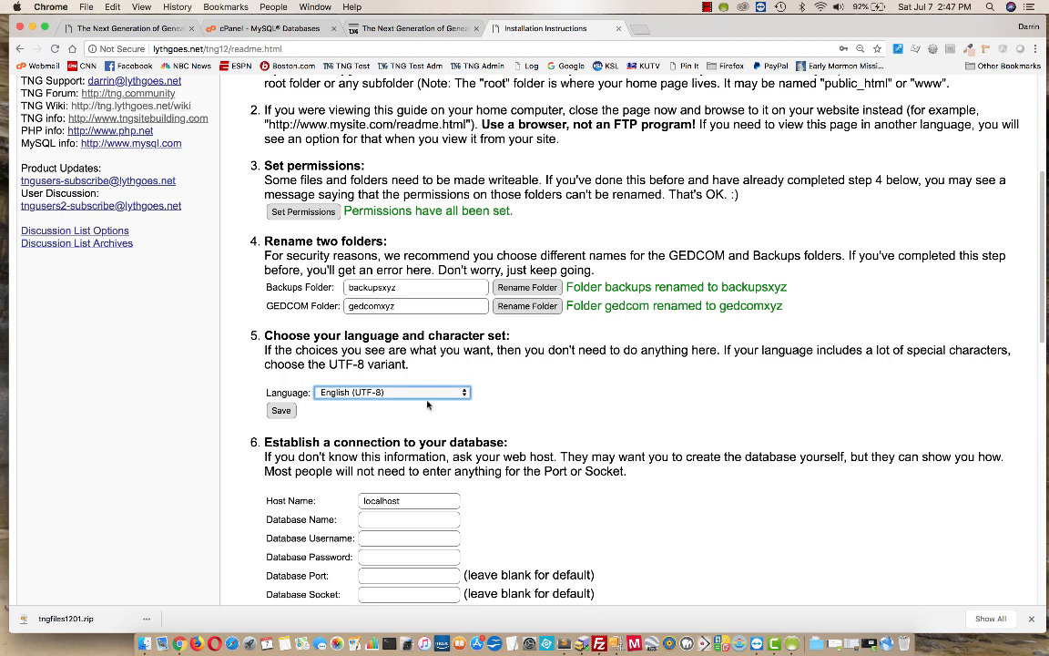
click(282, 411)
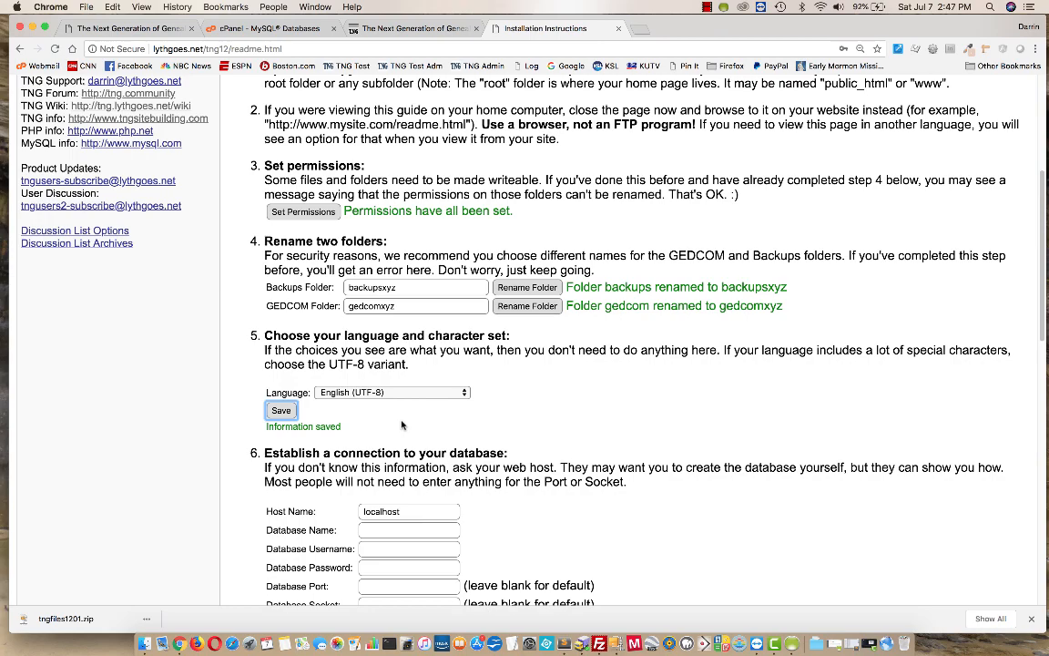
scroll(402, 425, down, 3)
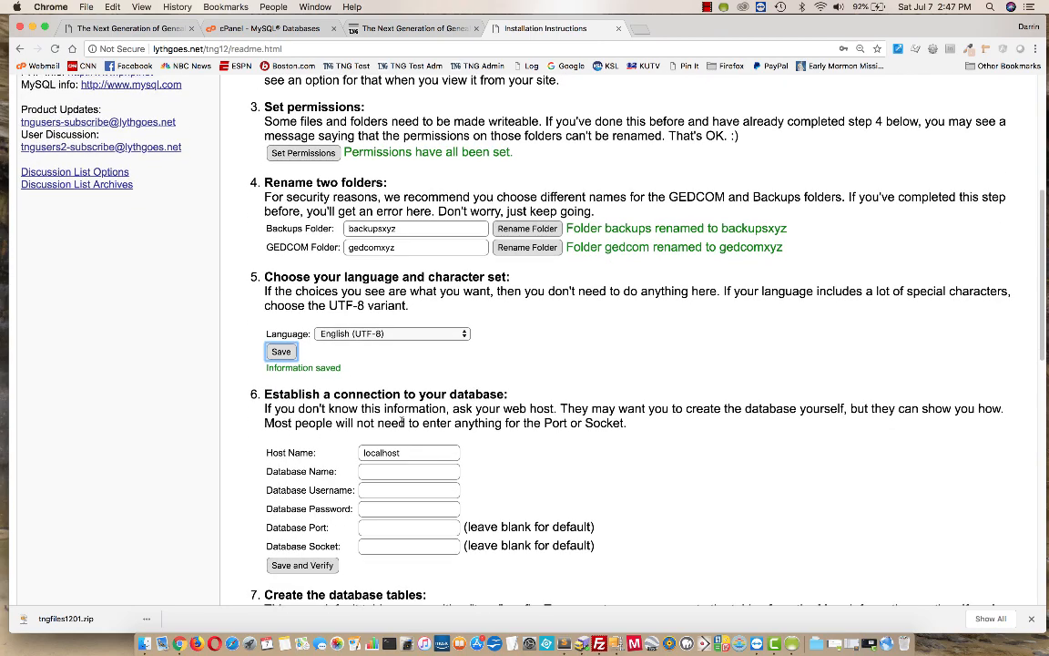
scroll(401, 424, down, 5)
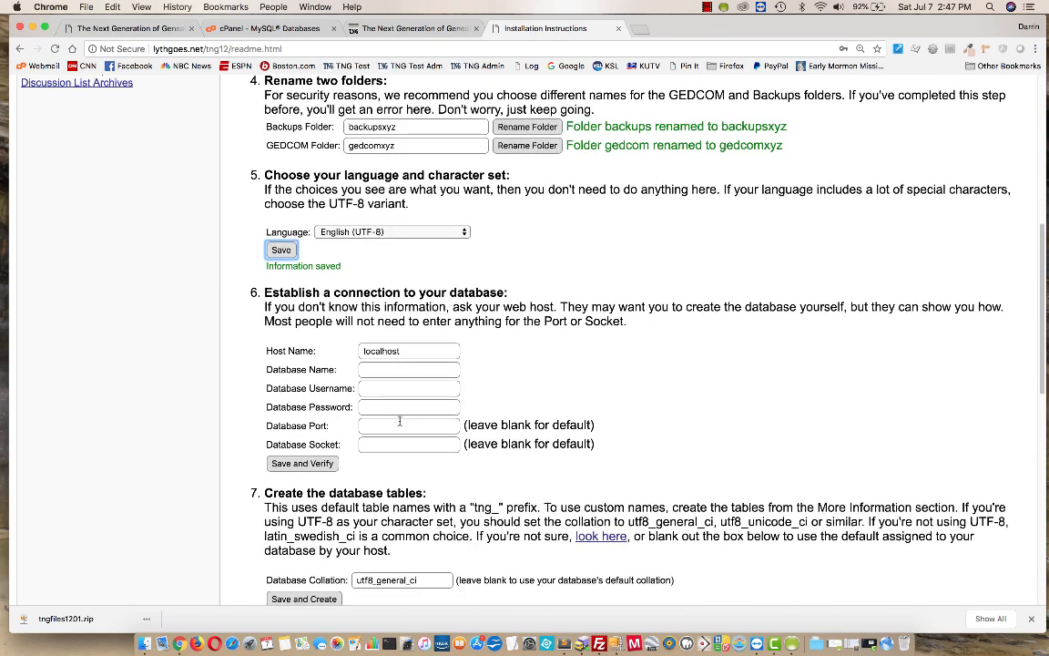
scroll(399, 421, down, 2)
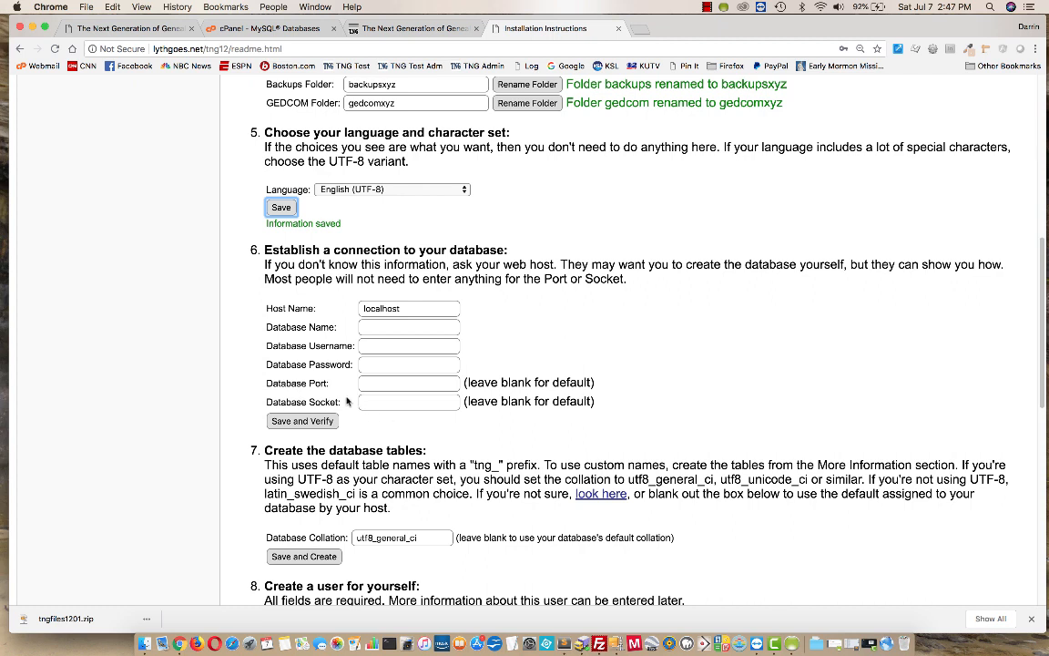
mouse_move(330, 389)
mouse_down()
mouse_move(268, 402)
mouse_move(341, 402)
mouse_up()
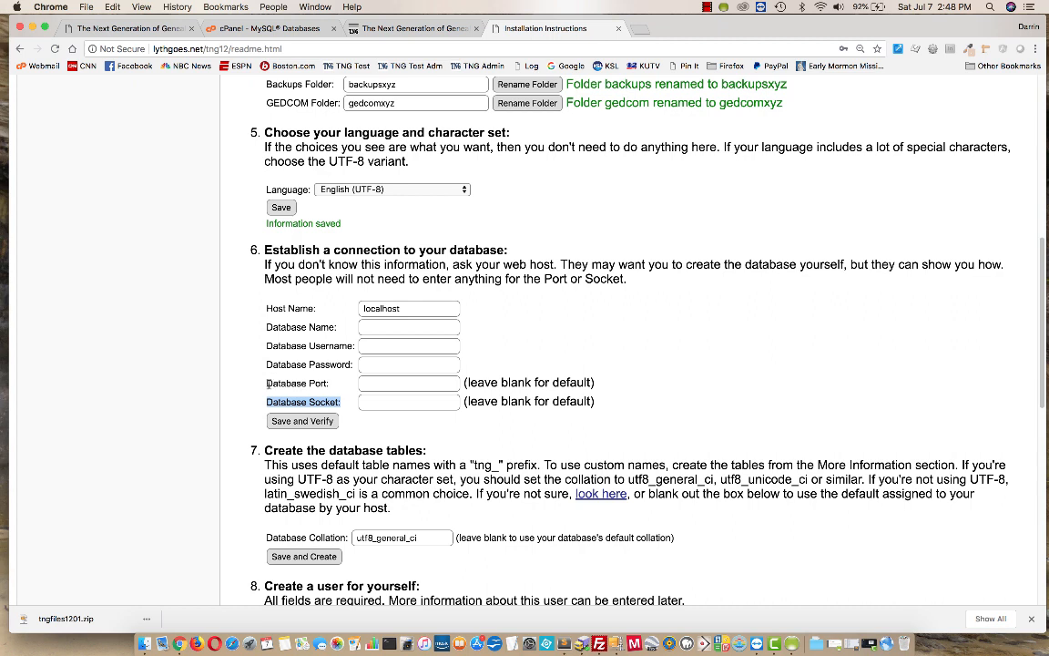
drag(267, 383, 451, 376)
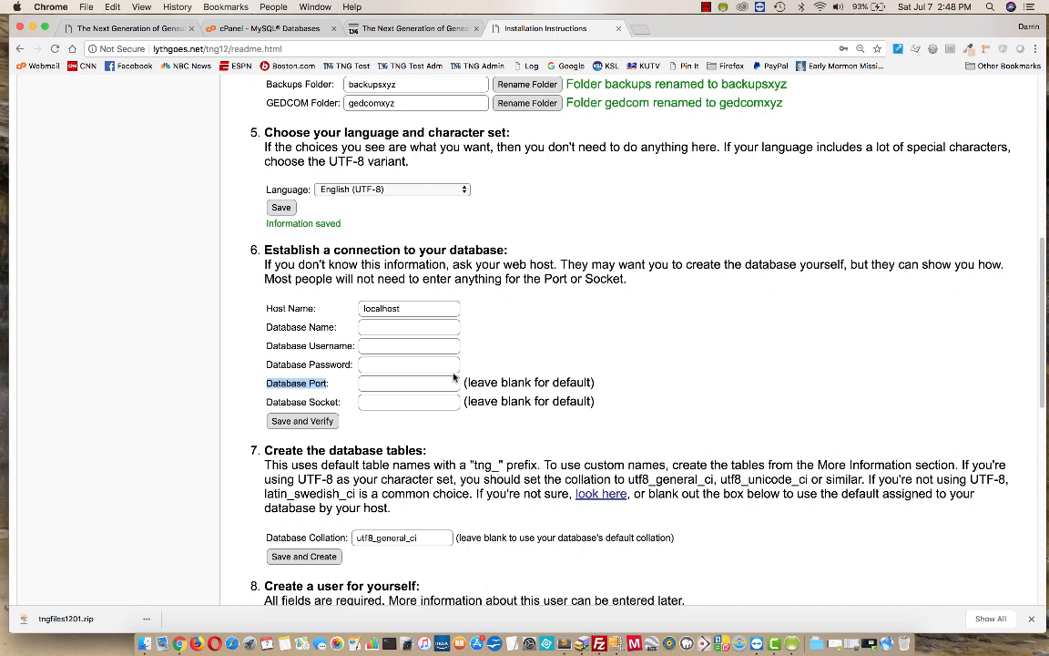
click(419, 309)
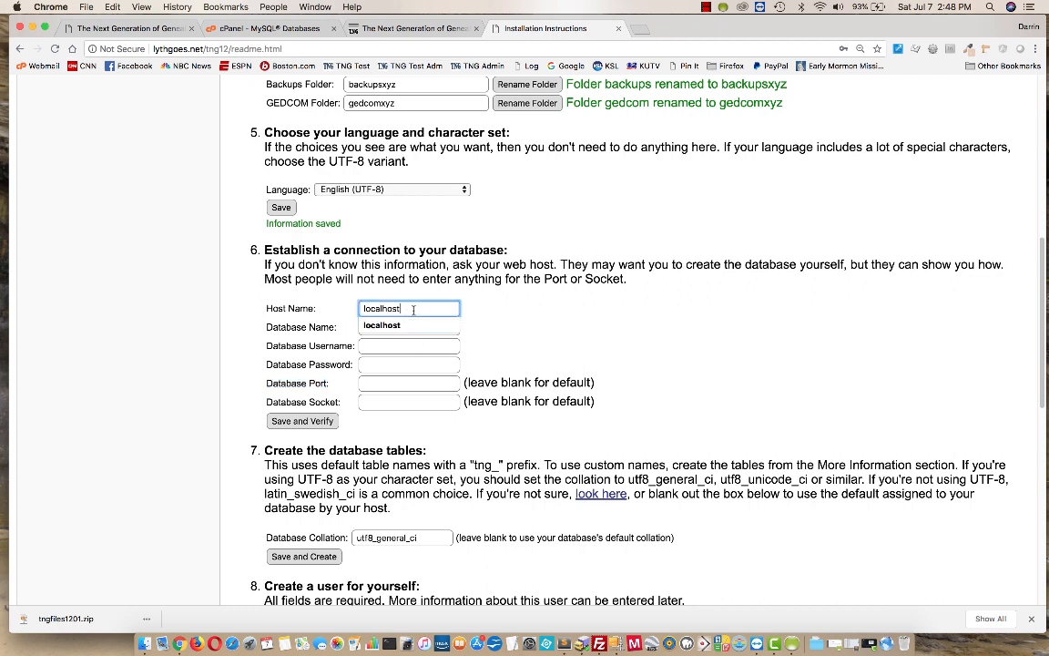
click(491, 306)
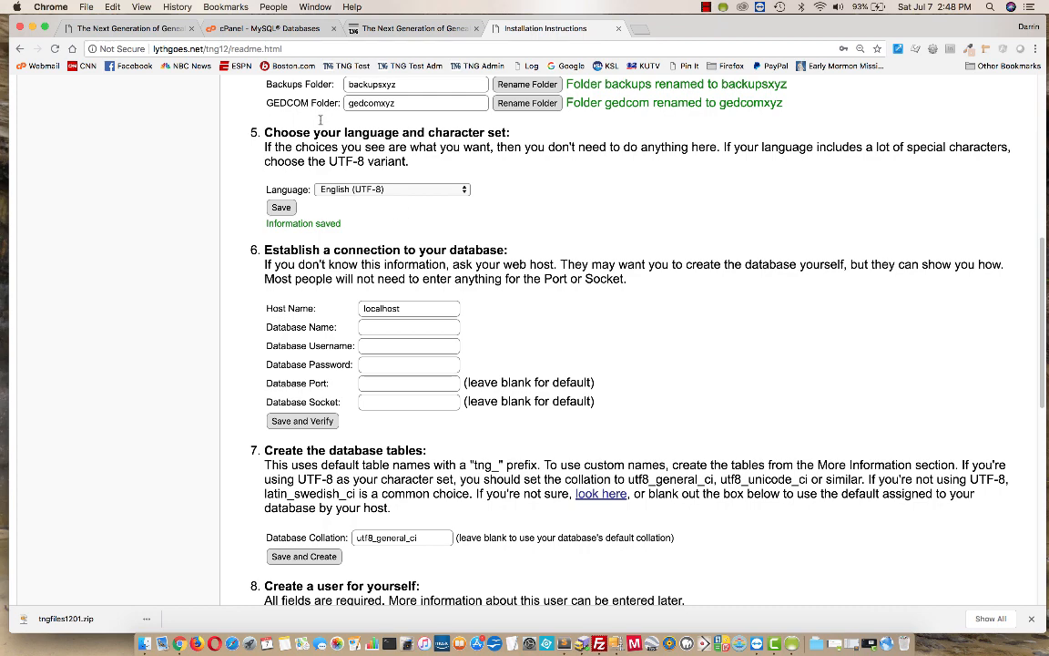
Step: Go to cPanel home and open MySQL Databases from the Databases section
click(260, 31)
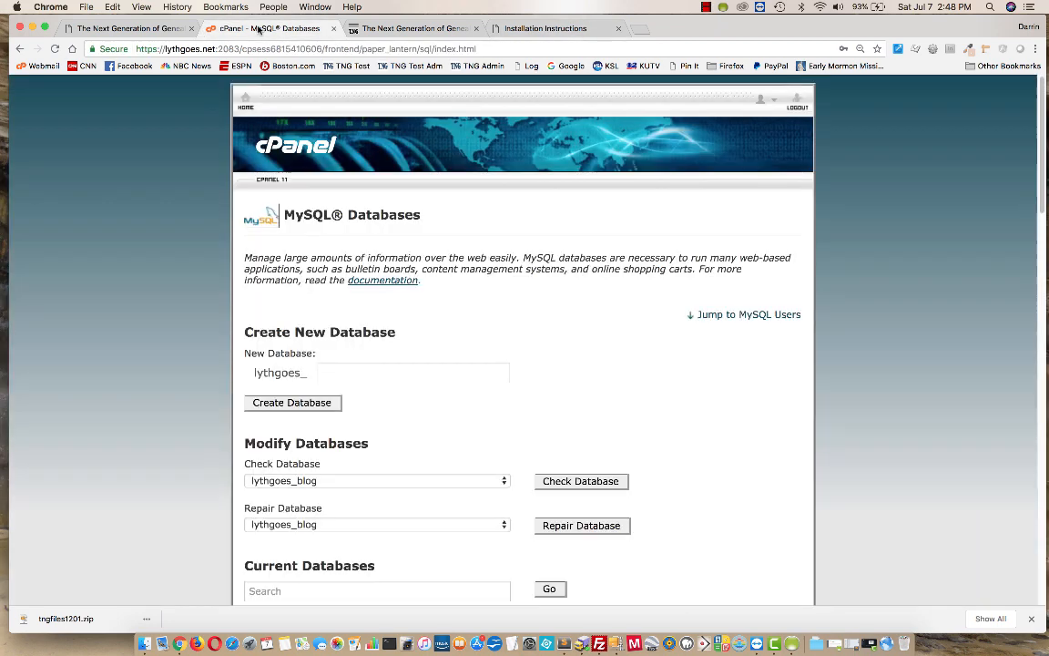
click(246, 105)
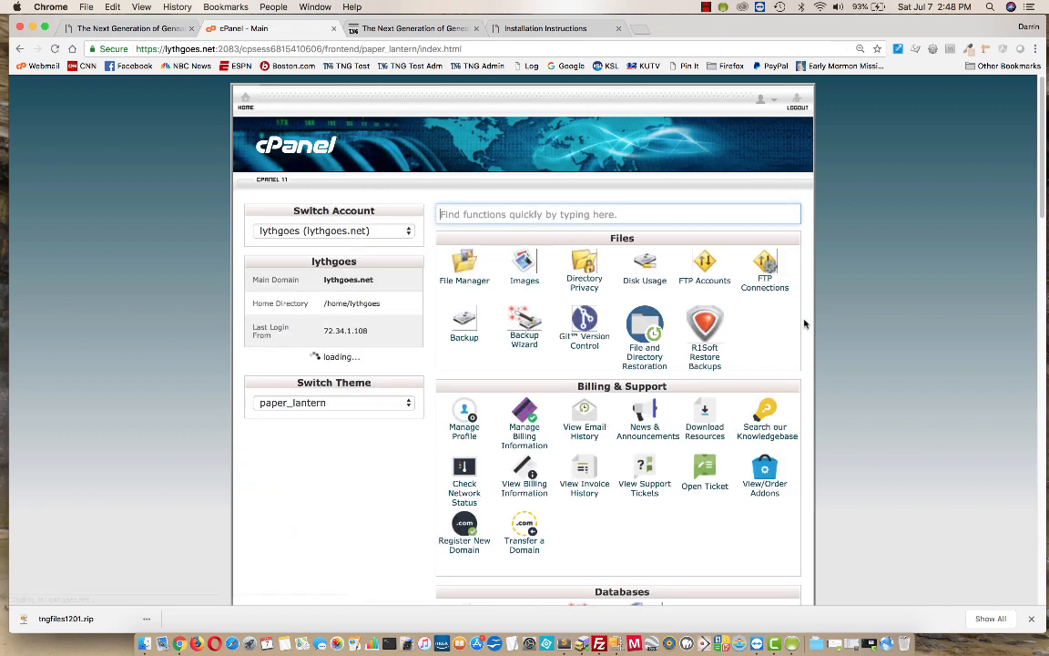
scroll(808, 327, down, 1)
scroll(808, 327, down, 3)
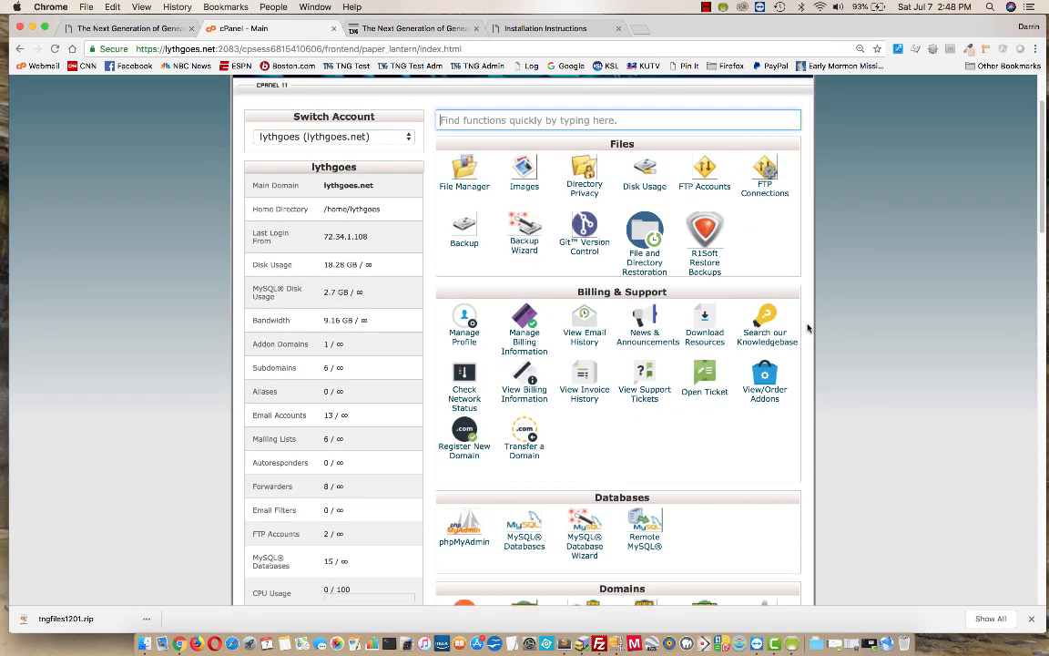
scroll(808, 328, down, 2)
scroll(808, 328, up, 3)
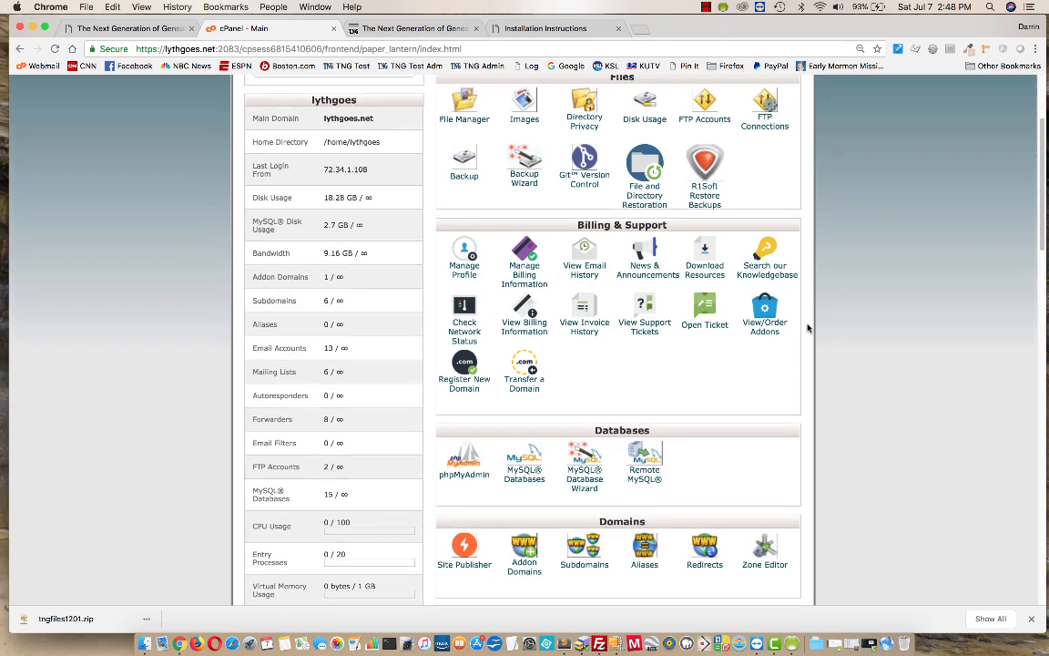
scroll(808, 328, down, 3)
scroll(808, 328, down, 2)
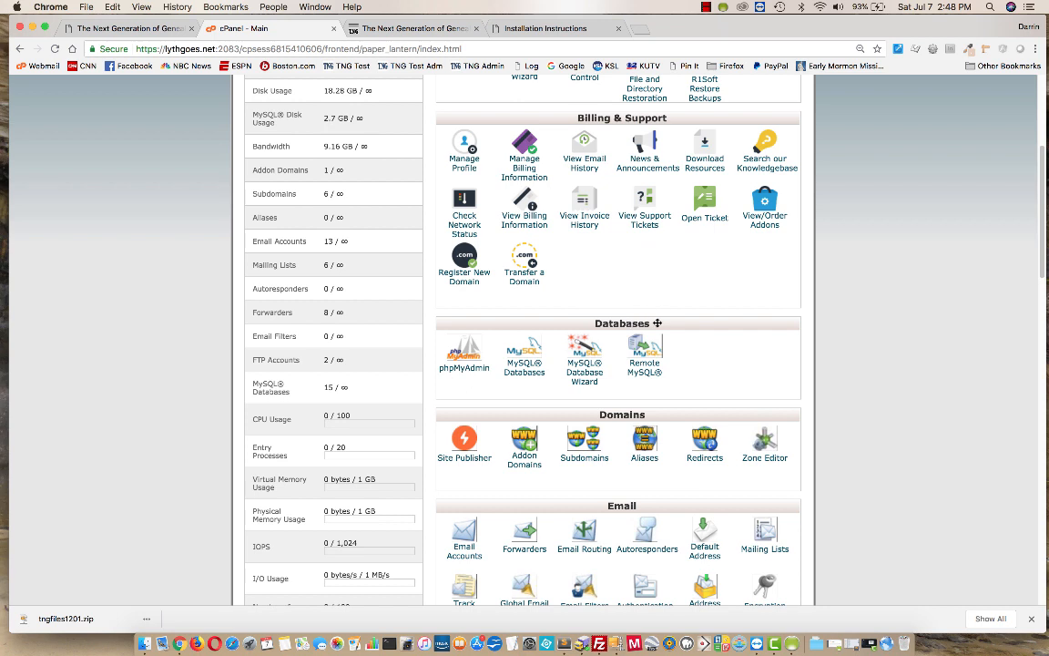
click(526, 376)
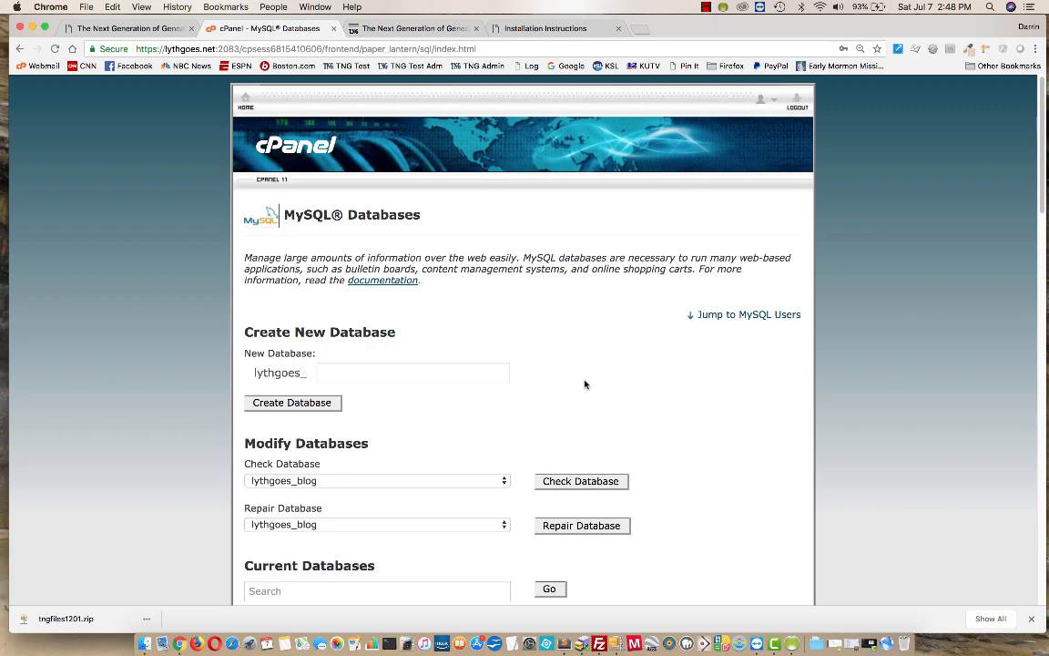
click(1031, 618)
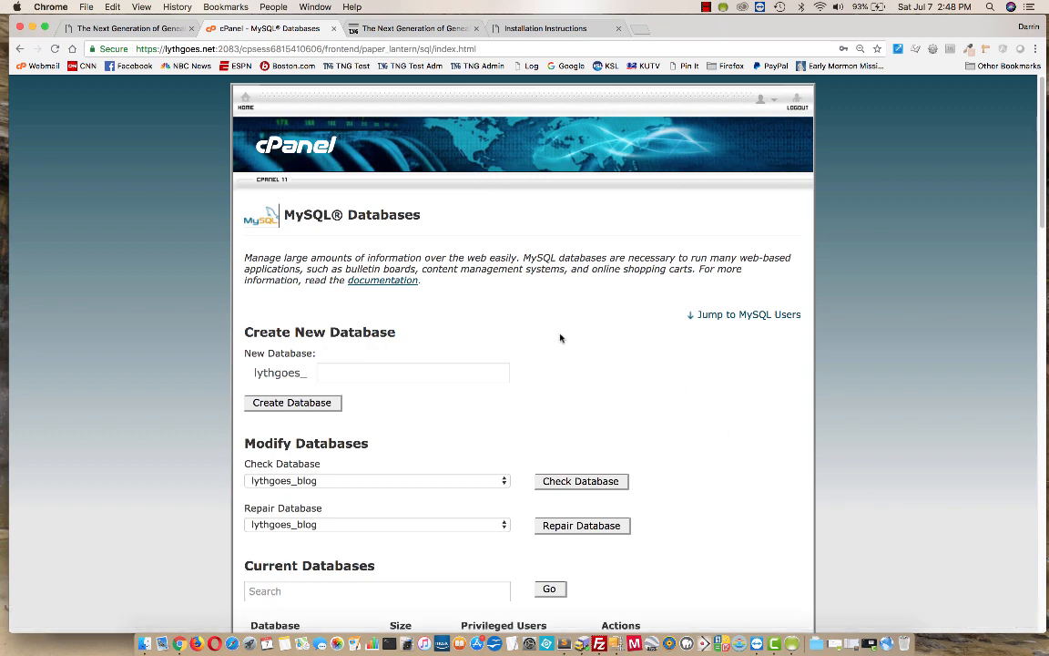
scroll(558, 335, down, 1)
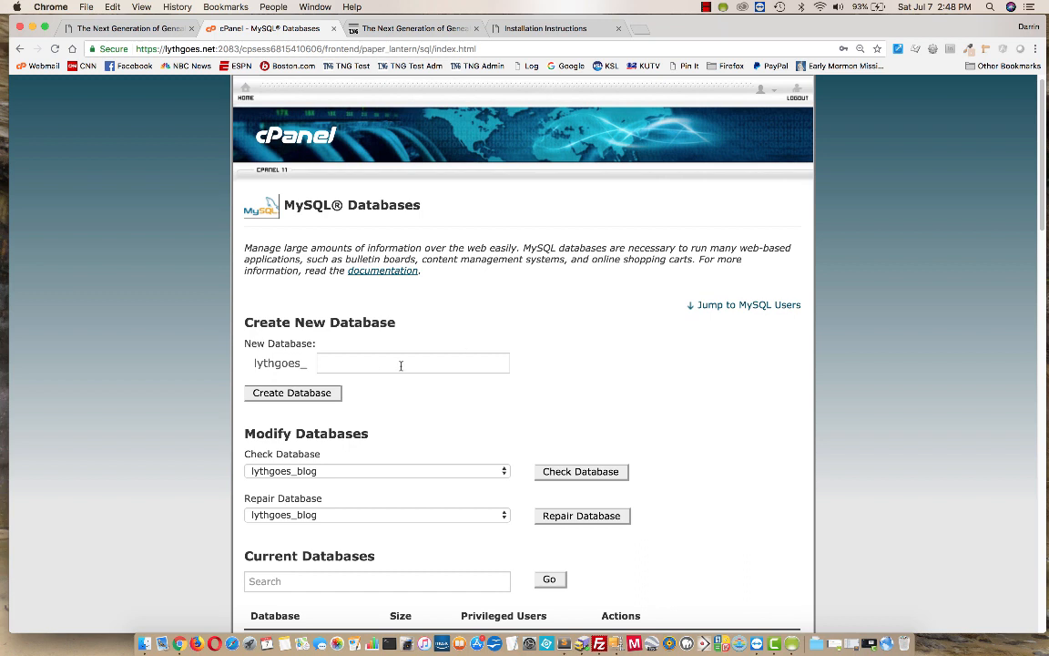
Step: Create the MySQL database tng12 (lythgoes_tng12) and go back to MySQL Databases
click(353, 363)
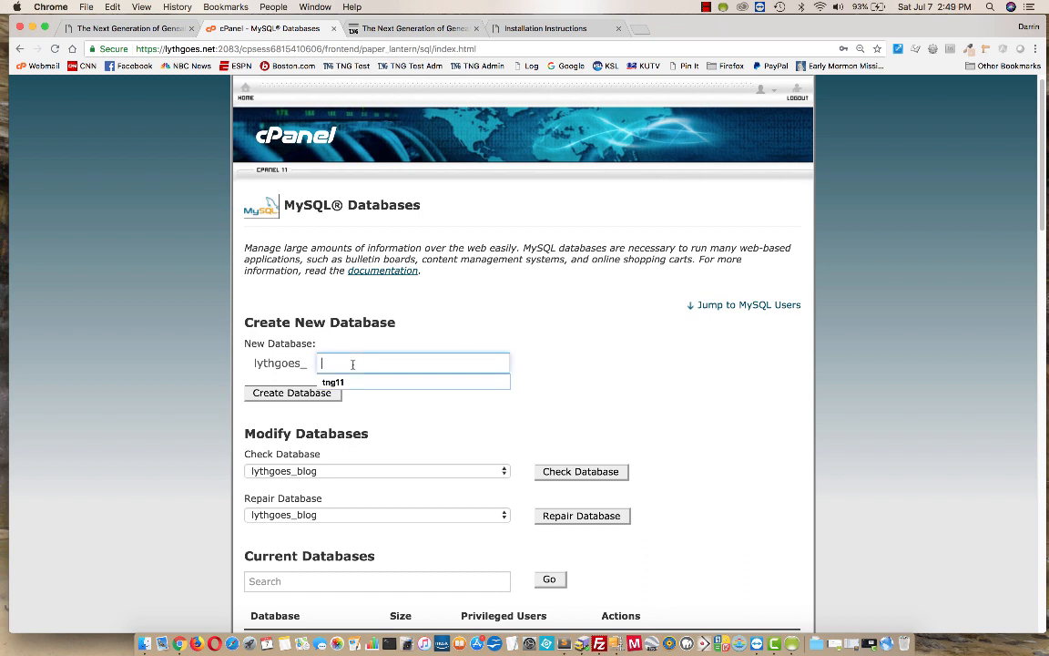
text(tng12)
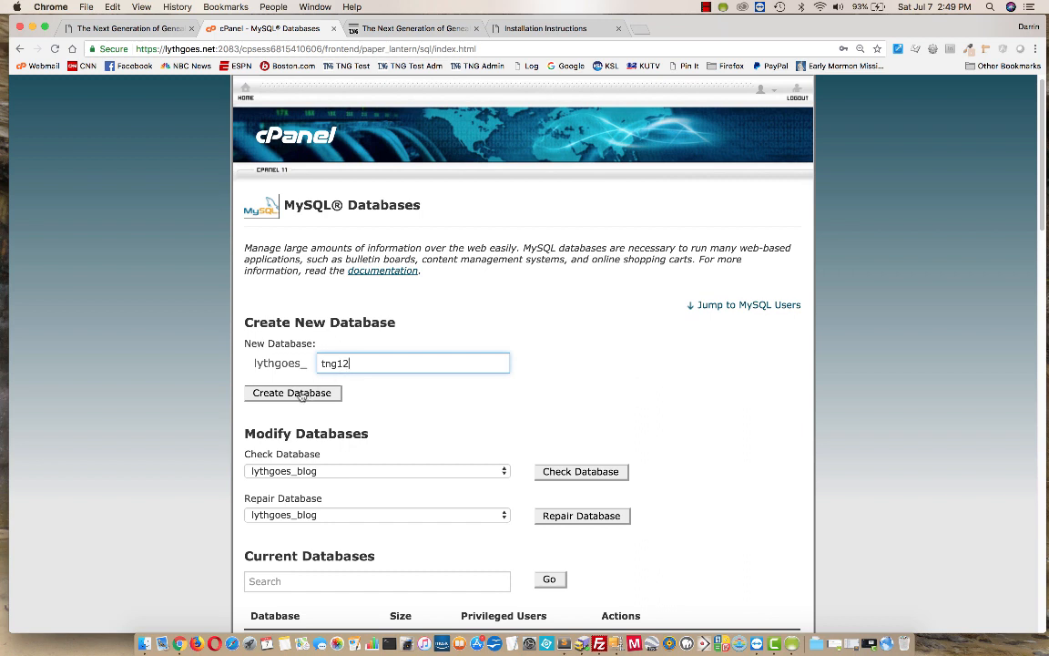
click(319, 393)
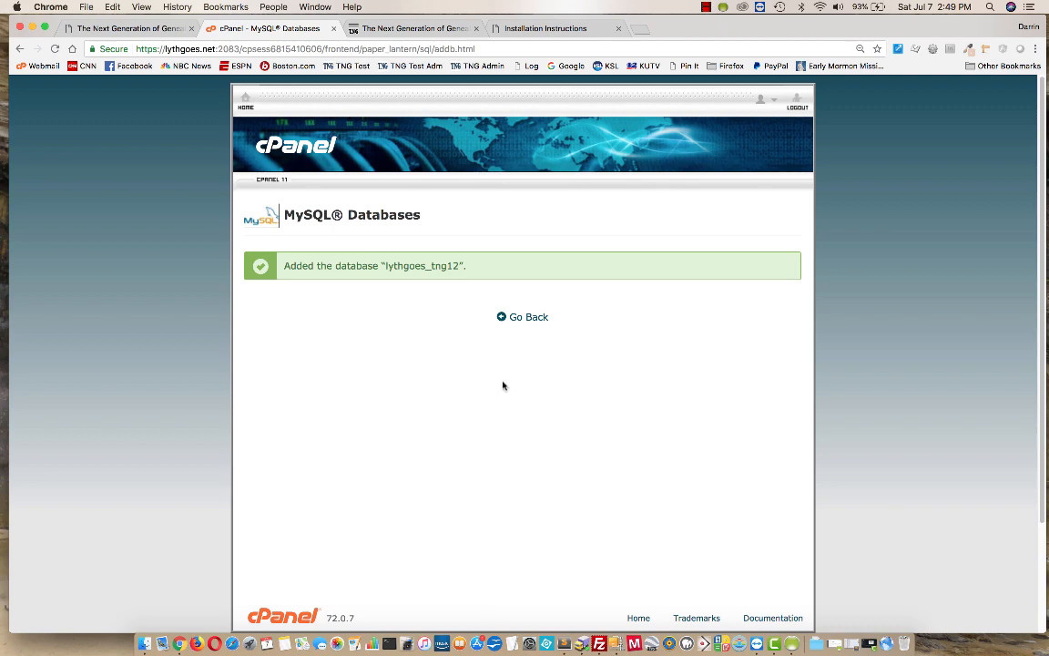
click(534, 323)
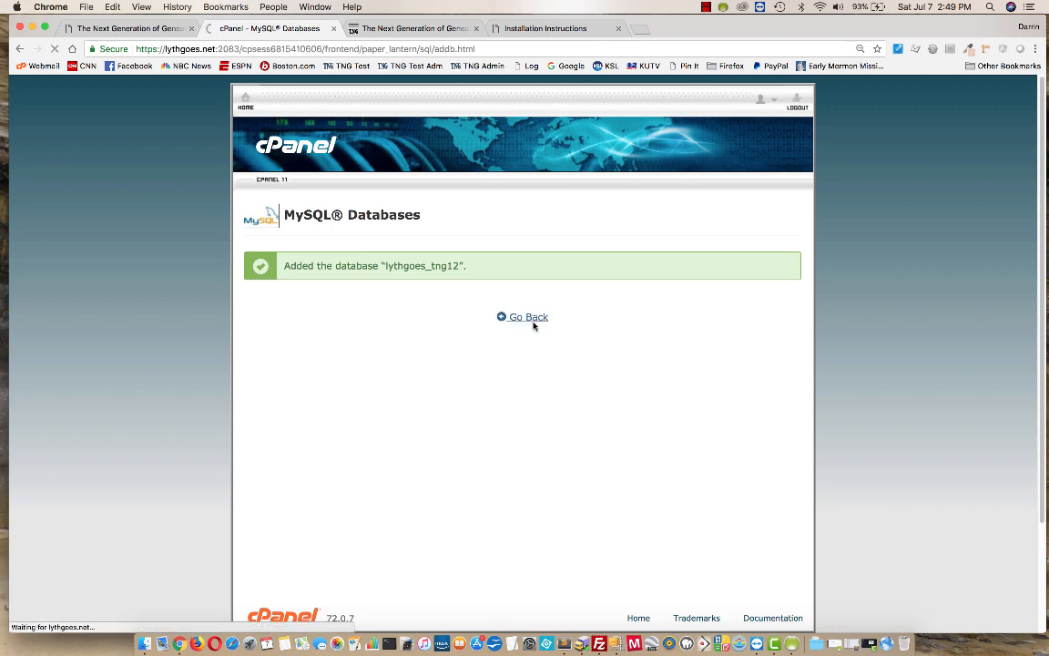
scroll(547, 374, down, 2)
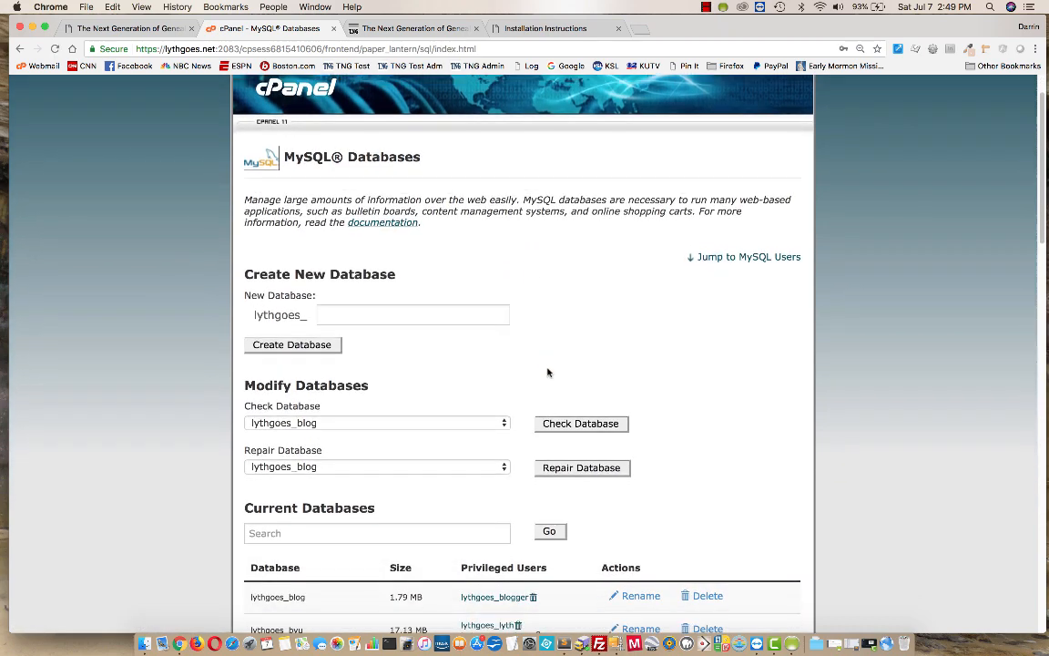
Step: Enter tng12user as the username for a new MySQL user
scroll(546, 370, down, 10)
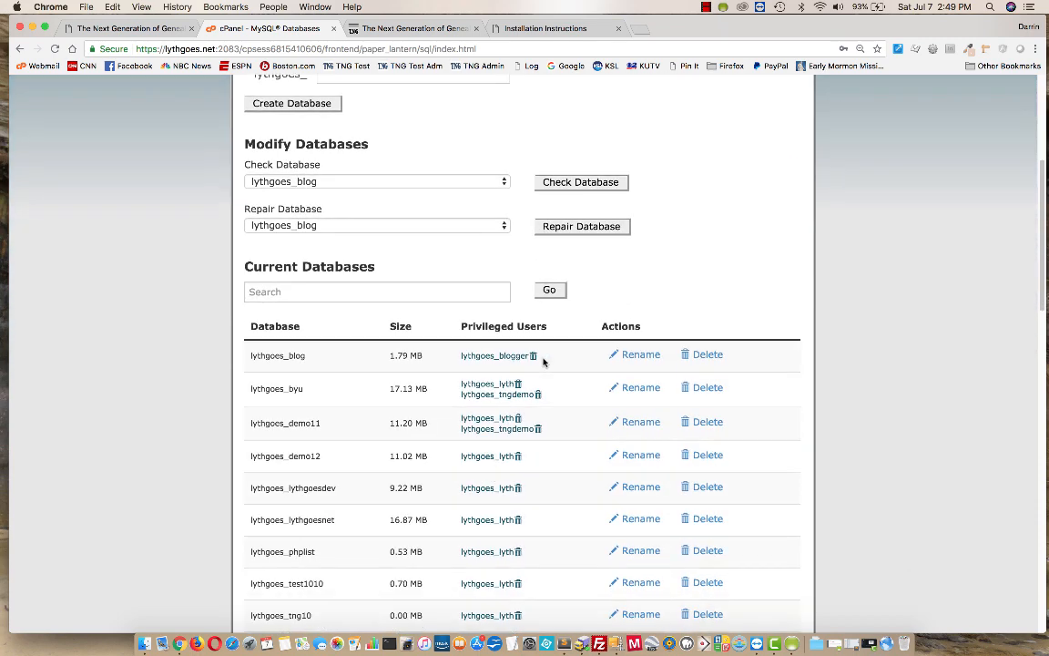
scroll(541, 361, down, 10)
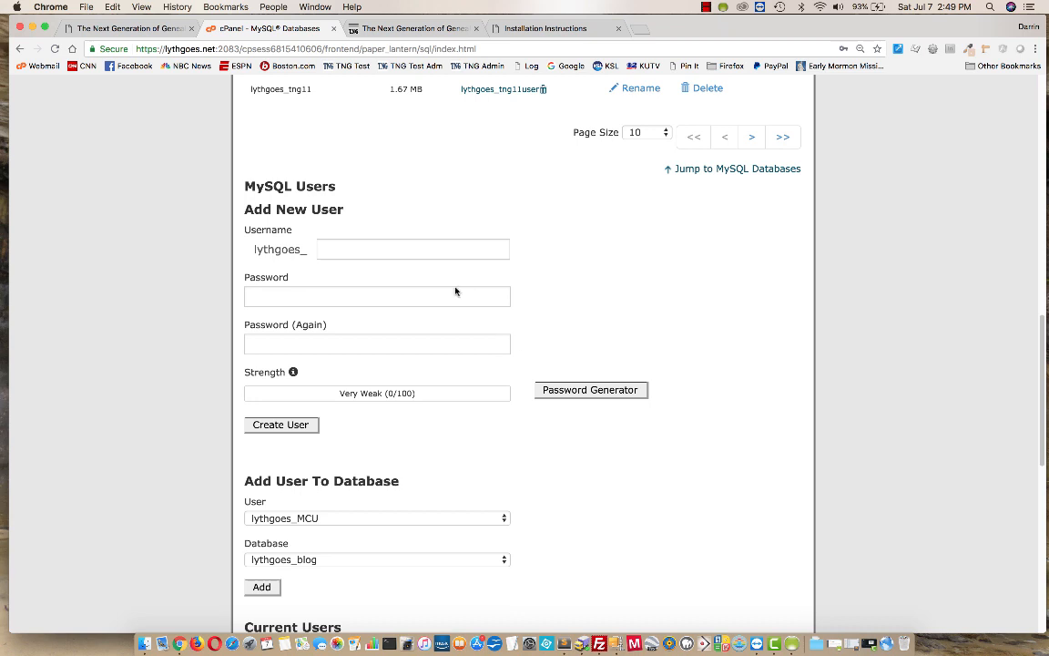
click(367, 250)
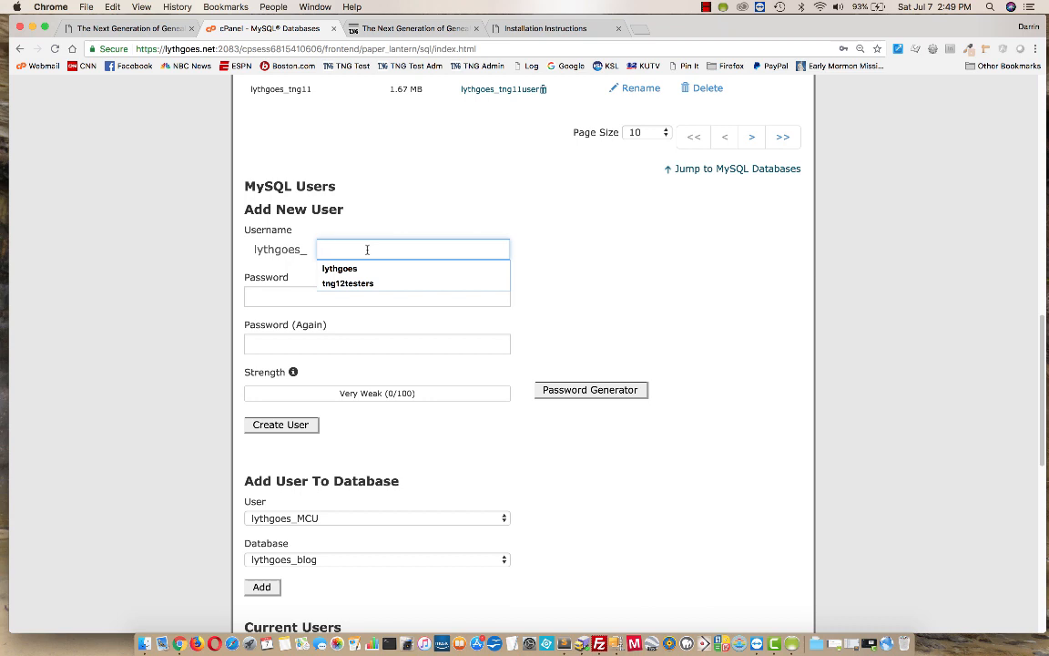
text(n)
key(BackSpace)
text(tng1)
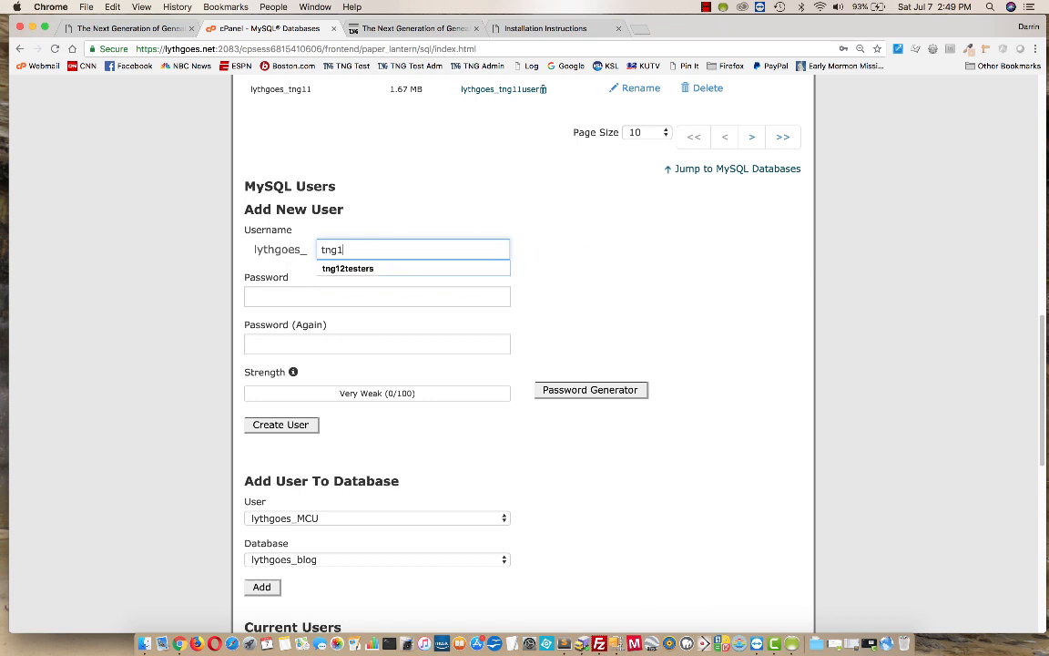
text(2user)
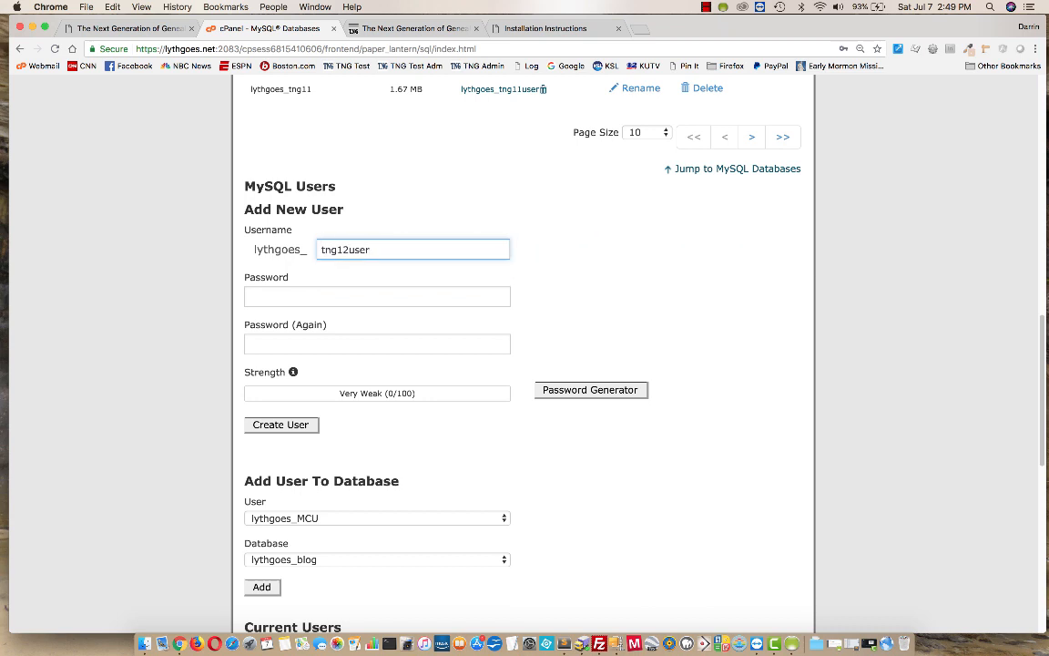
Step: Type the new user's password in Password and Password (Again), then retype both
click(286, 295)
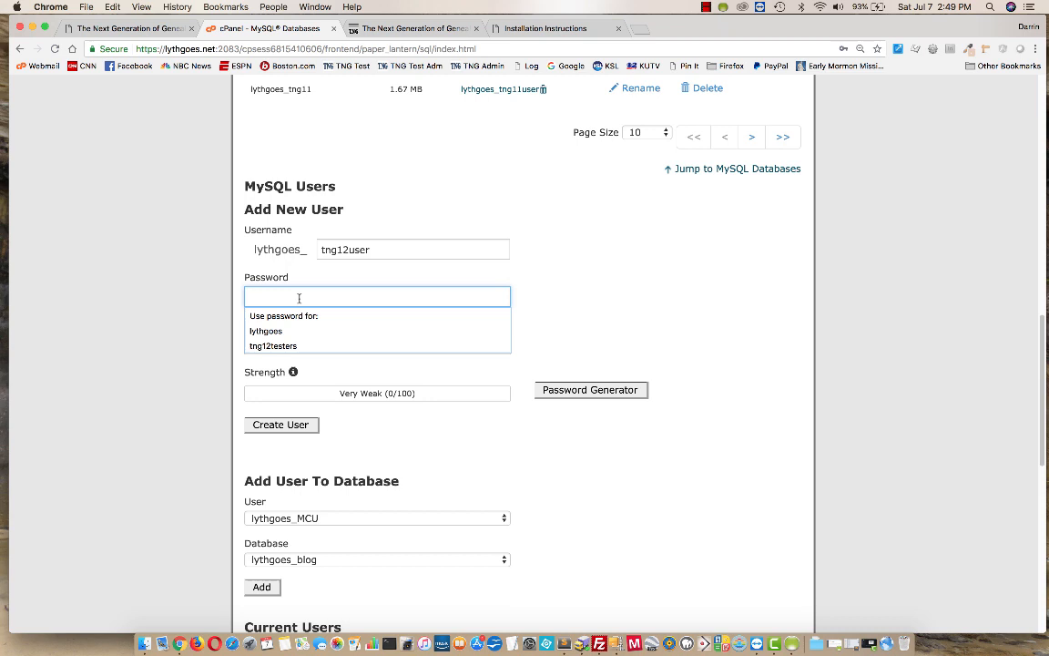
text(••••)
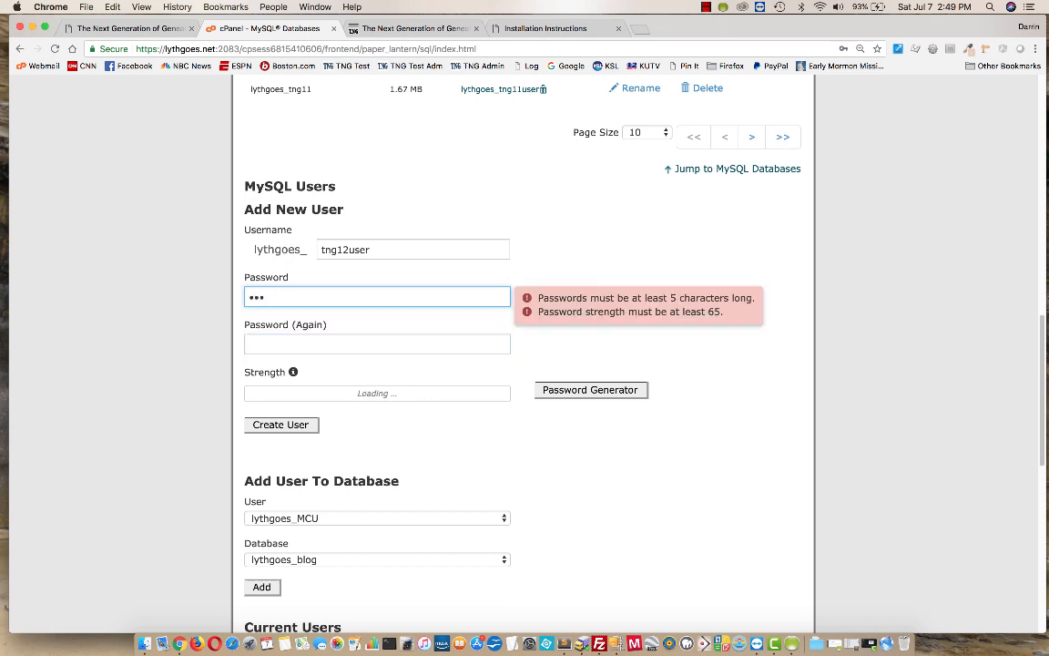
text(•••)
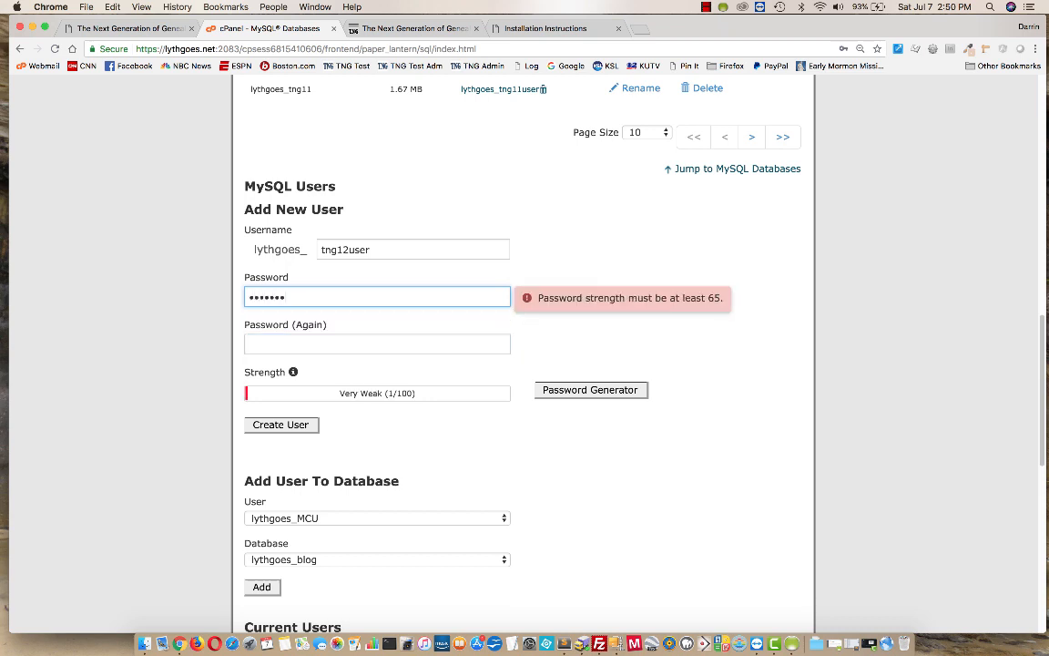
click(284, 344)
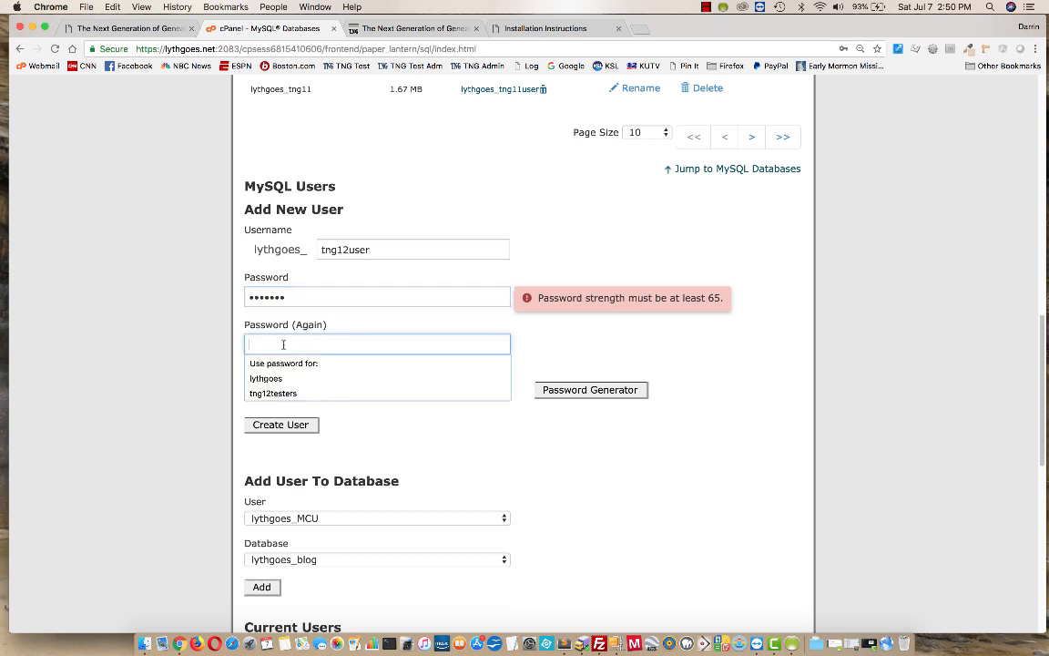
text(•••••••)
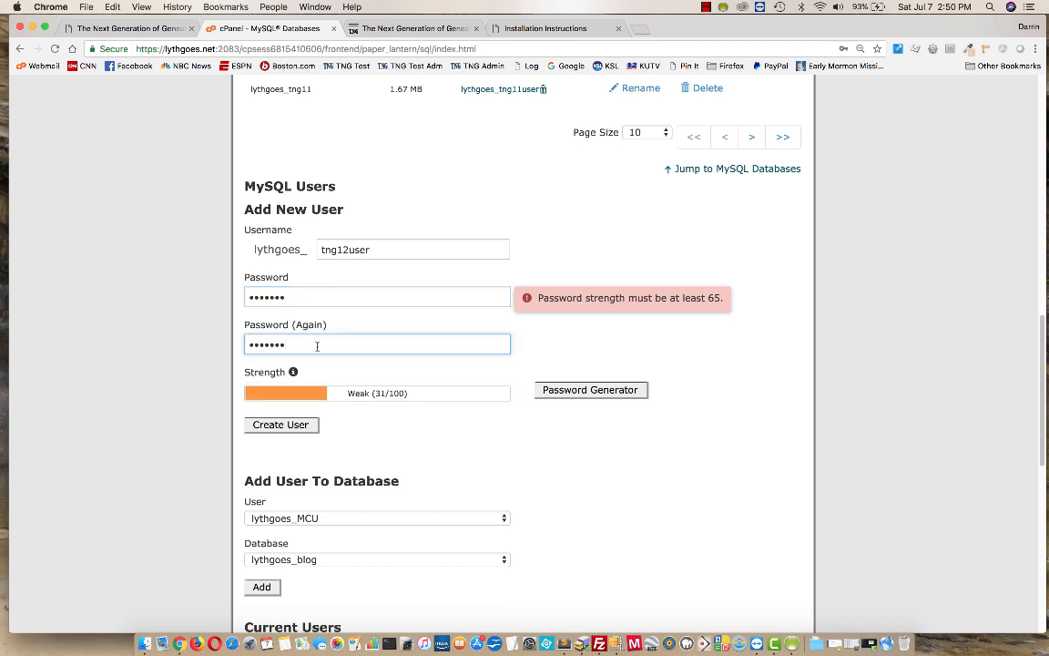
click(297, 298)
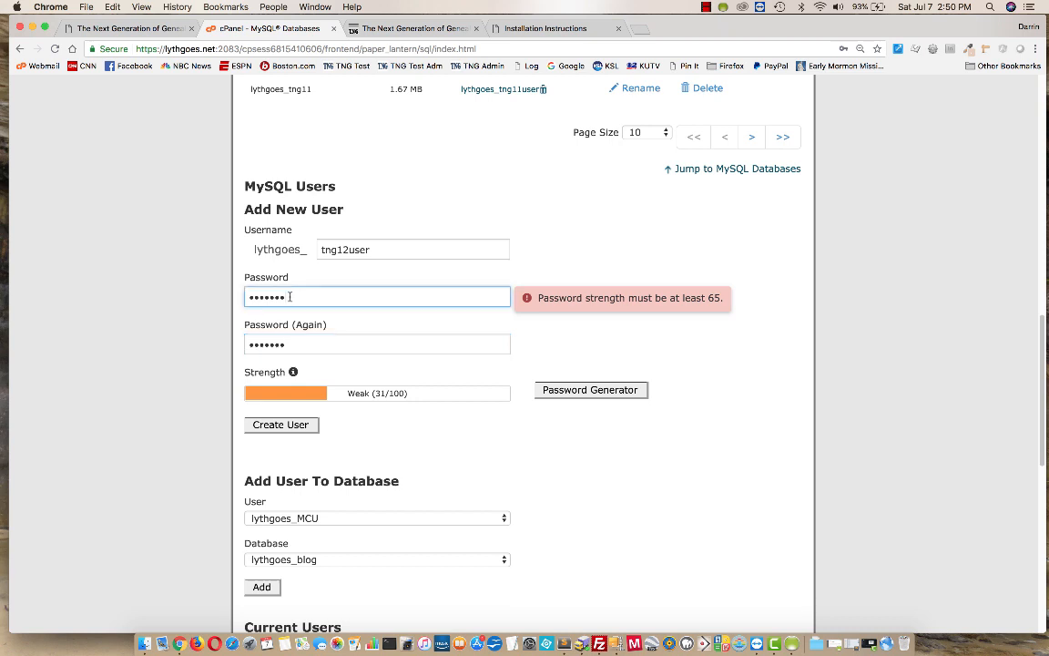
drag(292, 298, 245, 293)
text(•••)
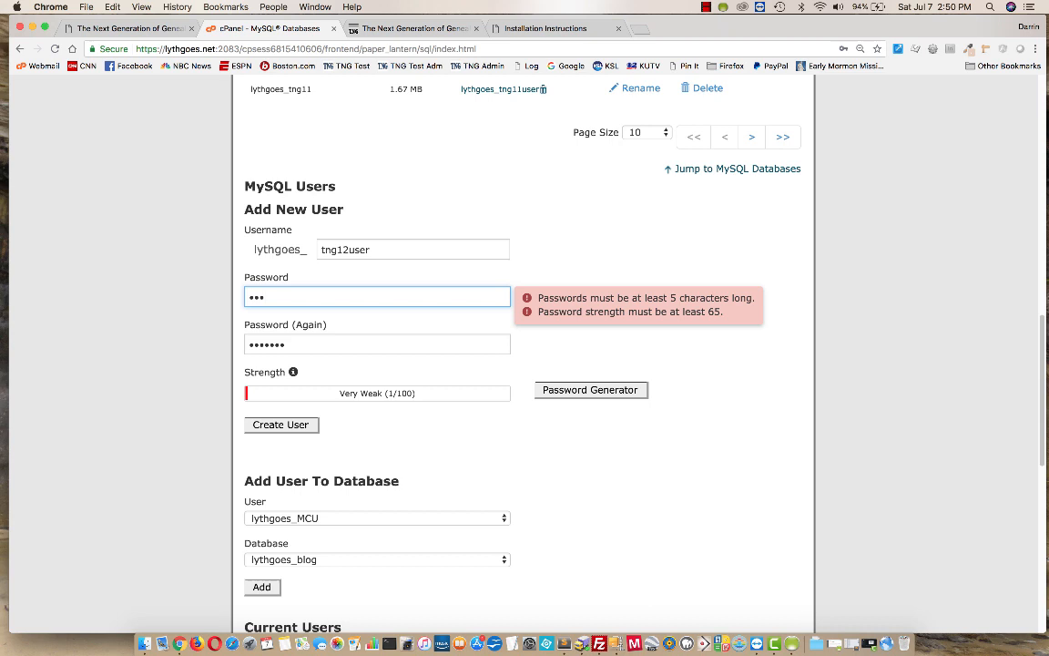
text(•••)
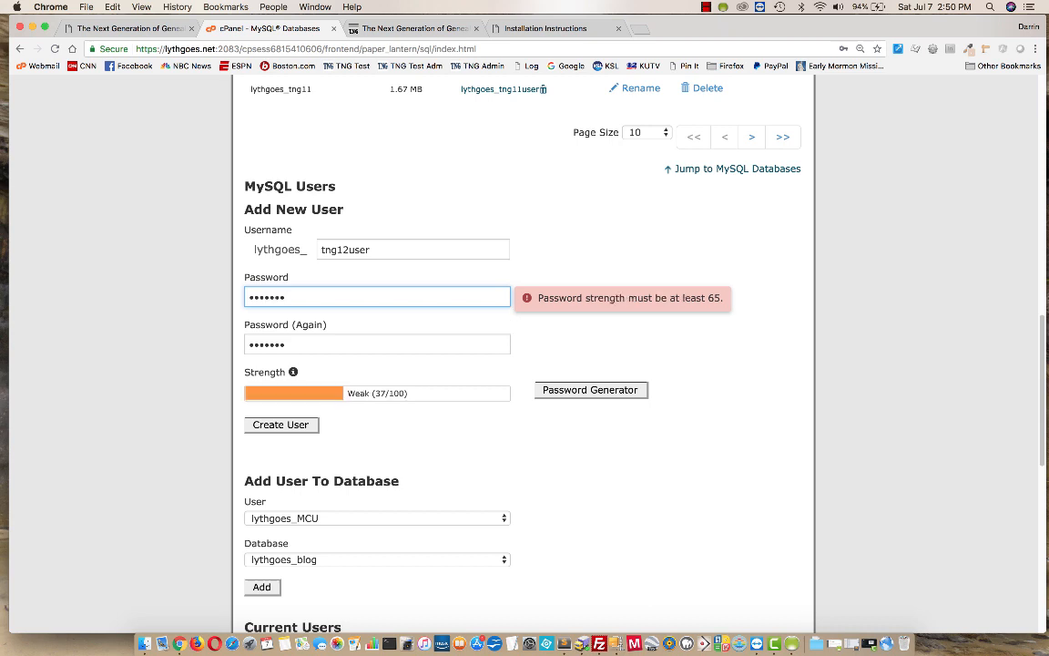
text(•)
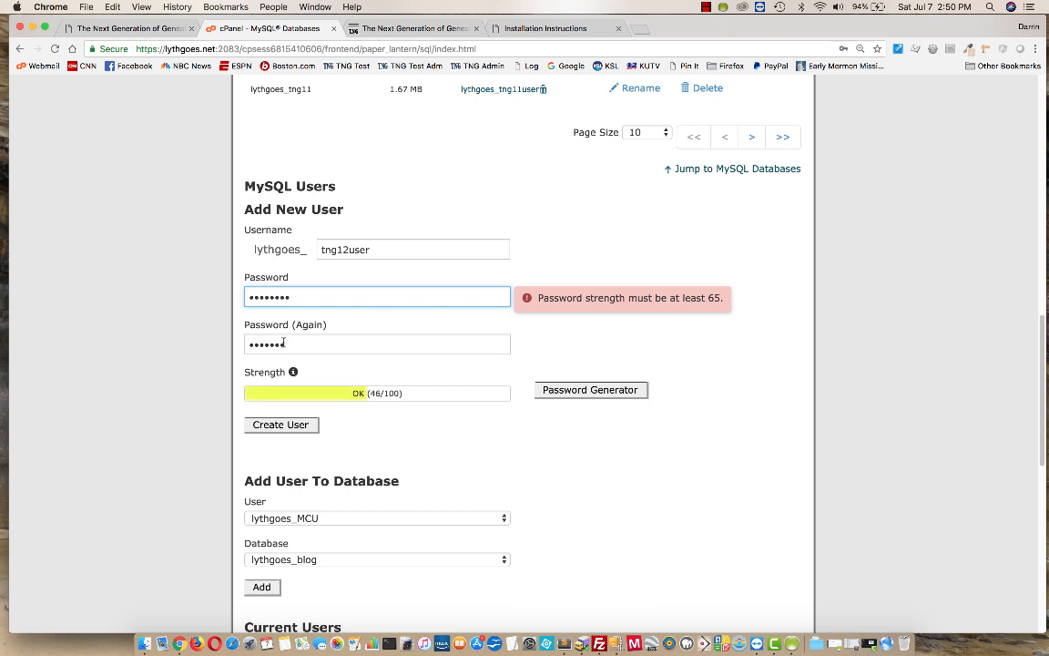
drag(293, 345, 243, 347)
text(••)
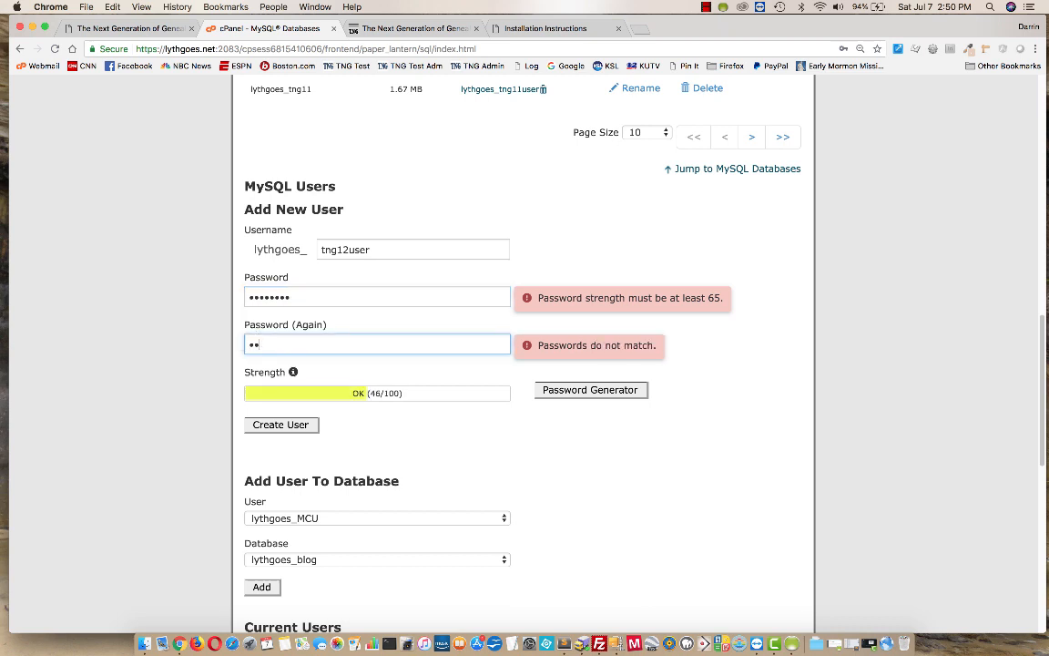
text(••••••)
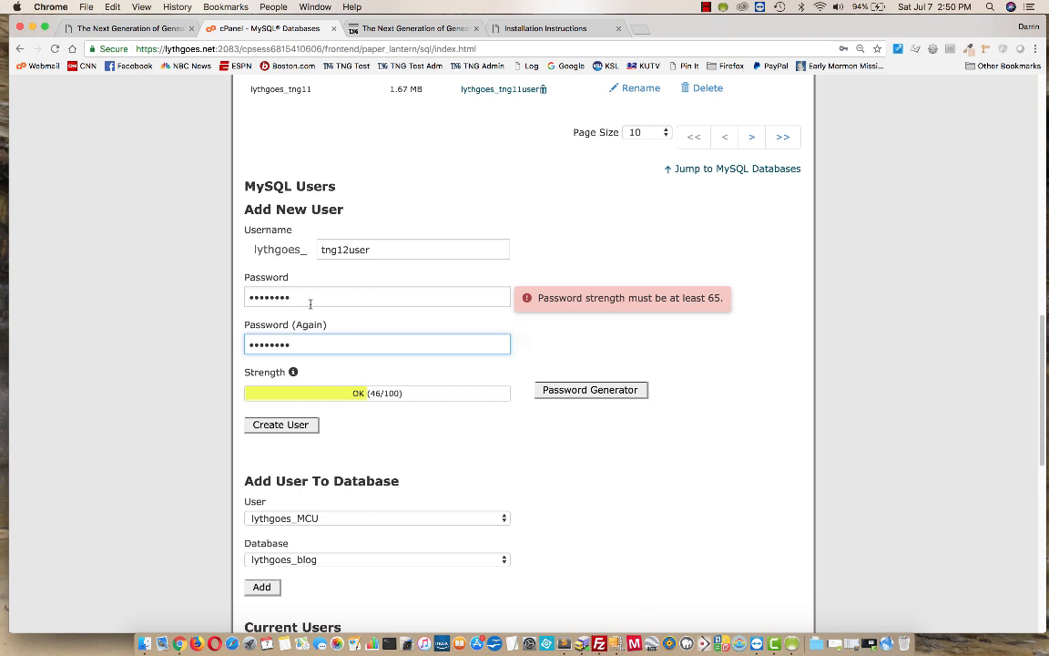
Step: Create MySQL user lythgoes_tng12user with a generated Very Strong password, then go back
click(565, 391)
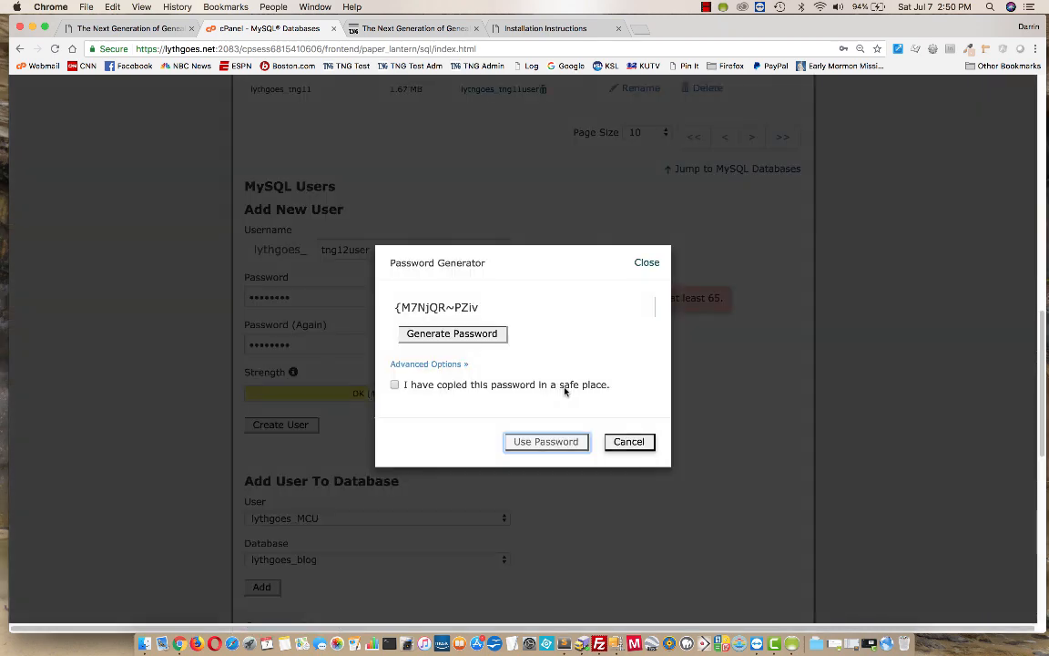
drag(487, 308, 396, 307)
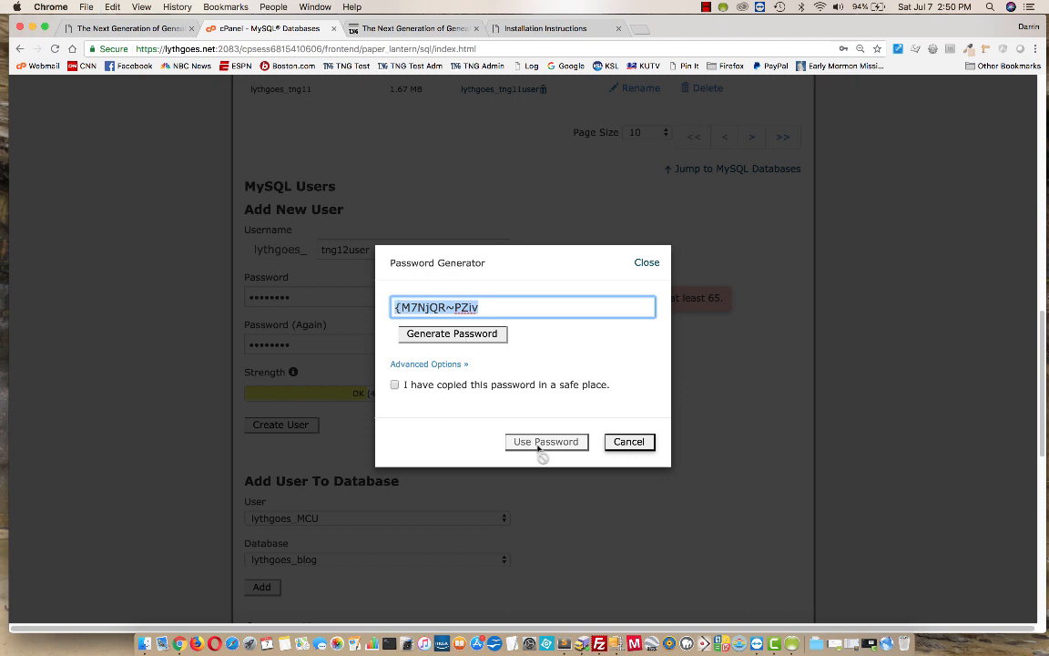
click(394, 385)
click(545, 441)
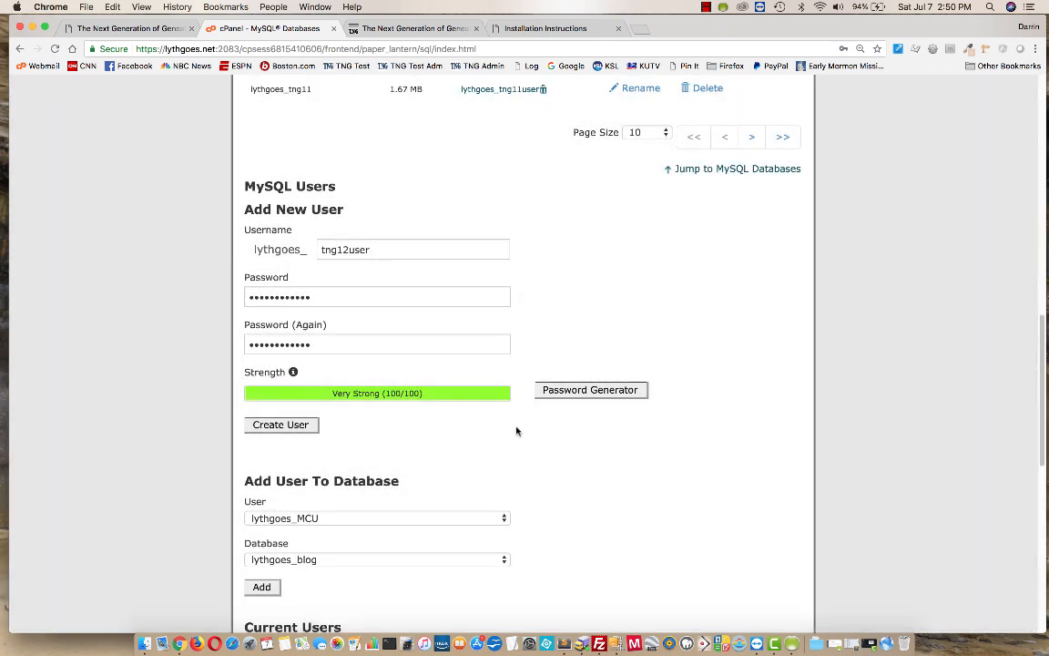
click(292, 427)
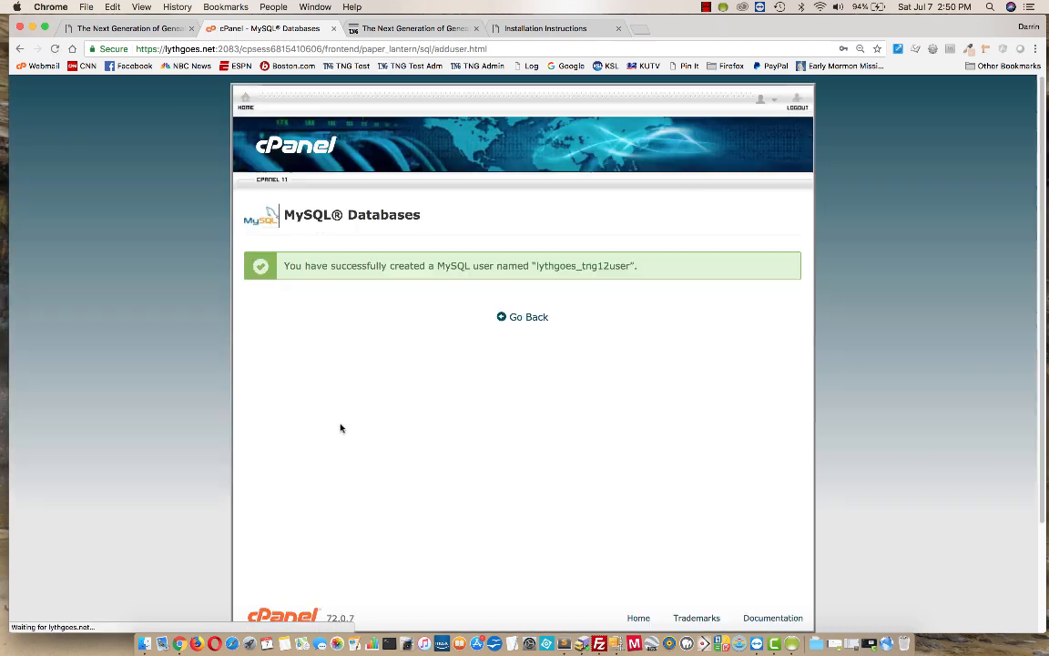
click(528, 318)
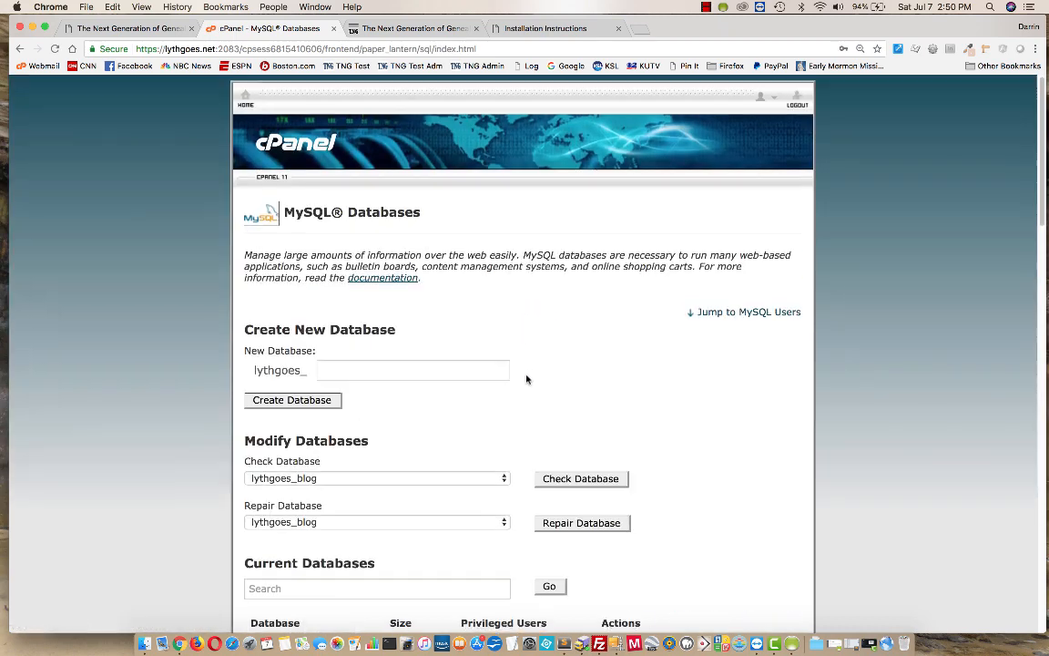
Step: Add user lythgoes_tng12user to database lythgoes_tng12 under Add User To Database
scroll(527, 379, down, 10)
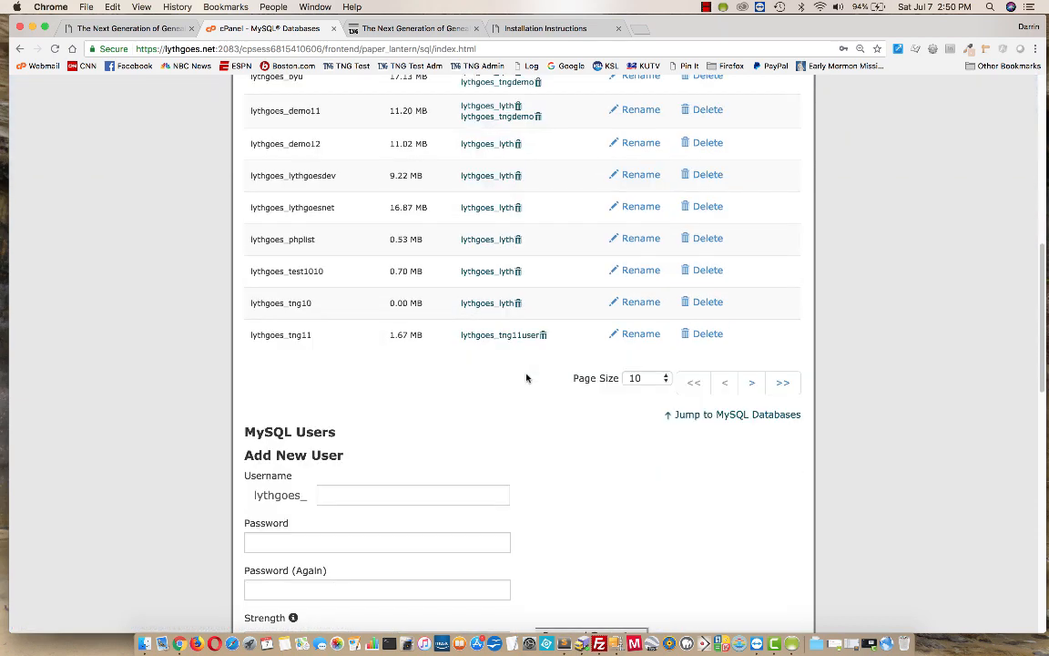
scroll(527, 379, down, 10)
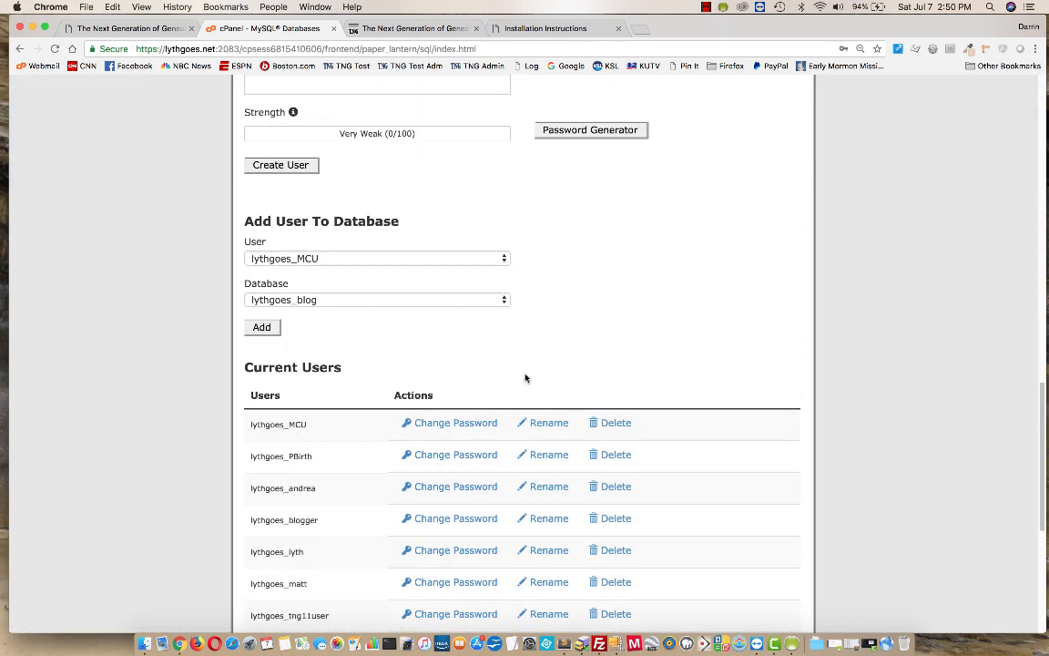
scroll(527, 379, down, 10)
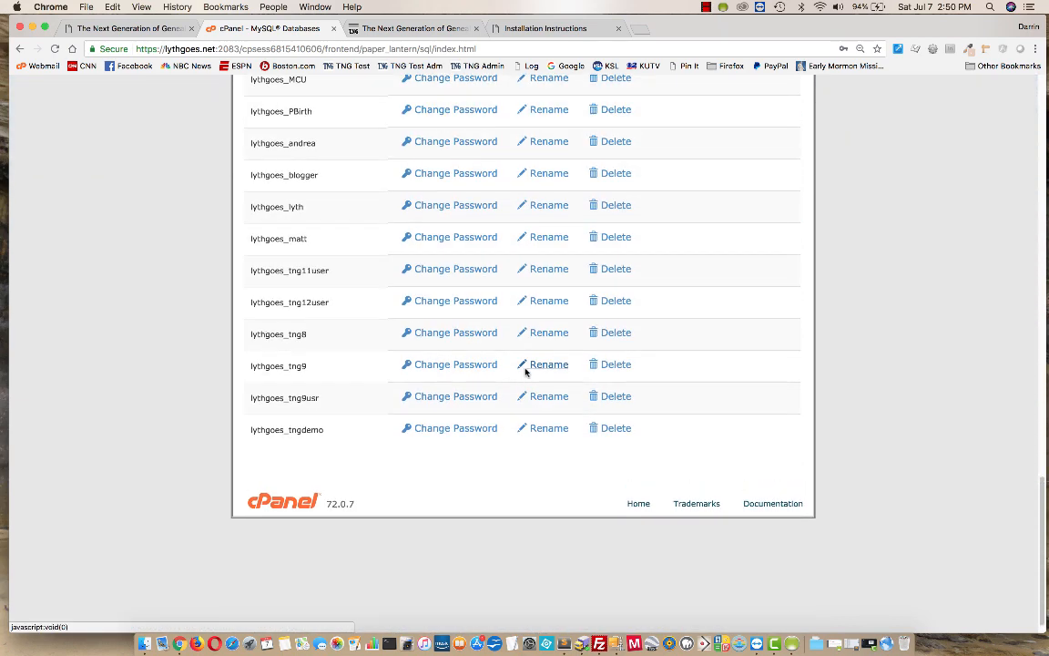
scroll(525, 371, up, 5)
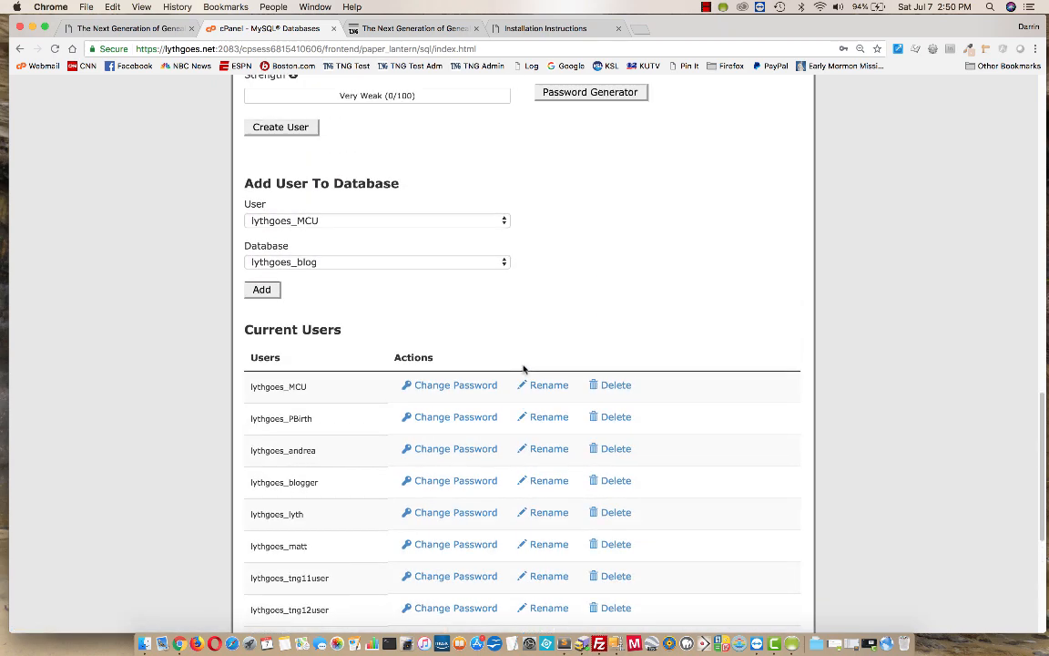
scroll(524, 369, down, 1)
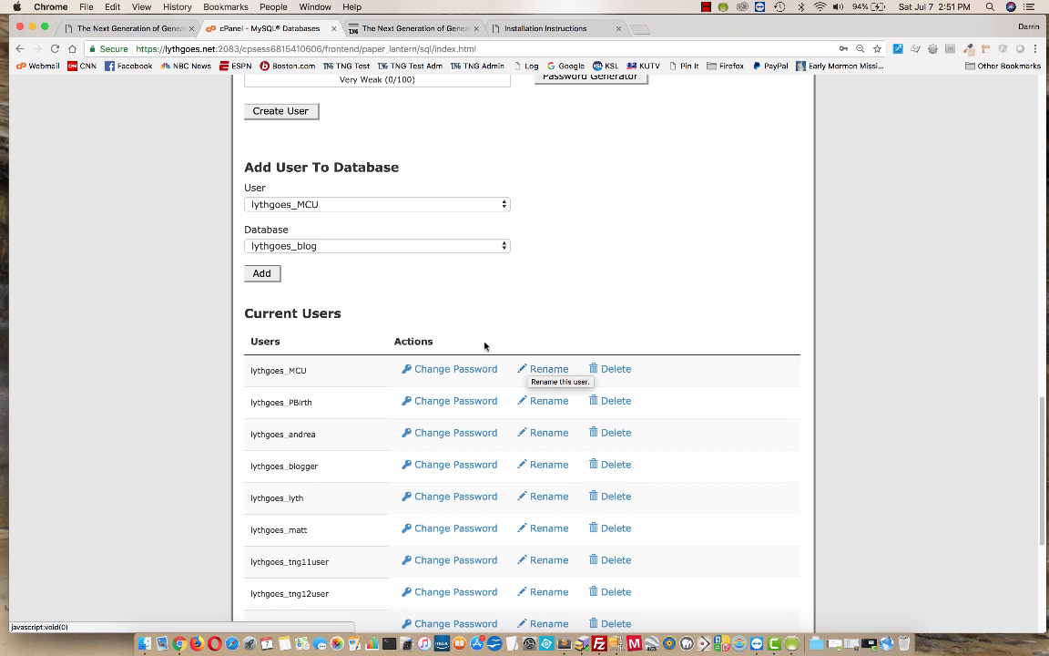
click(450, 207)
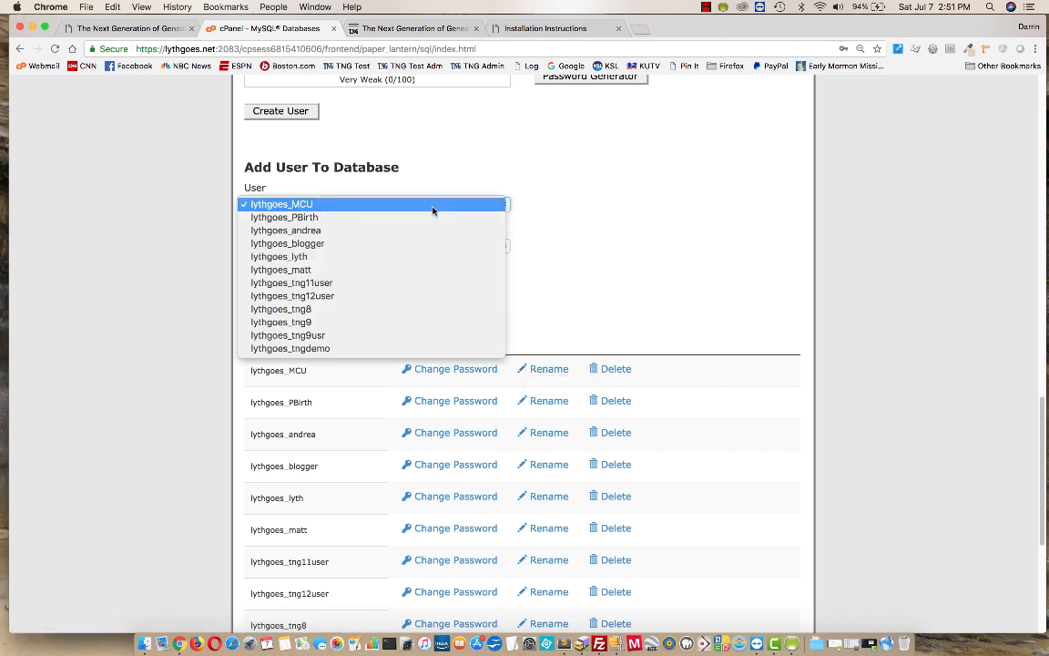
click(343, 296)
click(335, 248)
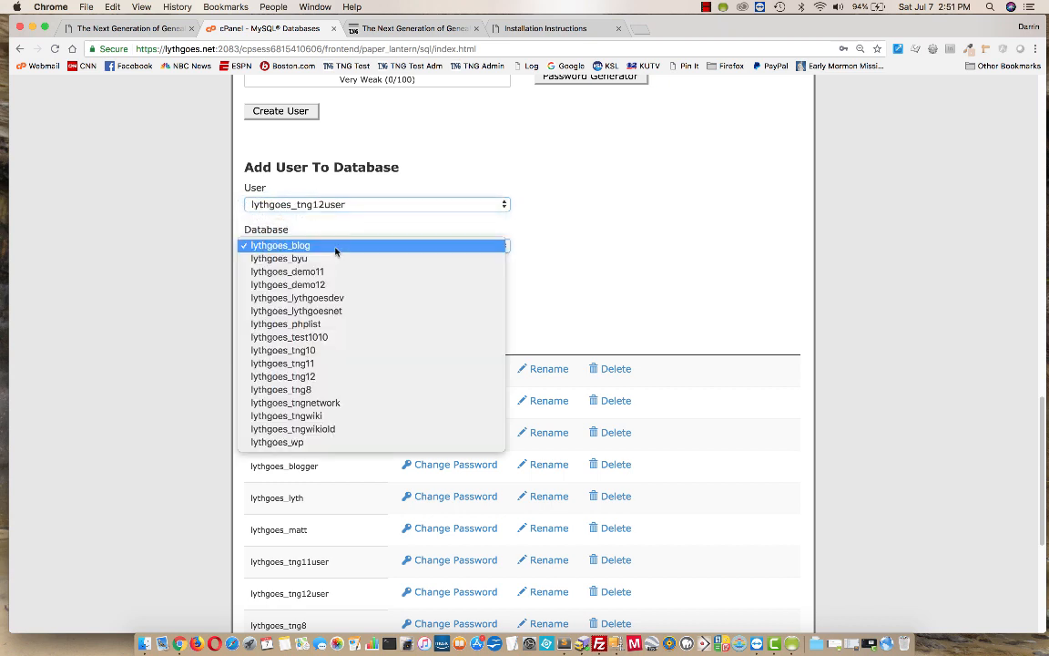
click(323, 377)
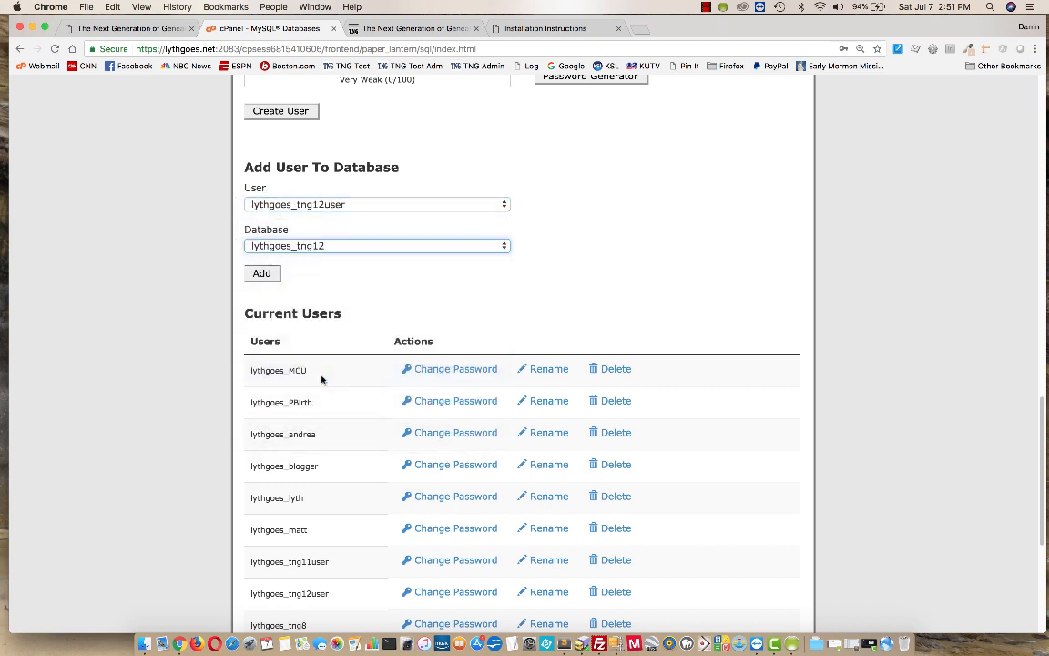
click(265, 274)
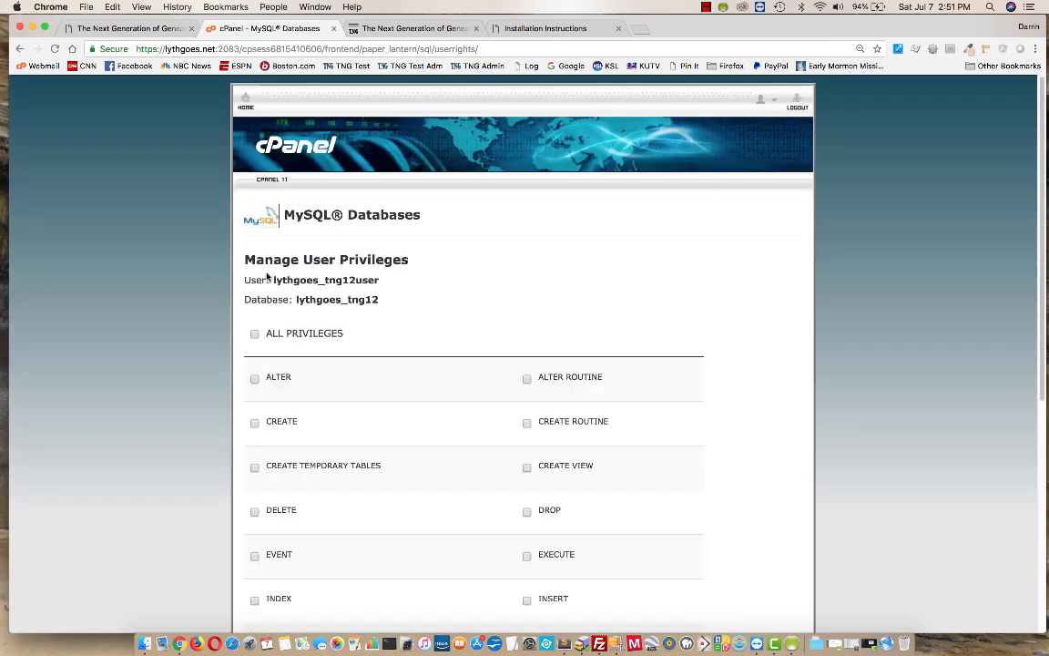
Step: Grant lythgoes_tng12user ALL PRIVILEGES on lythgoes_tng12, save, and return to MySQL Databases
scroll(570, 313, down, 2)
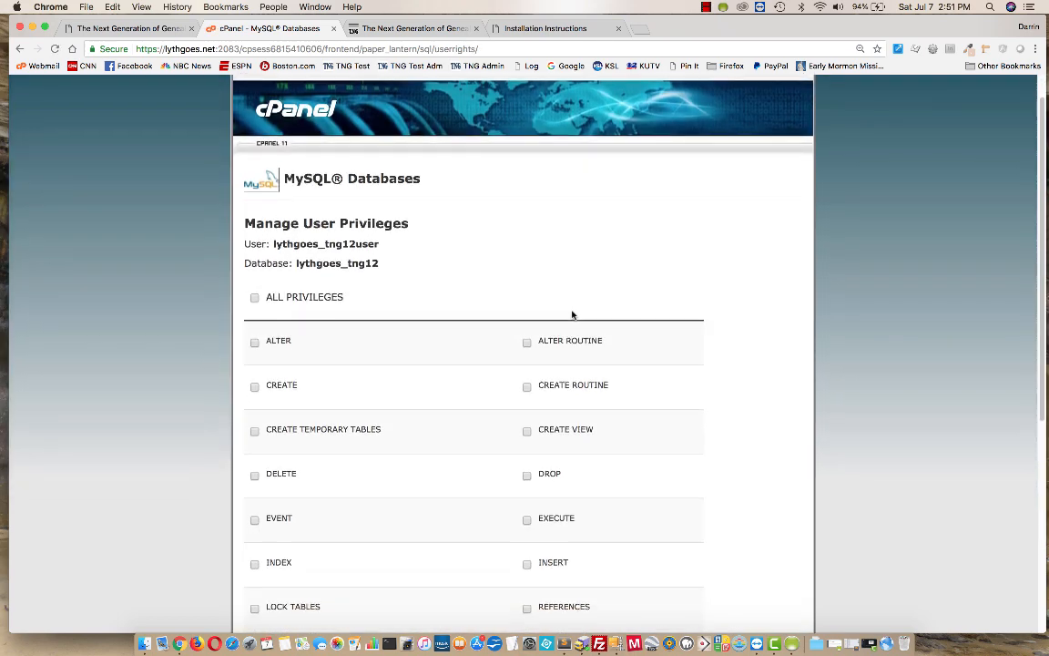
scroll(551, 299, down, 4)
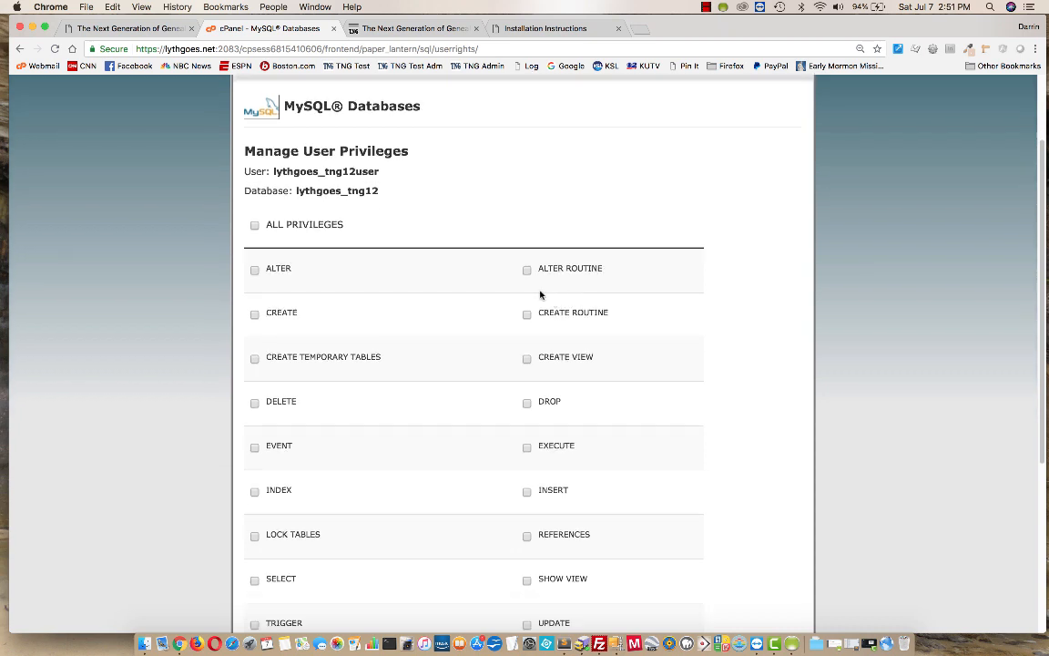
click(254, 228)
scroll(732, 281, down, 4)
scroll(732, 282, down, 1)
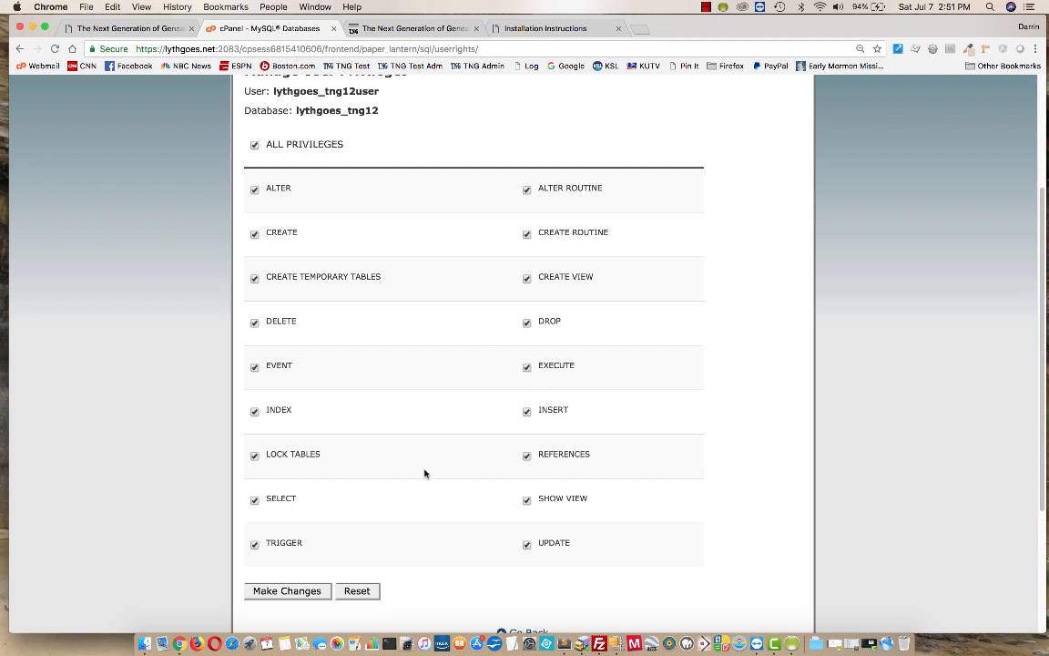
click(315, 592)
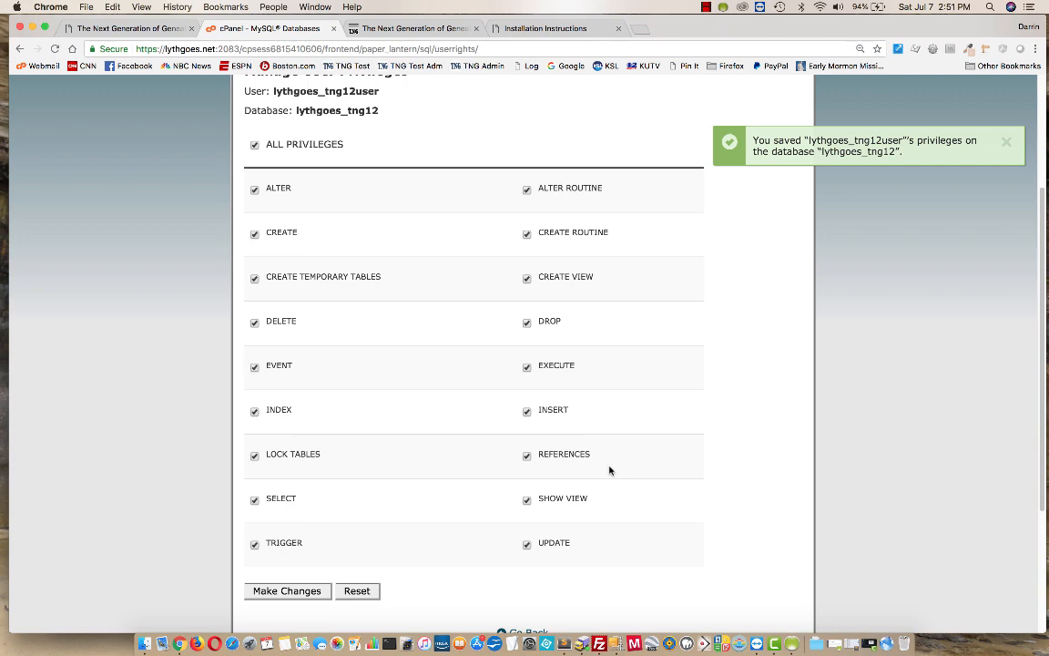
scroll(547, 468, down, 5)
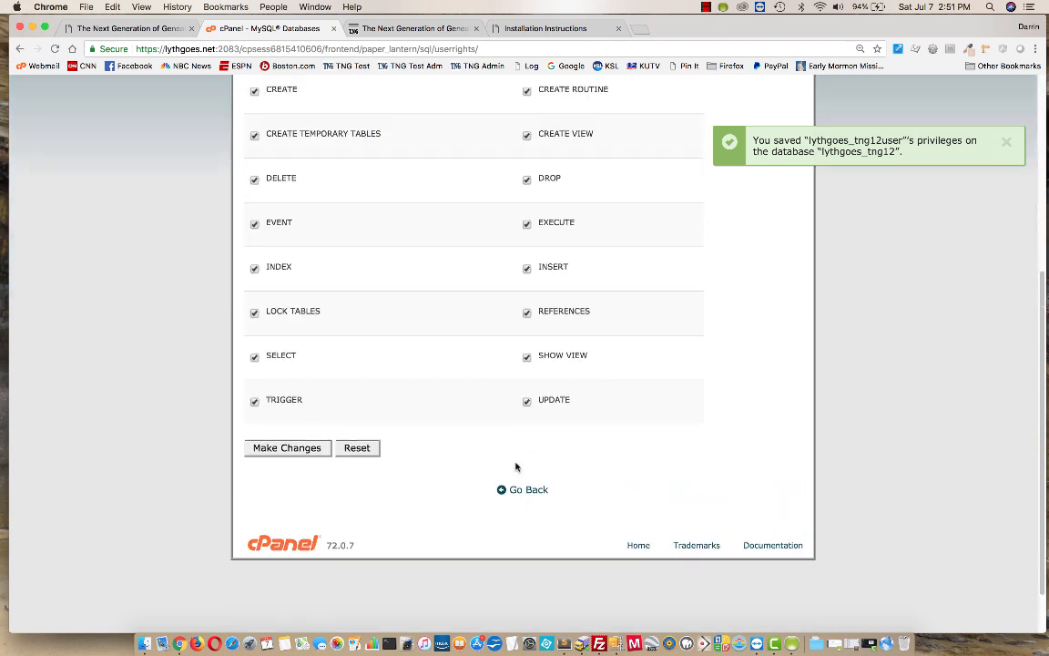
click(512, 490)
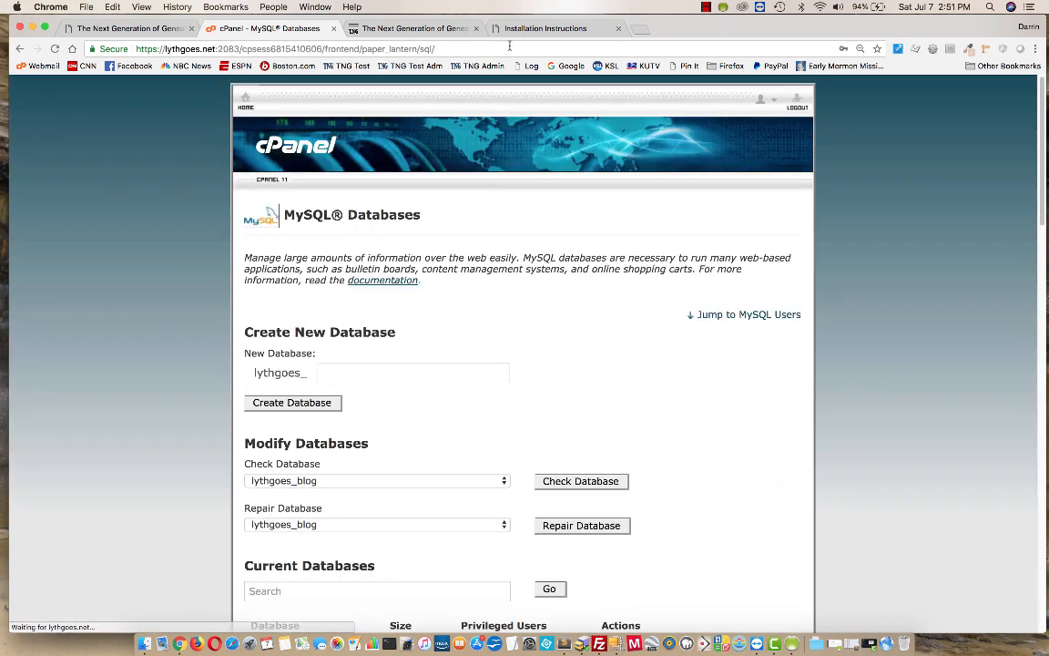
Step: Confirm the TNG database host name stays localhost
click(532, 30)
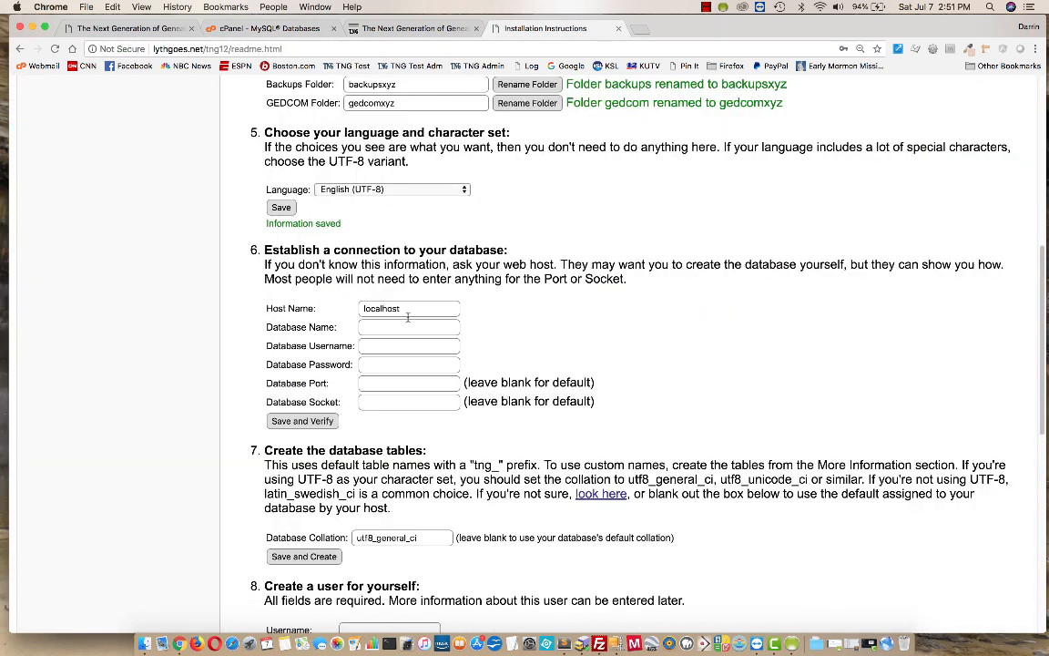
double_click(405, 310)
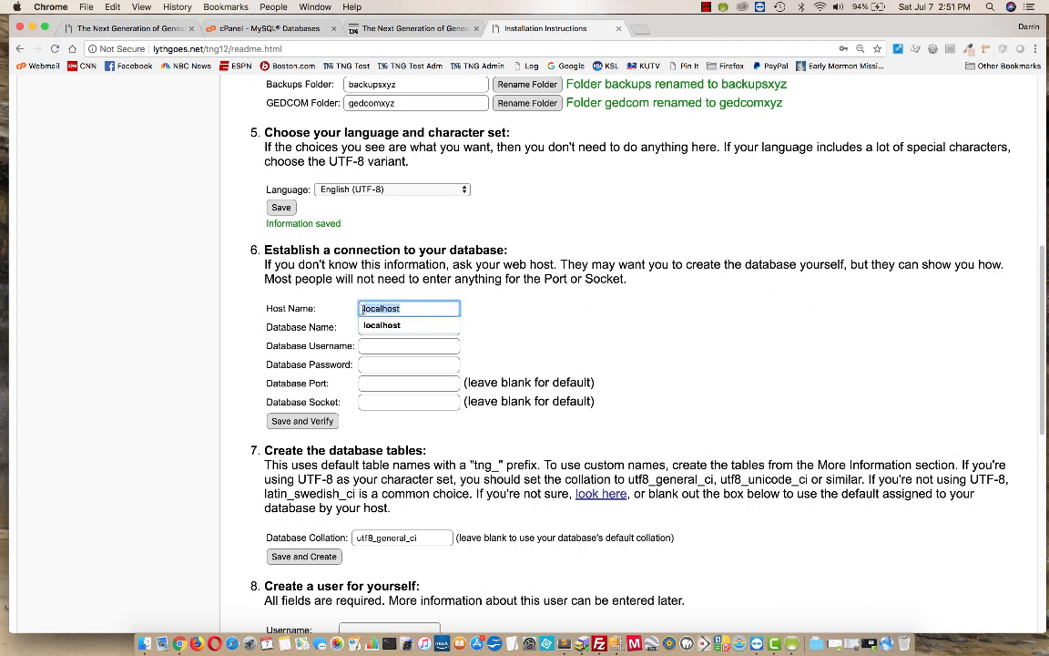
click(484, 308)
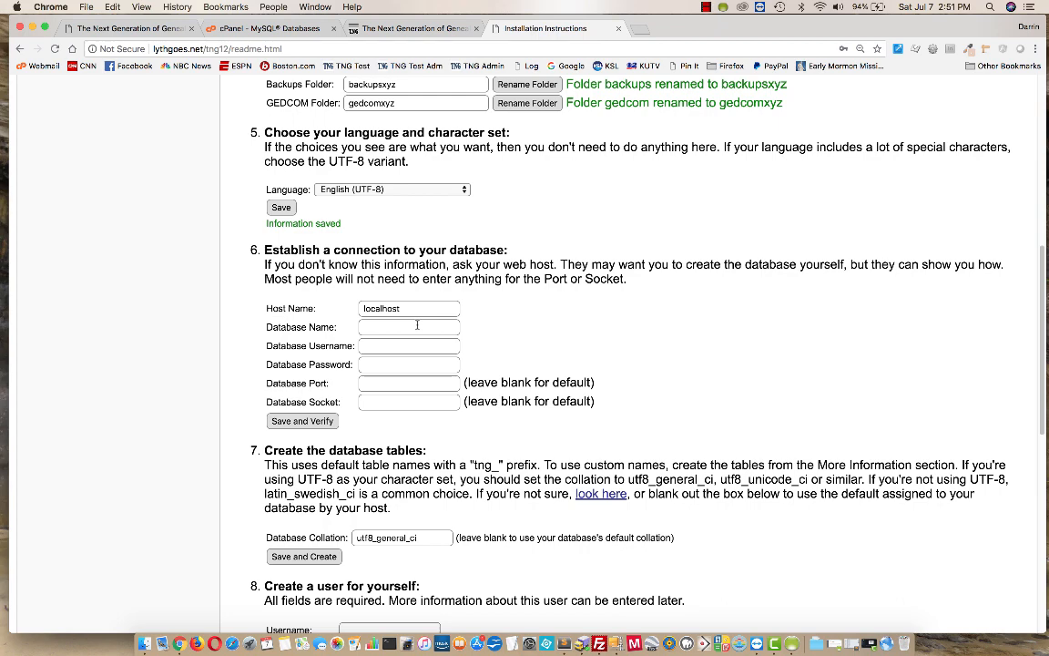
click(264, 28)
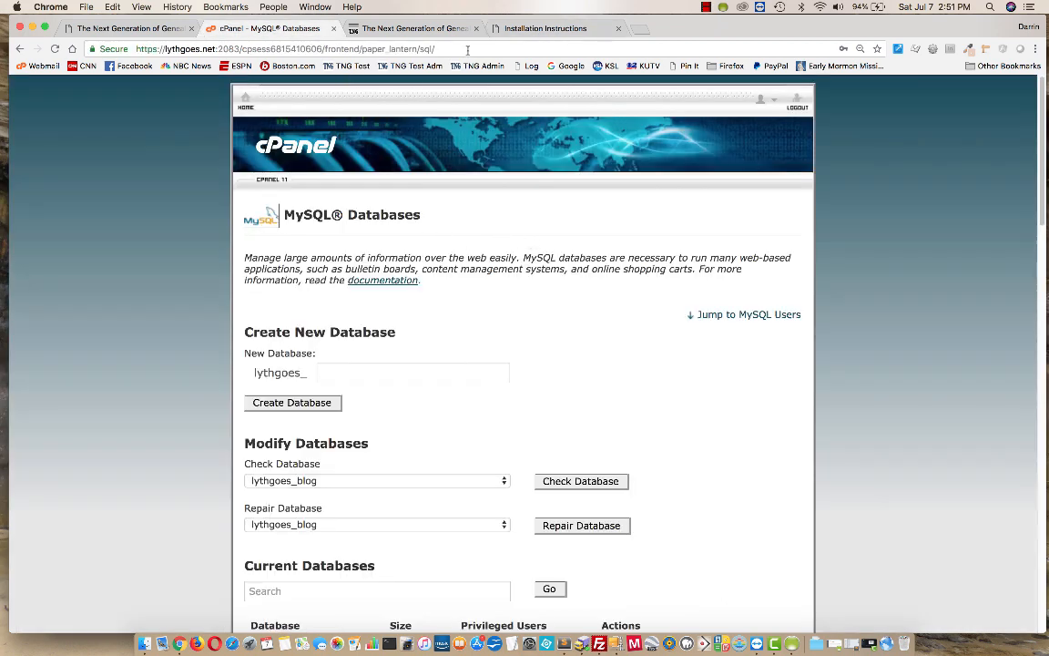
click(513, 30)
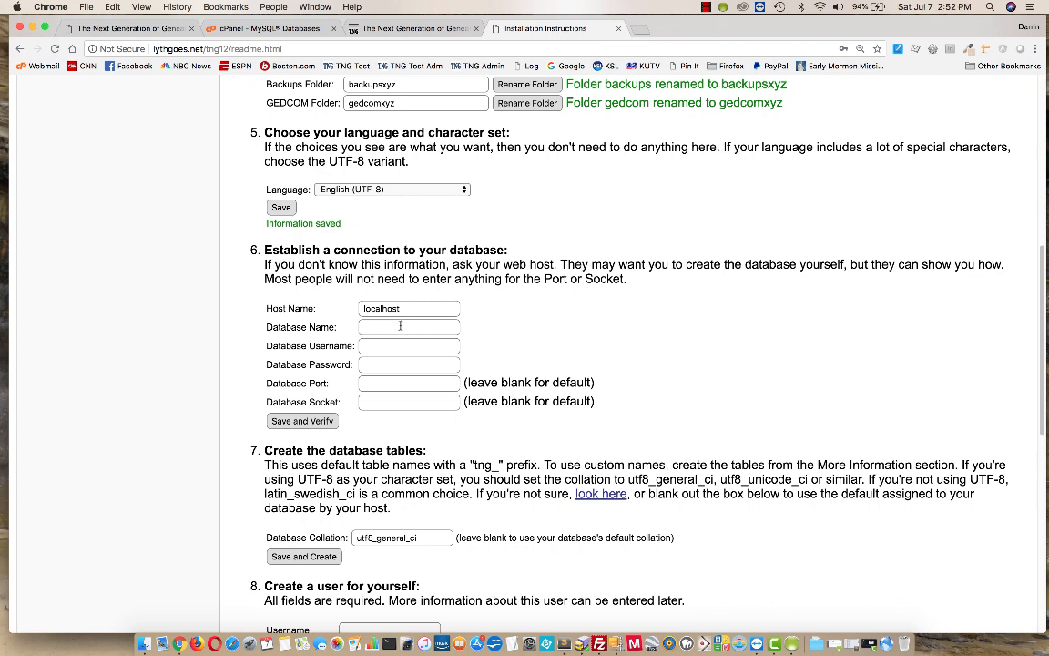
drag(403, 308, 363, 310)
click(524, 305)
Step: Enter database lythgoes_tng12, user lythgoes_tng12user and the pasted password, then save and verify
click(402, 327)
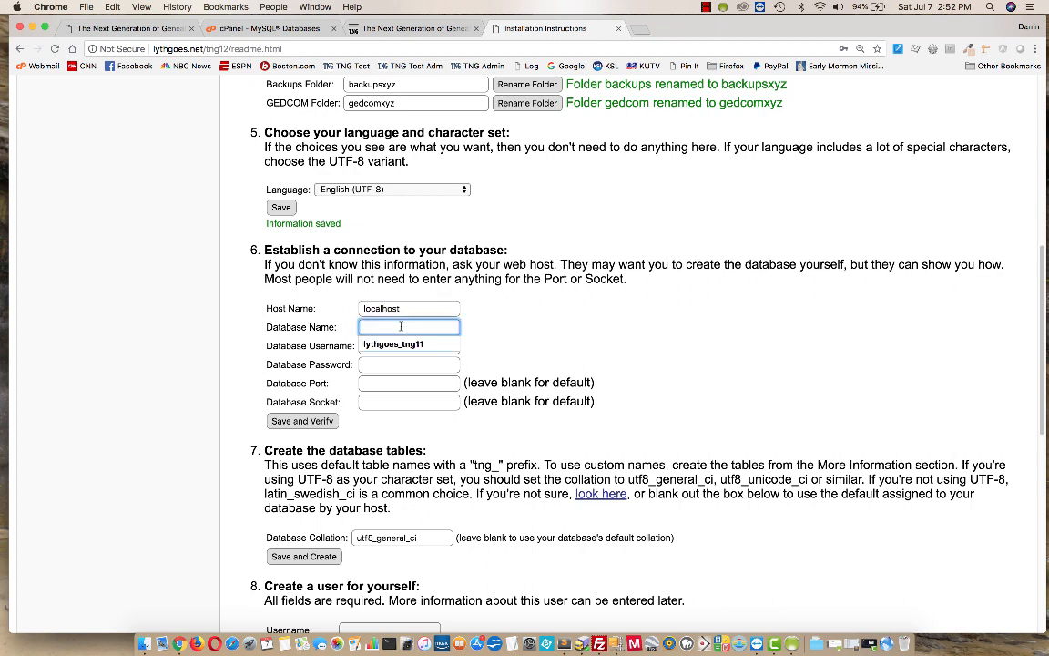
text(lythgoes)
text(_tng12)
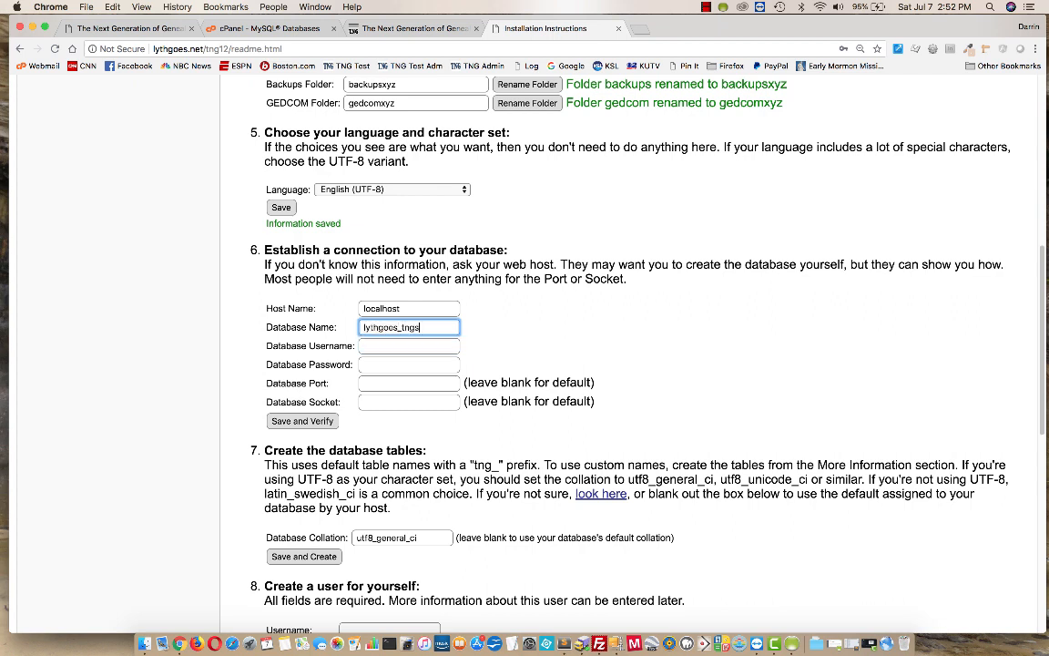
click(401, 344)
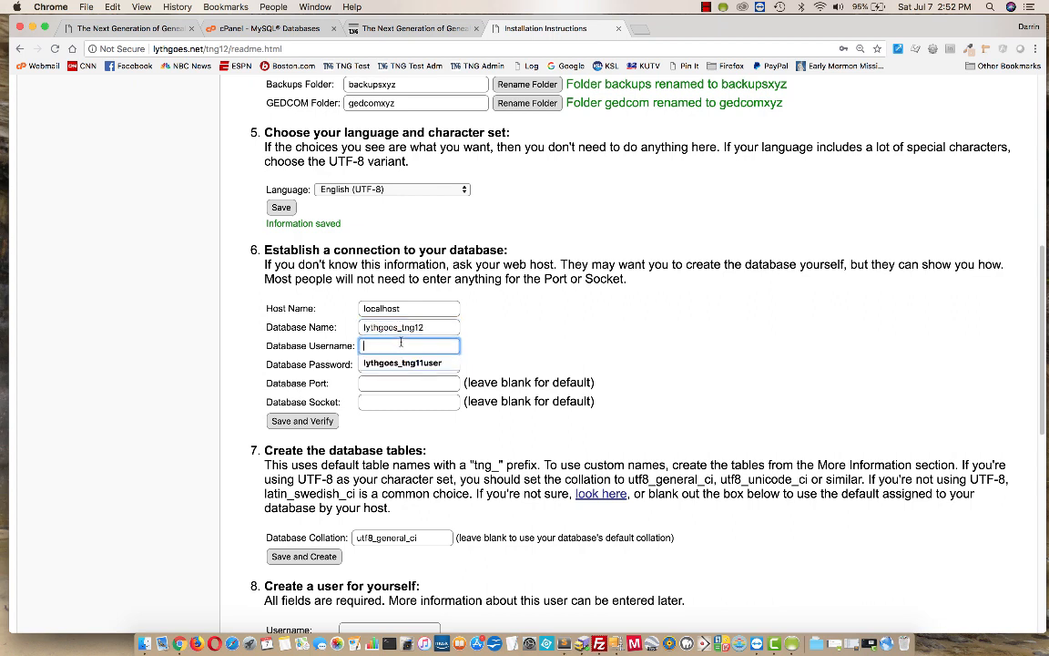
text(lythgoes_tng12user)
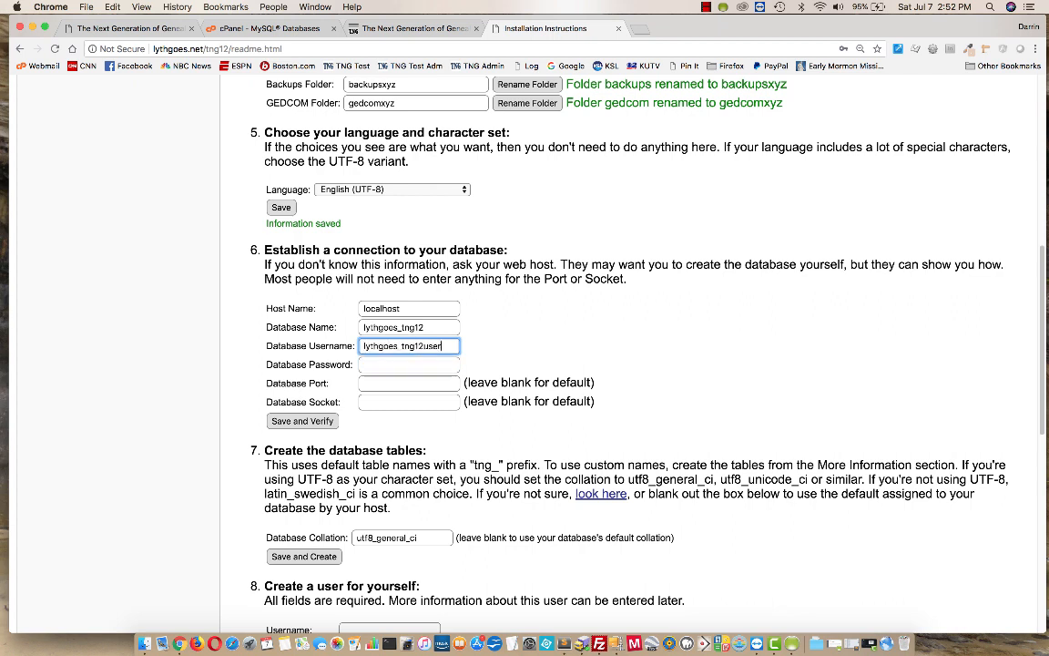
click(371, 363)
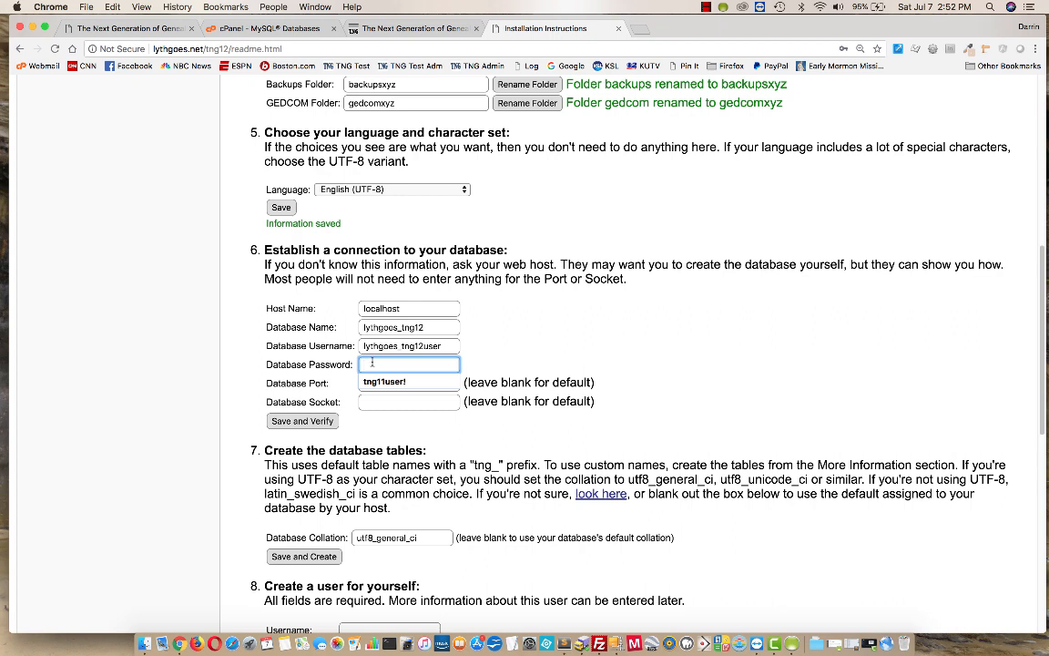
key(super+v)
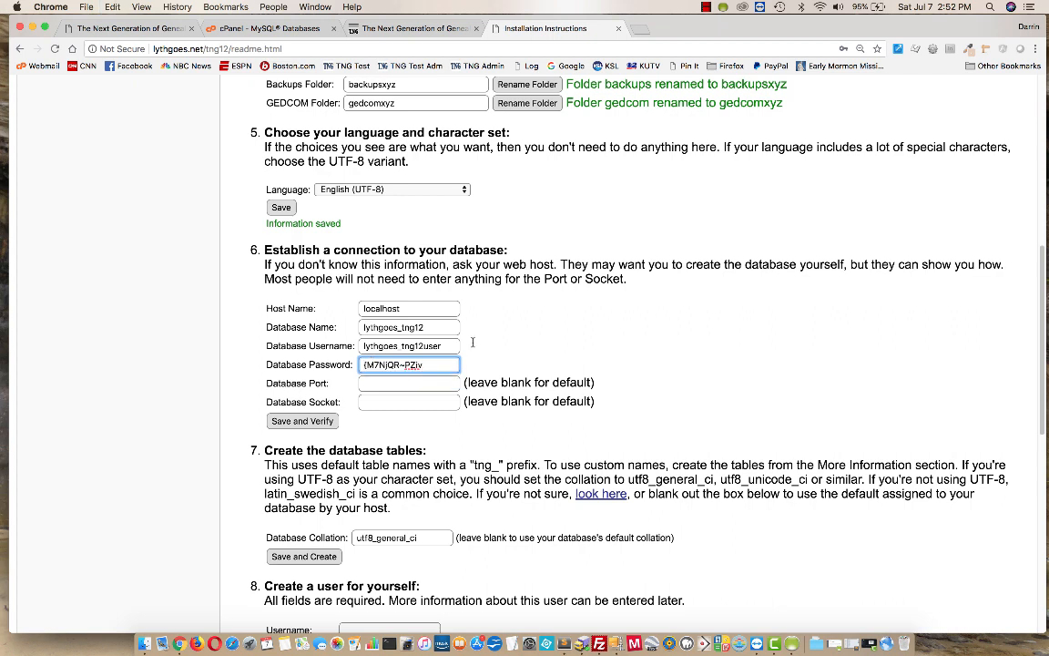
click(306, 422)
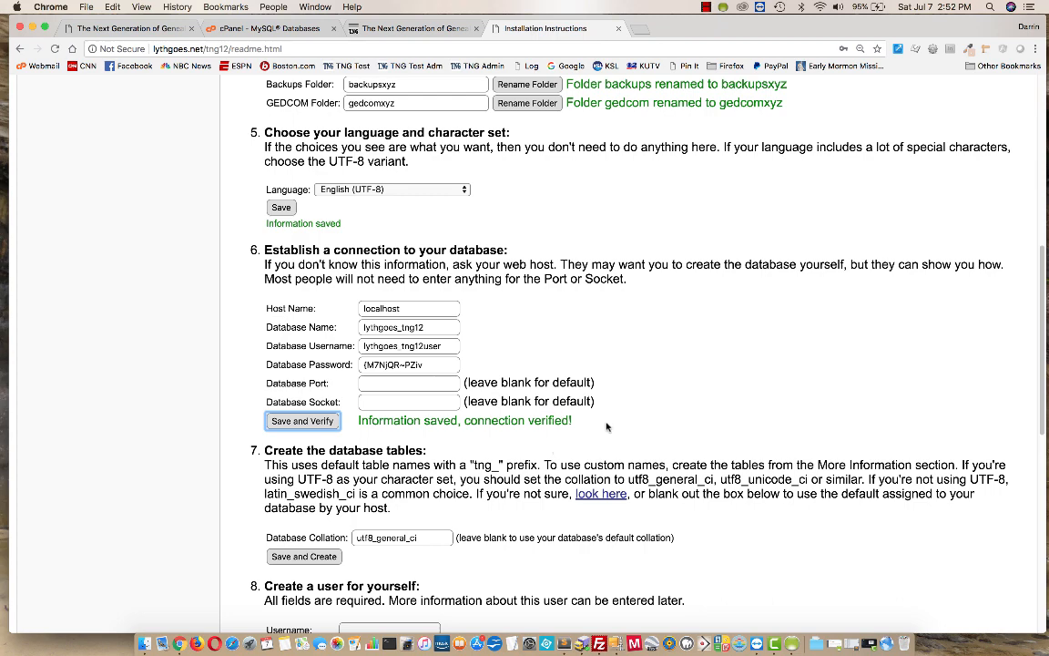
scroll(607, 426, down, 2)
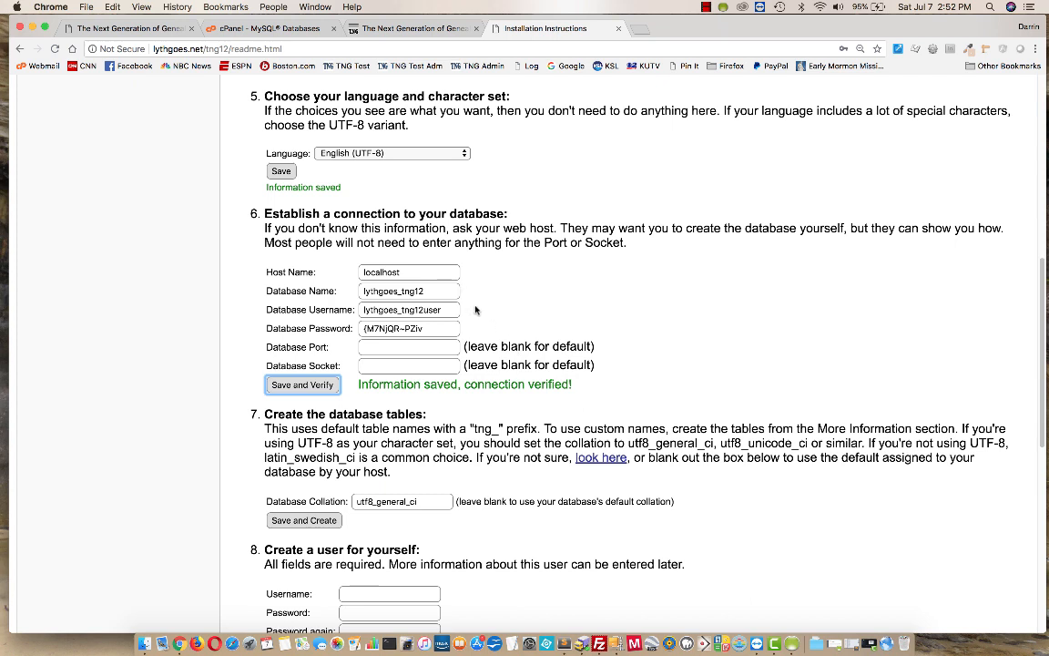
scroll(476, 309, down, 5)
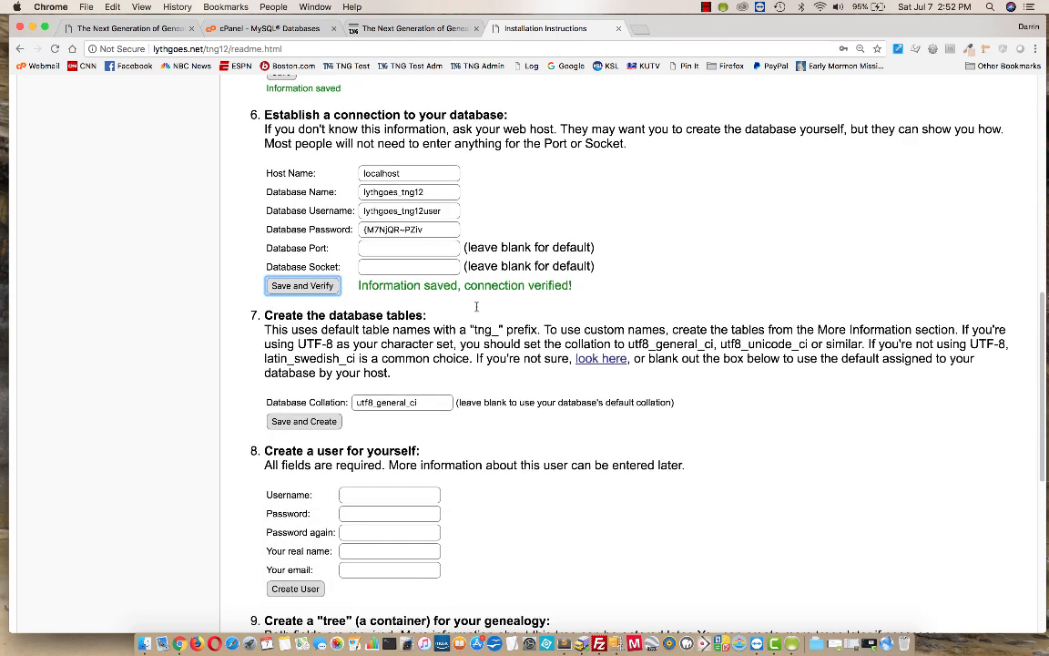
scroll(476, 307, down, 1)
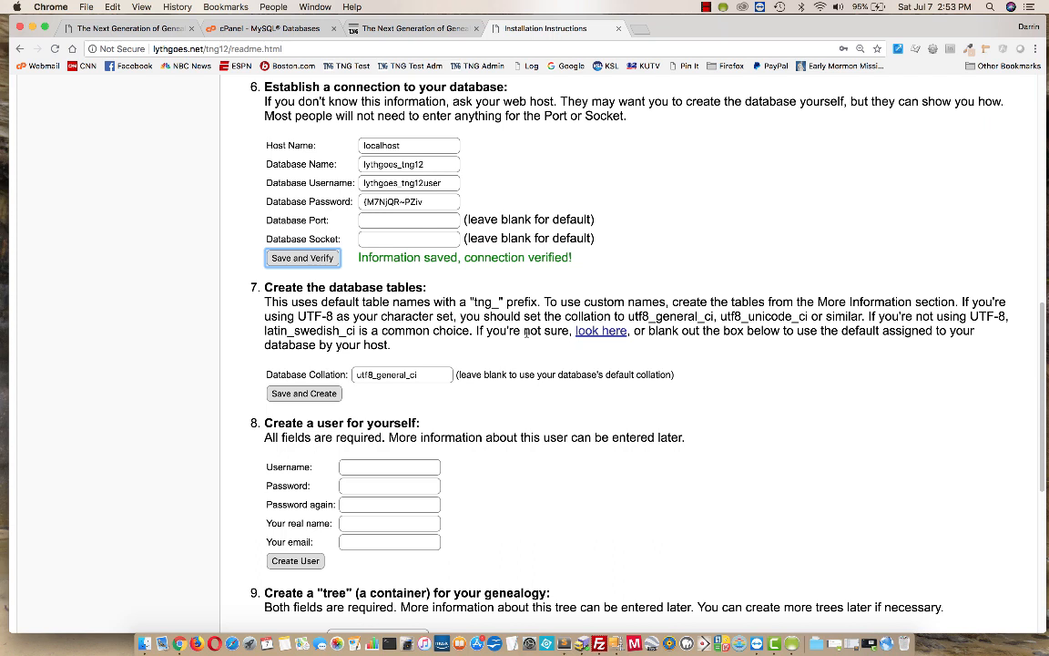
Step: Keep utf8_general_ci collation and create the TNG tables in step 7
drag(357, 374, 419, 374)
click(420, 375)
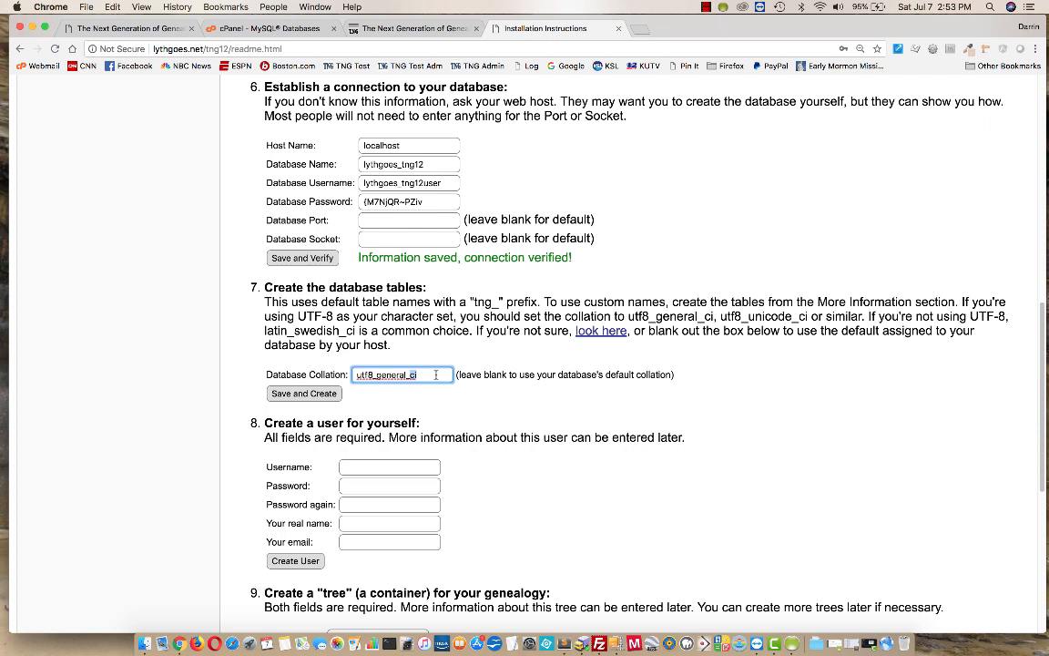
click(394, 401)
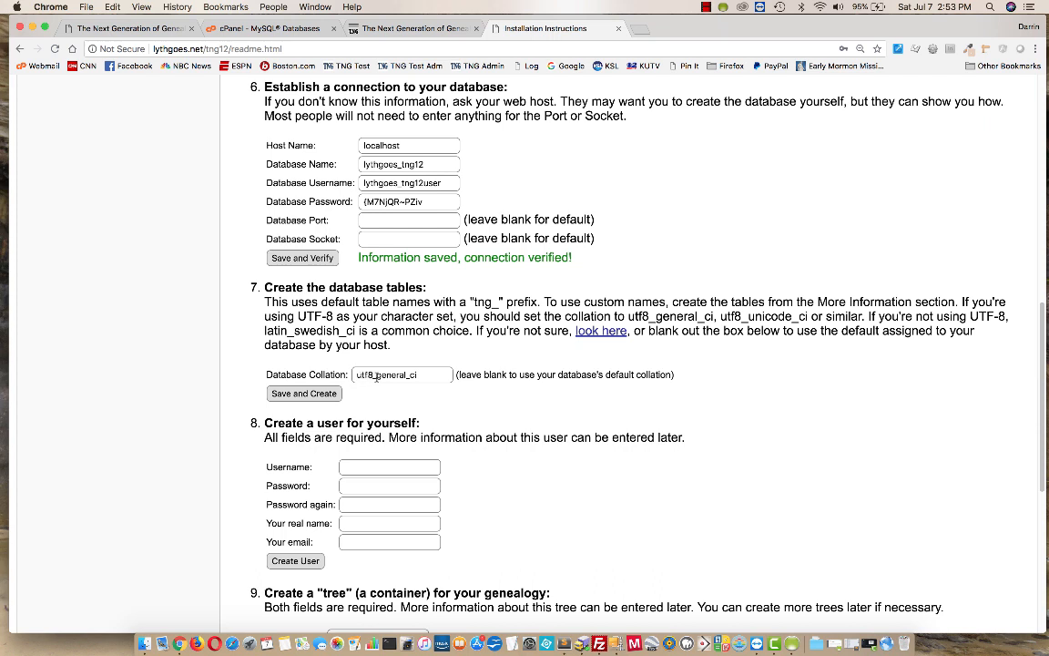
click(315, 395)
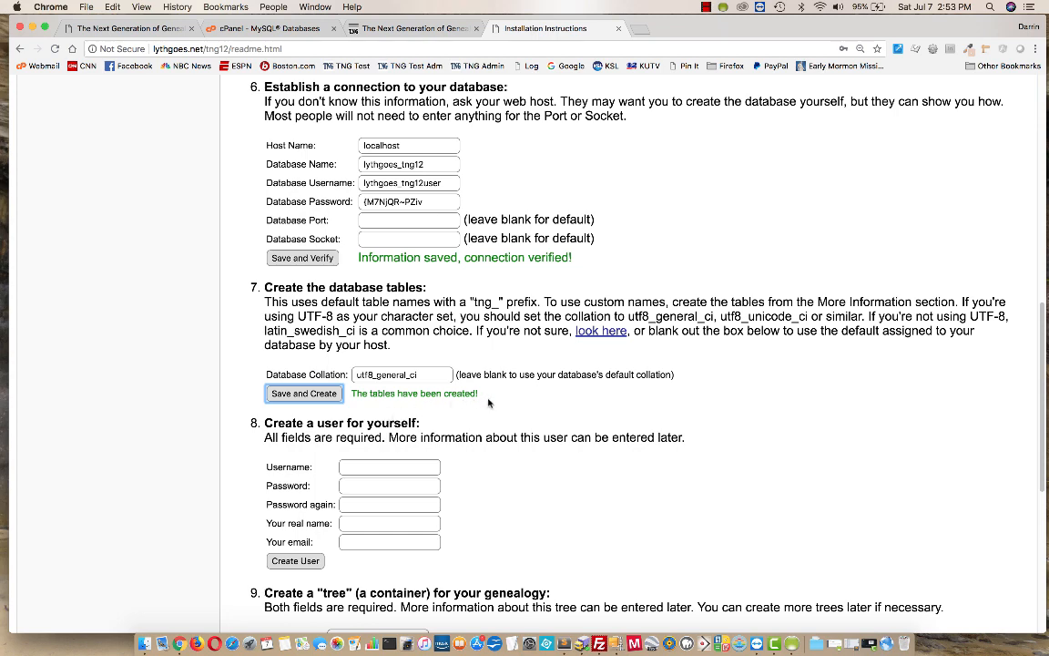
scroll(488, 405, down, 2)
scroll(488, 404, down, 3)
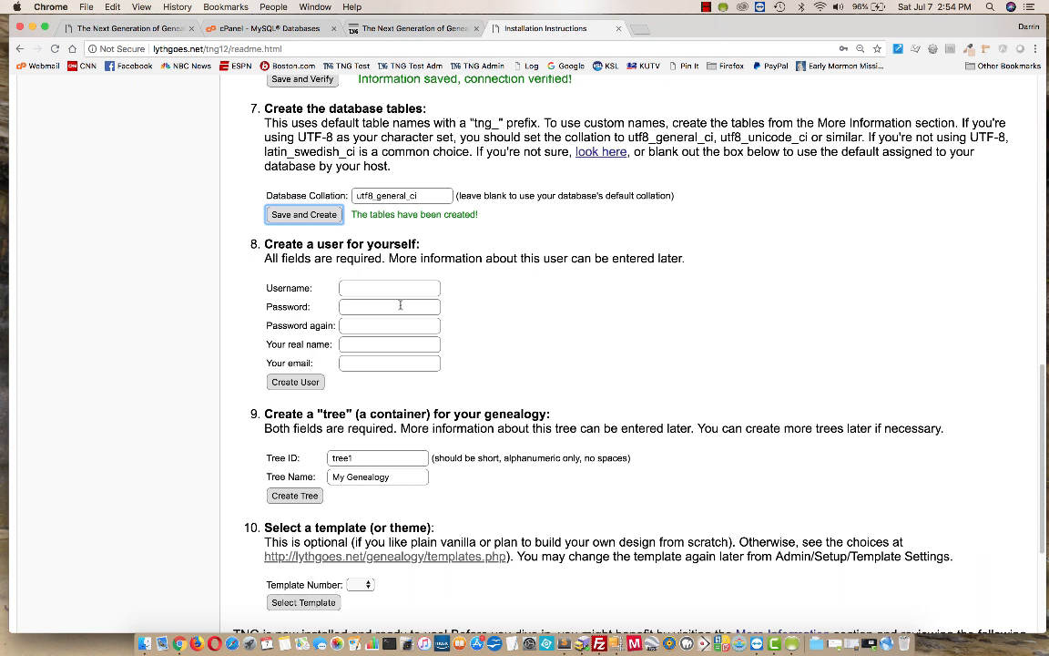
Step: Enter the administrator's username and password in the step 8 form
click(373, 287)
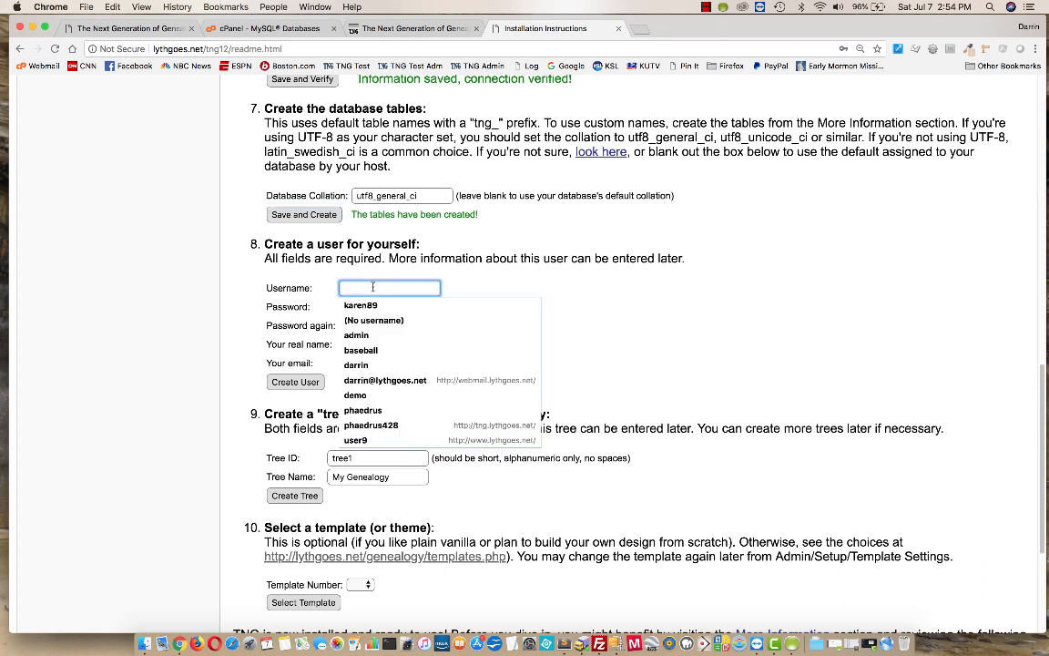
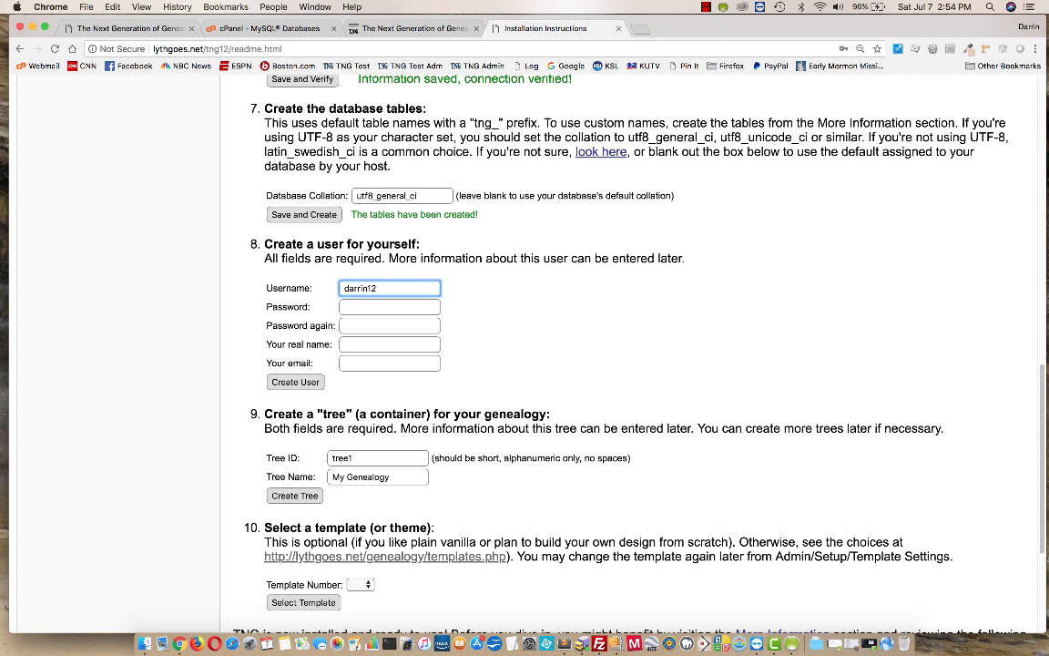
click(356, 306)
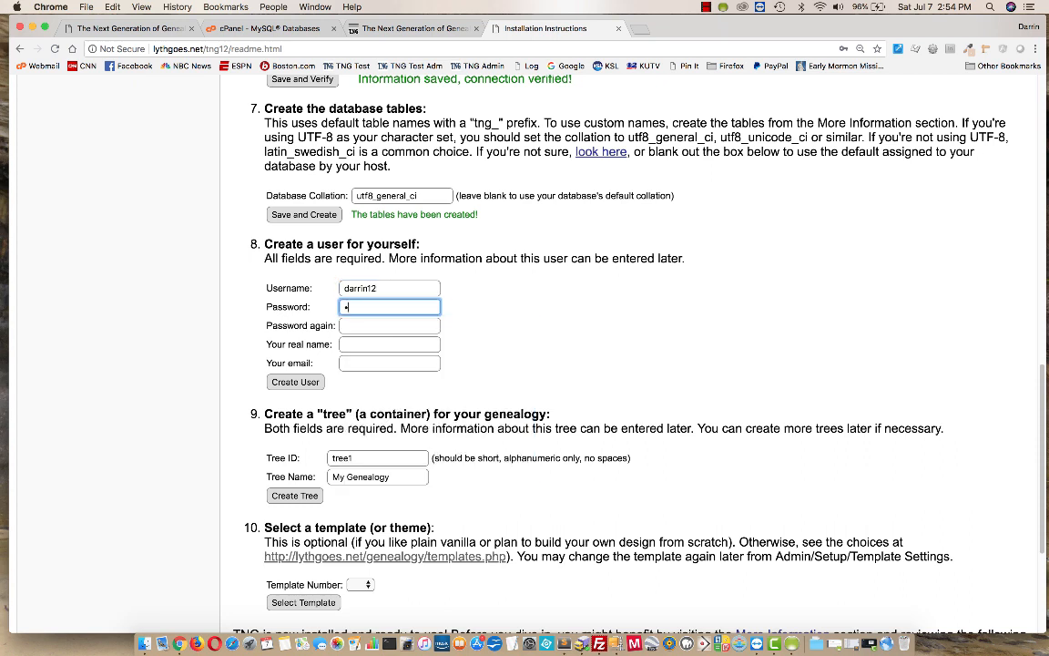
click(362, 324)
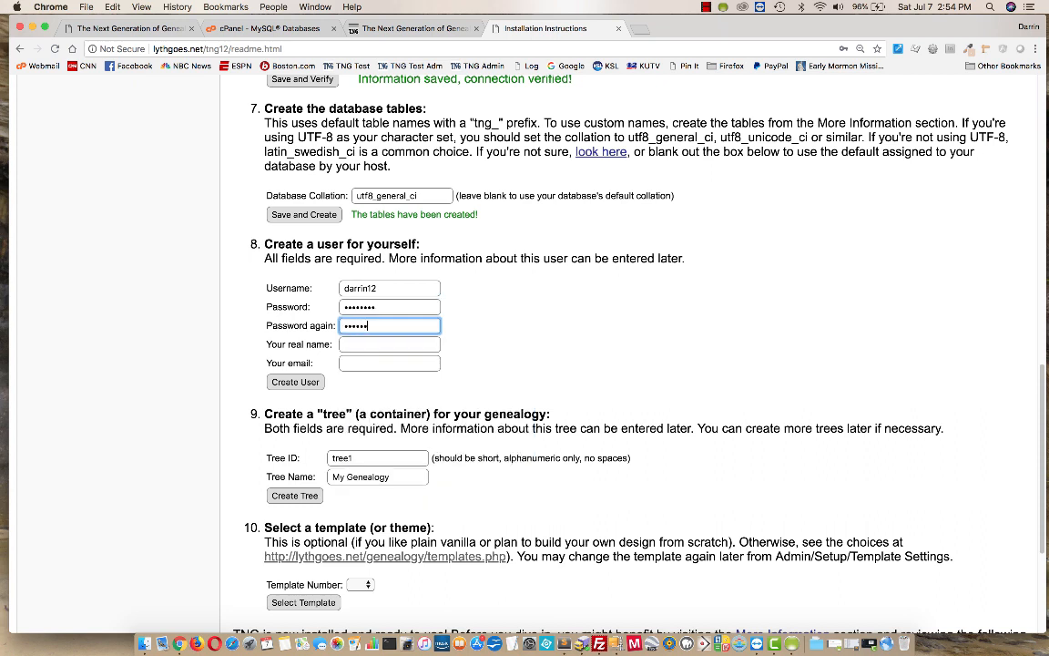
Step: Autofill the administrator's real name and e-mail, then create the admin user
click(353, 345)
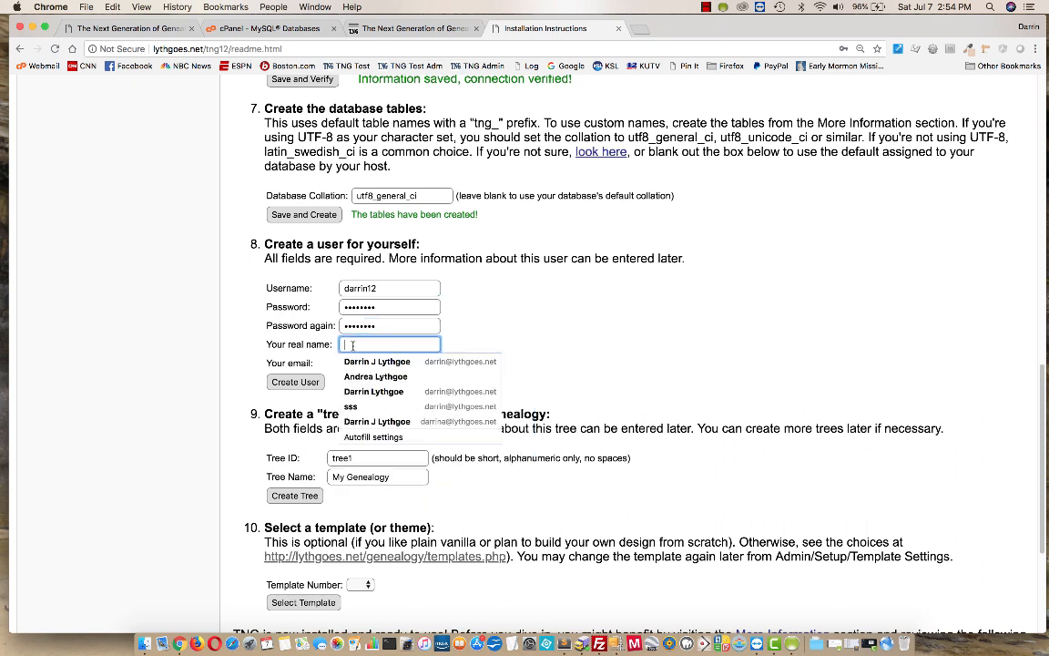
text(Darrin)
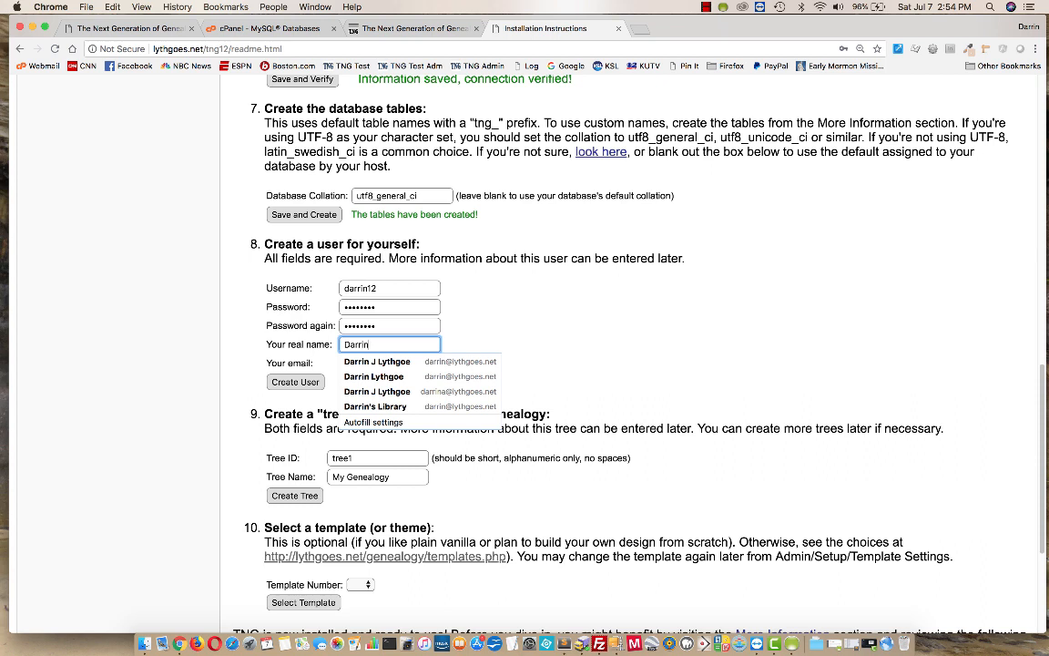
key(Down)
key(Down)
key(Return)
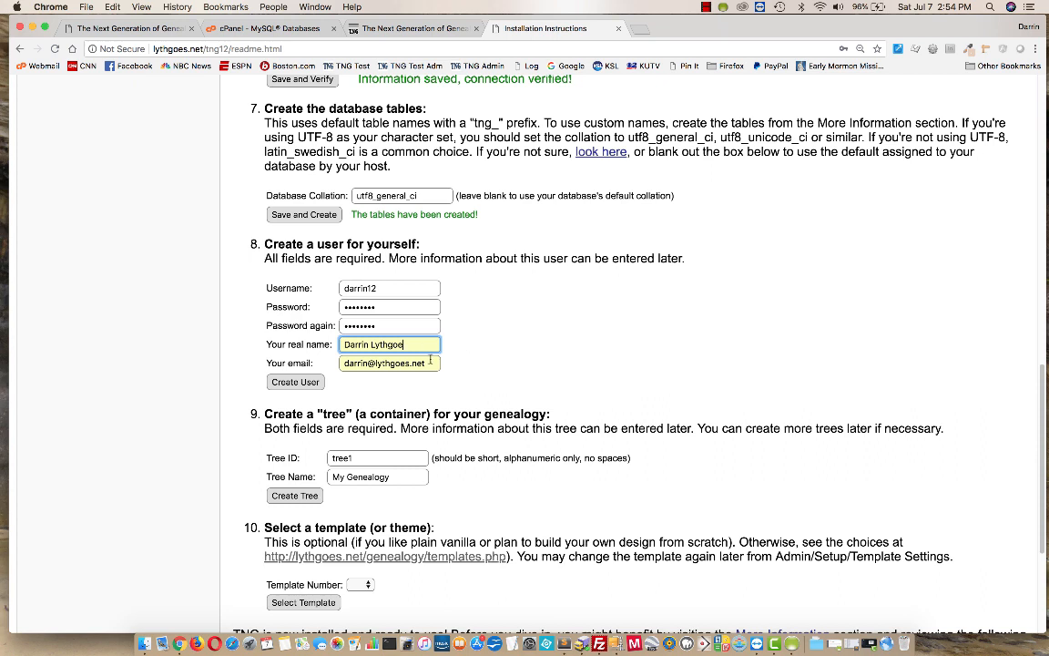
click(370, 362)
click(467, 352)
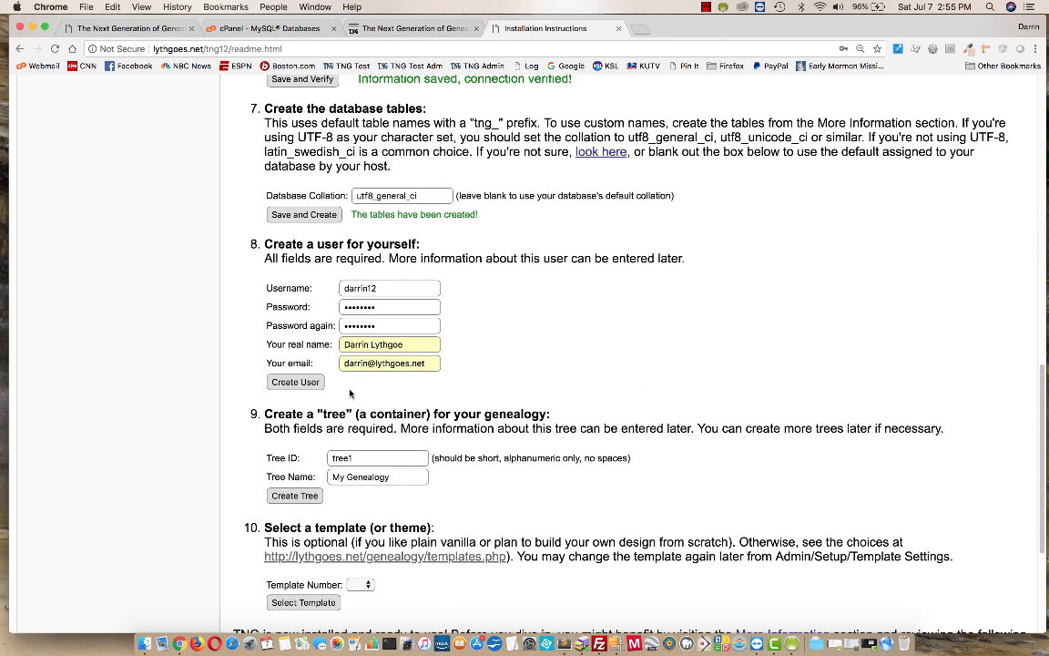
click(294, 384)
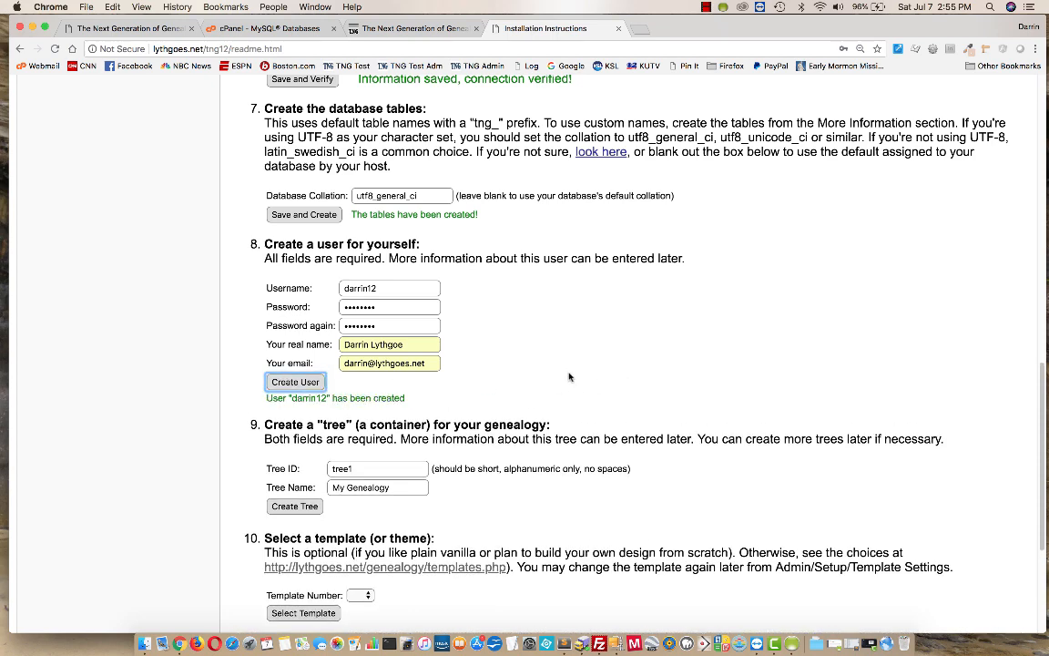
scroll(573, 375, down, 1)
scroll(565, 376, down, 1)
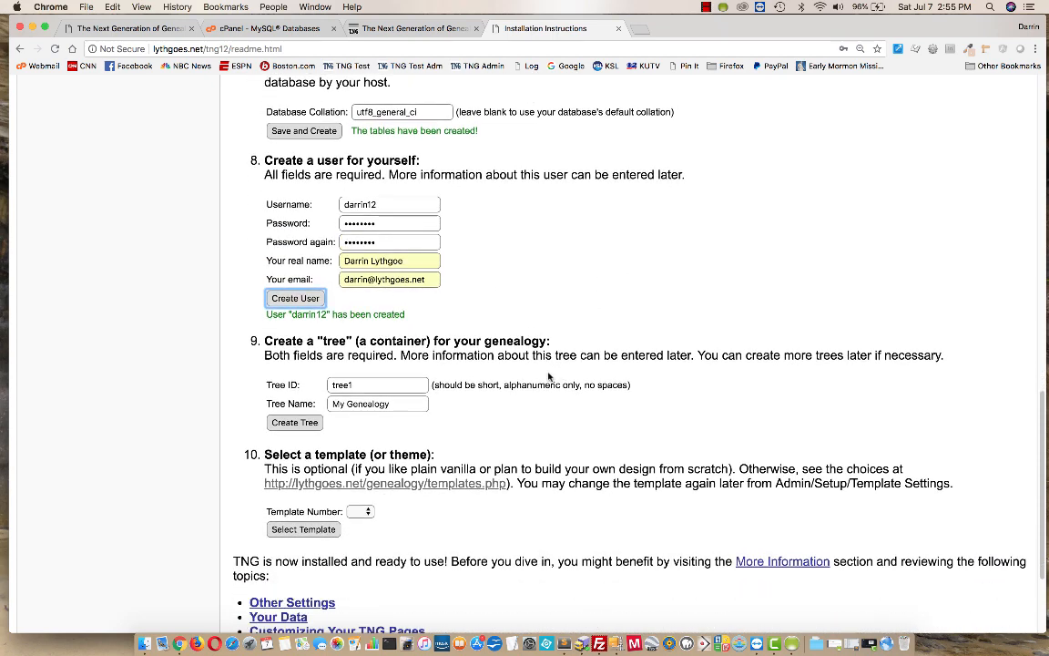
scroll(469, 362, down, 1)
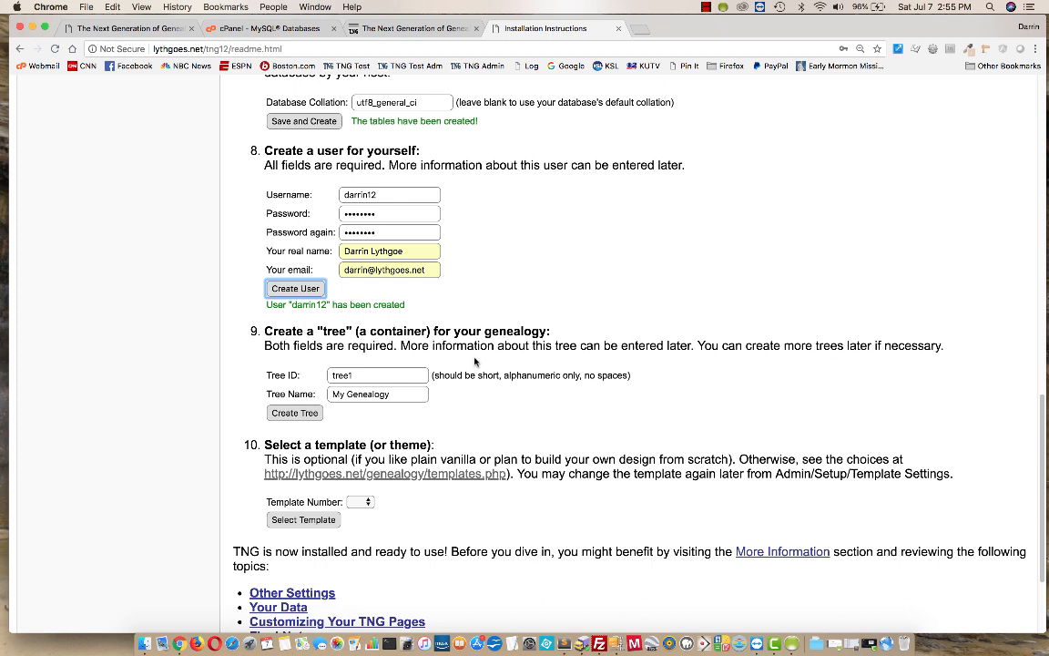
Step: Insert 'Family' into the tree name so it reads My Family Genealogy, then create tree1
drag(368, 378, 342, 376)
click(364, 375)
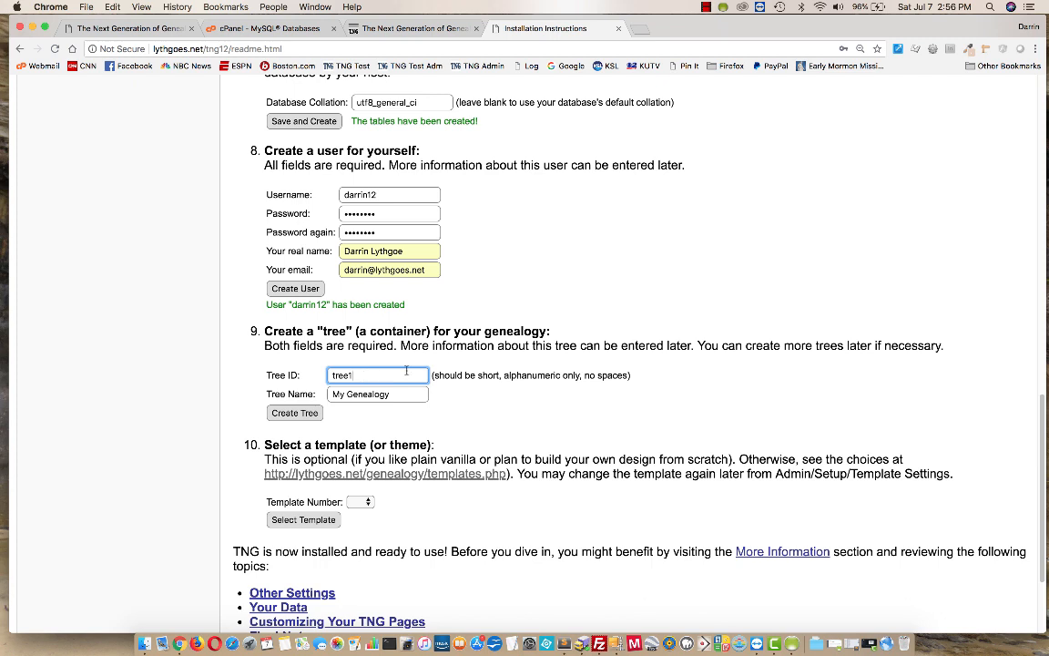
click(379, 395)
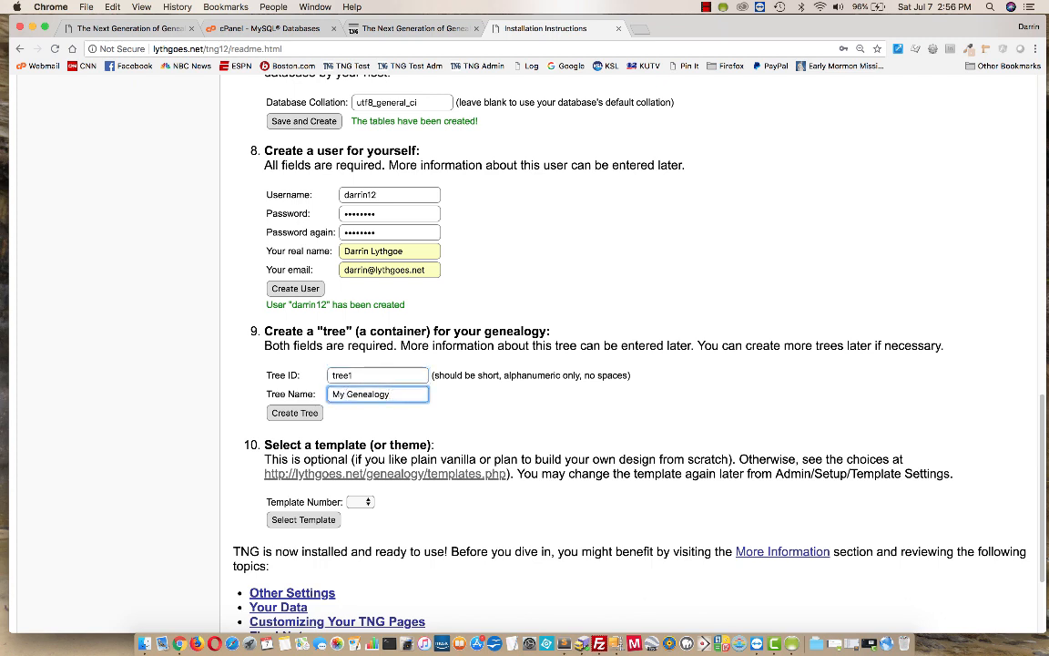
click(346, 393)
text(Family)
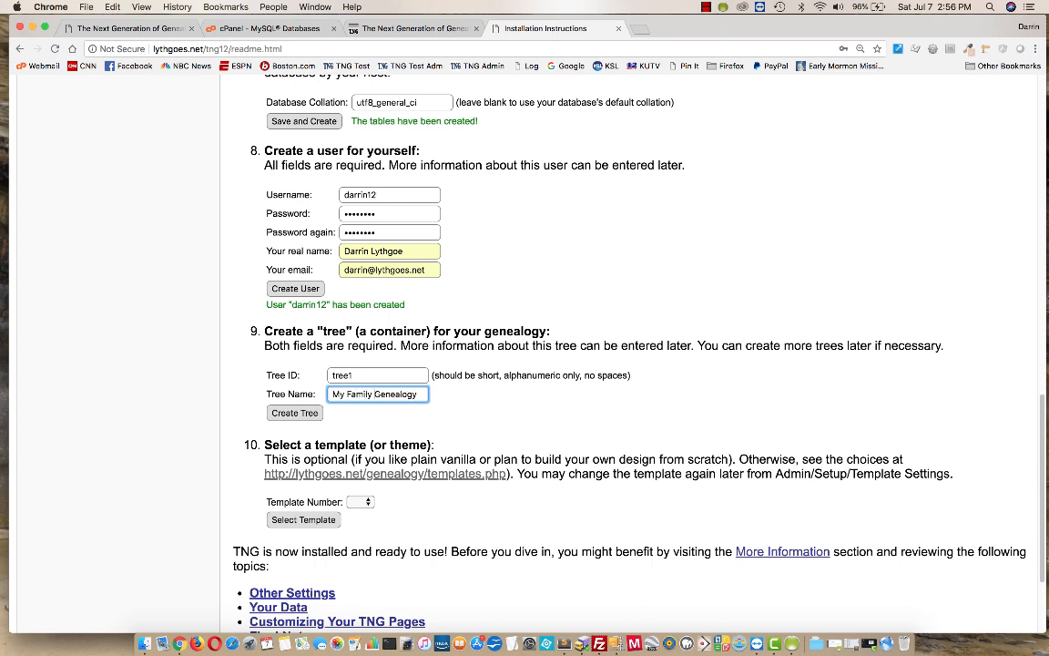
click(294, 412)
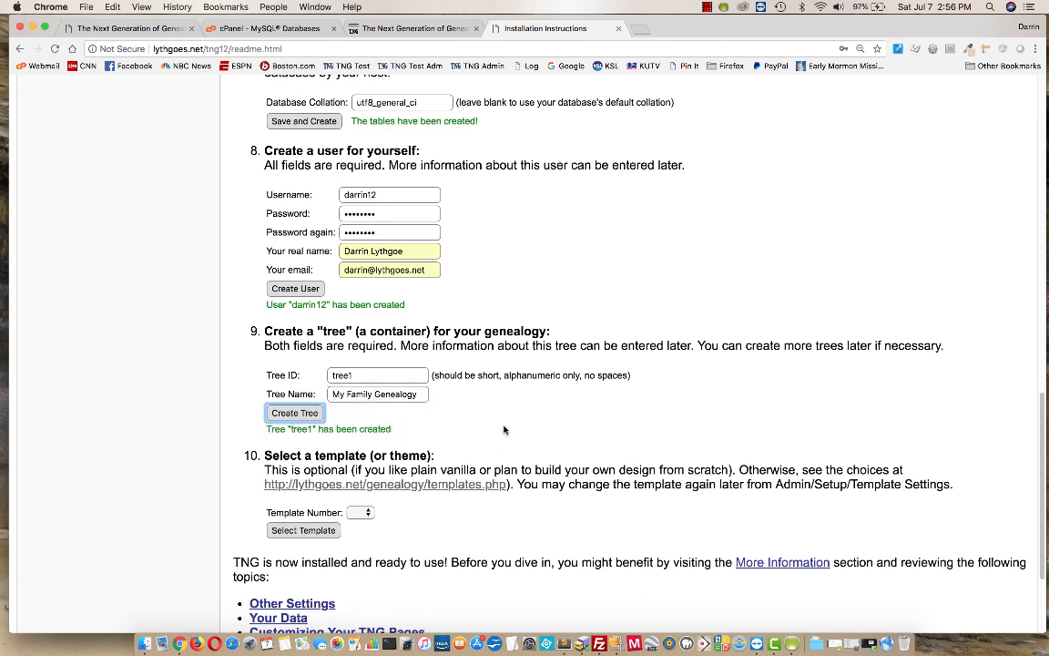
scroll(496, 428, down, 3)
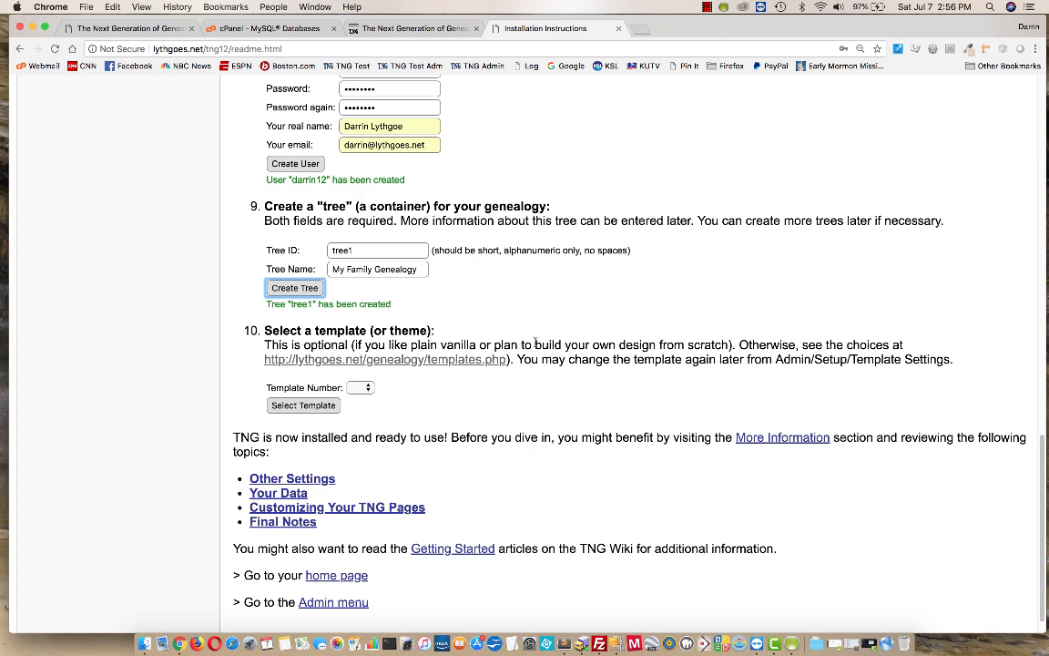
Step: Browse the Pre-built Templates page in a new tab, then return to the Installation Instructions
right_click(425, 361)
click(453, 365)
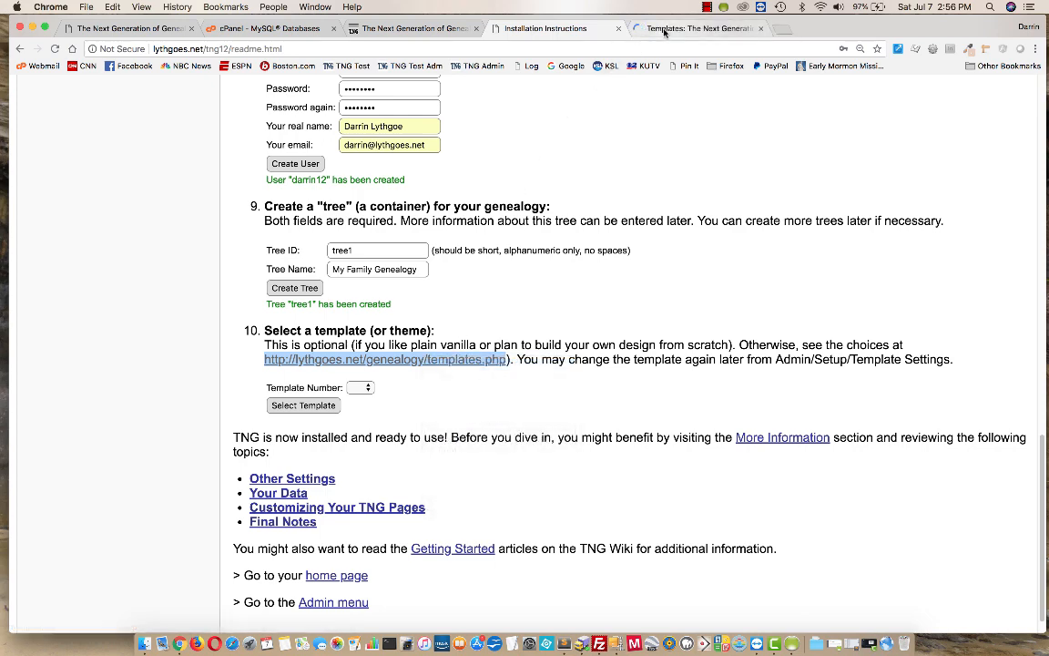
click(665, 29)
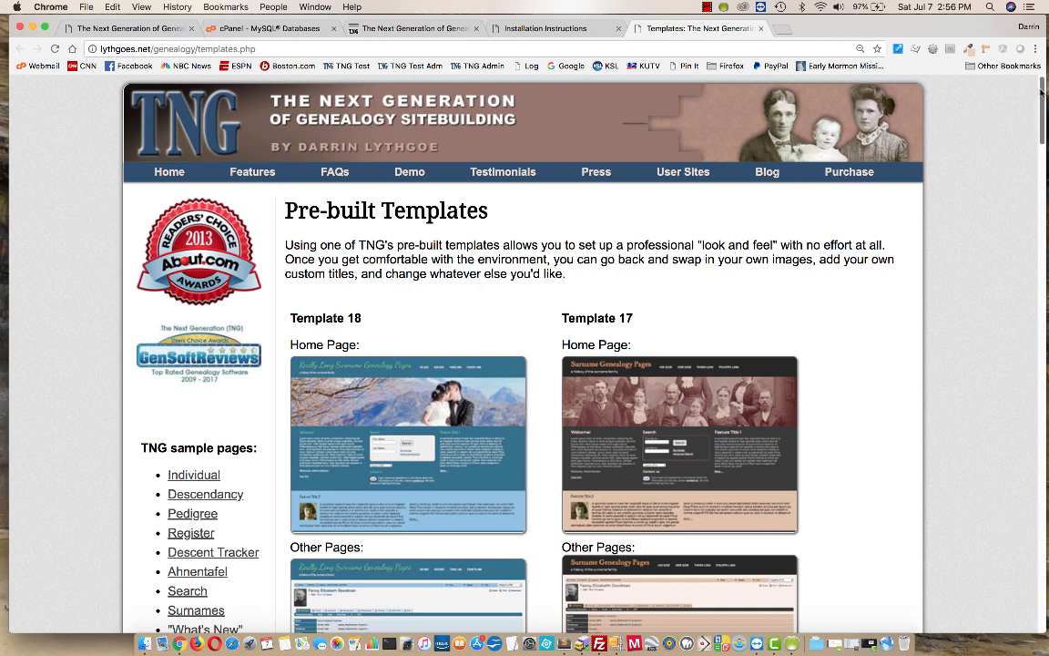
drag(1042, 91, 1044, 111)
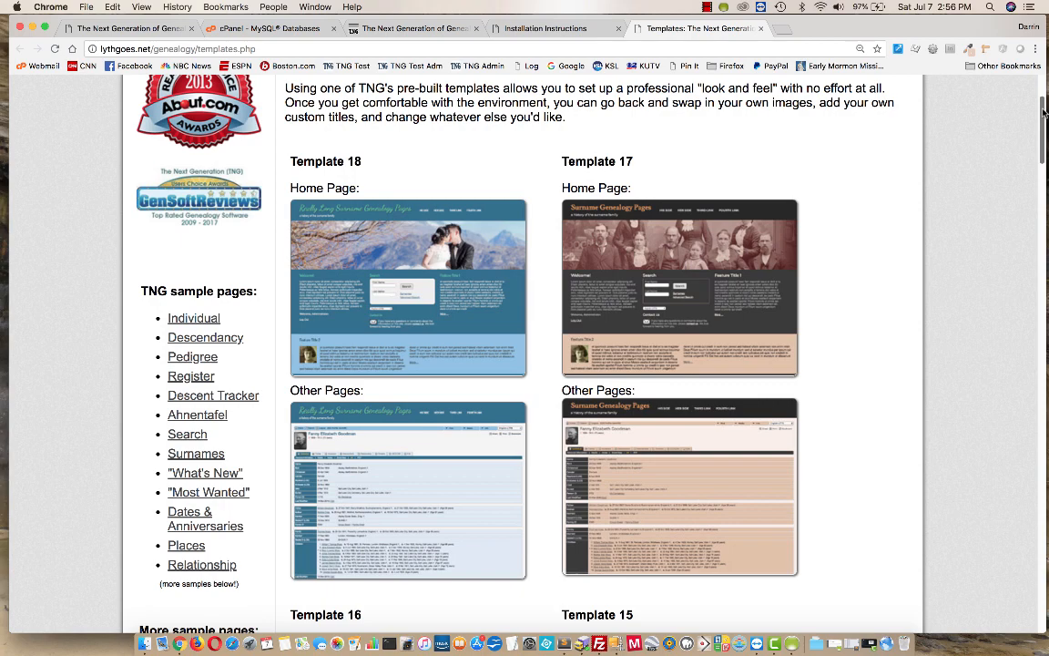
drag(1044, 111, 1036, 176)
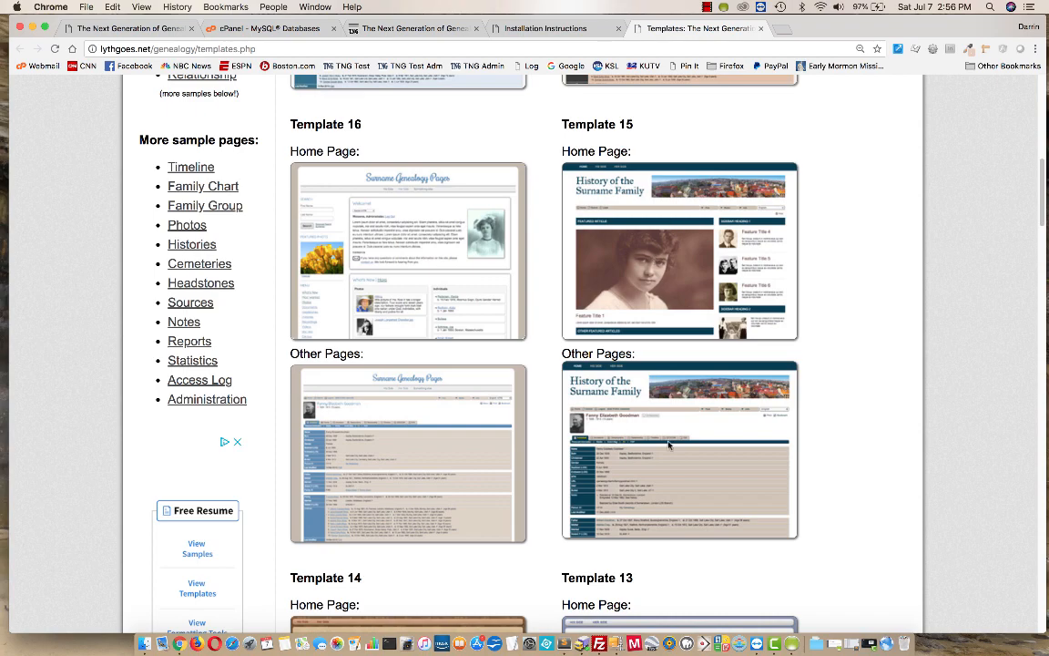
drag(1041, 163, 925, 70)
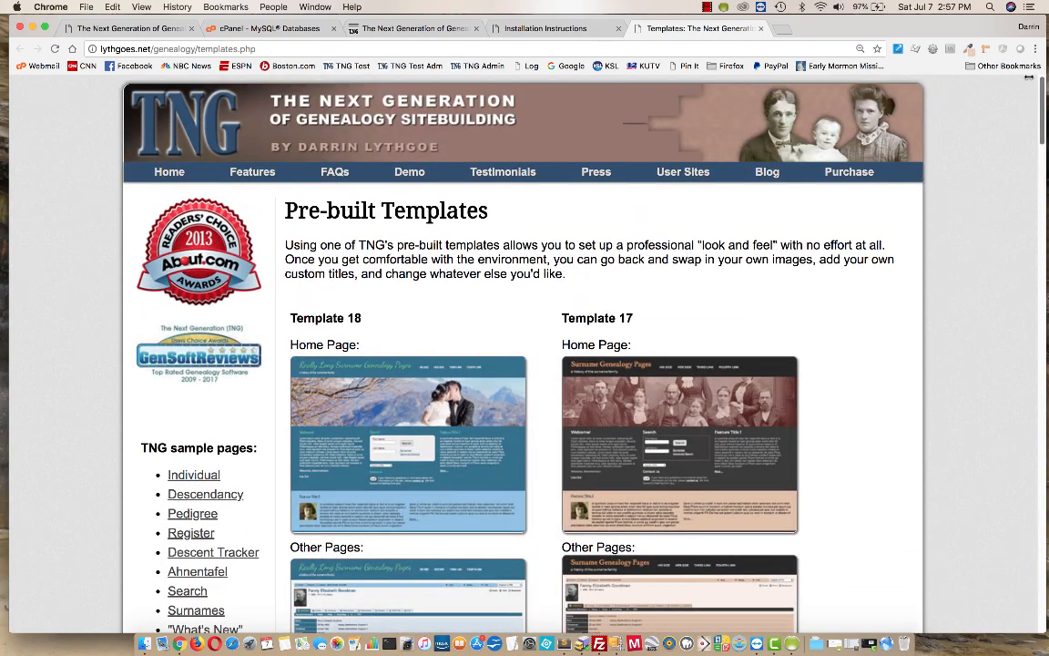
click(523, 29)
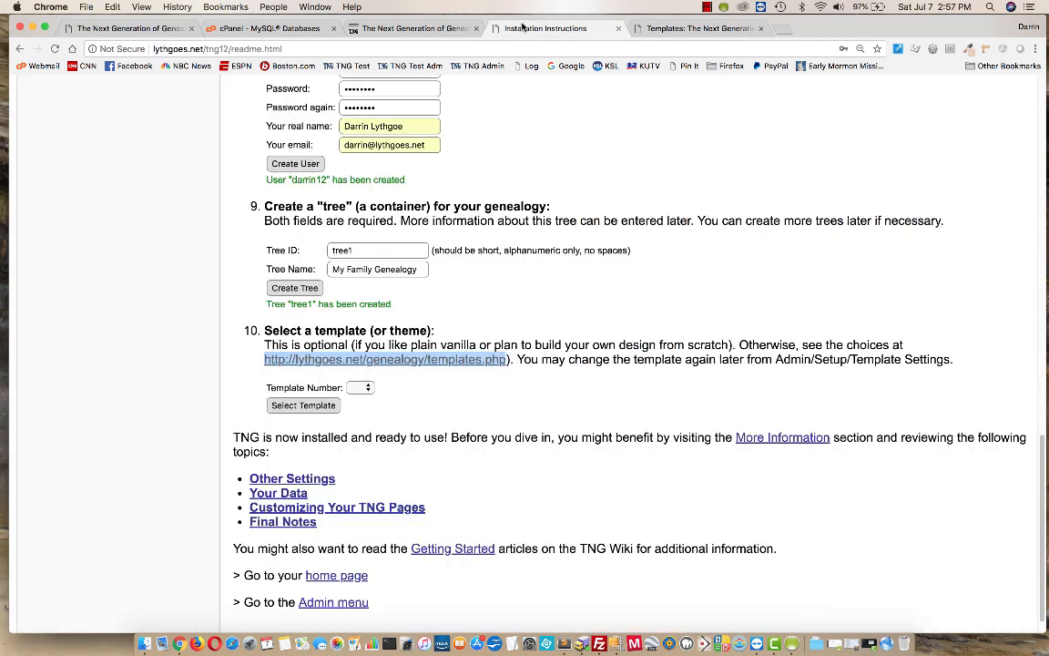
Step: Choose template number 16 and save it as the site template
click(517, 306)
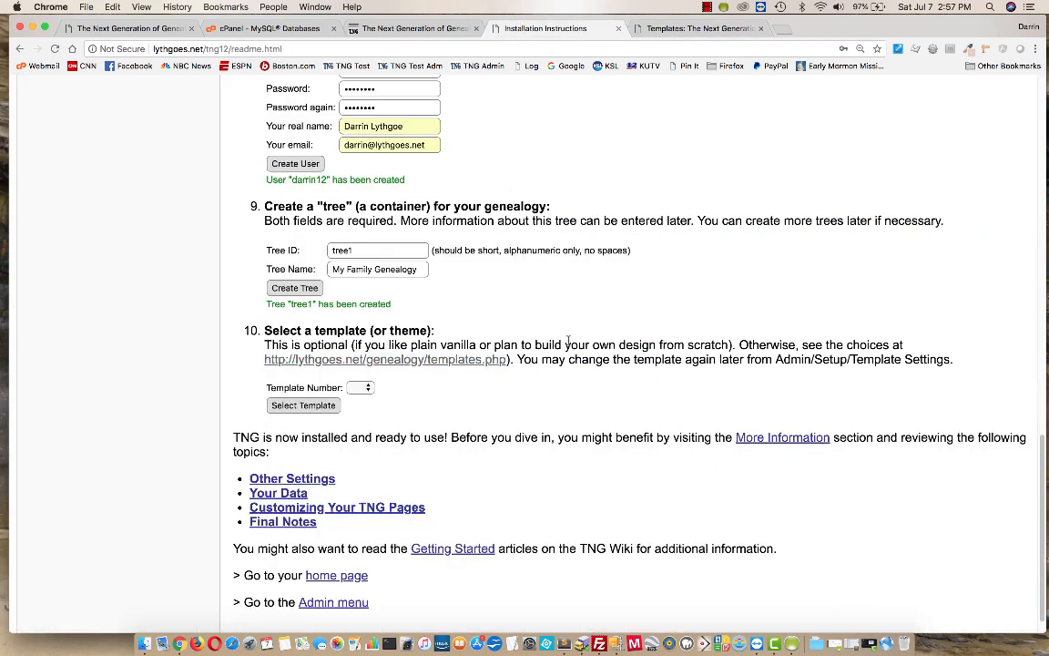
click(363, 388)
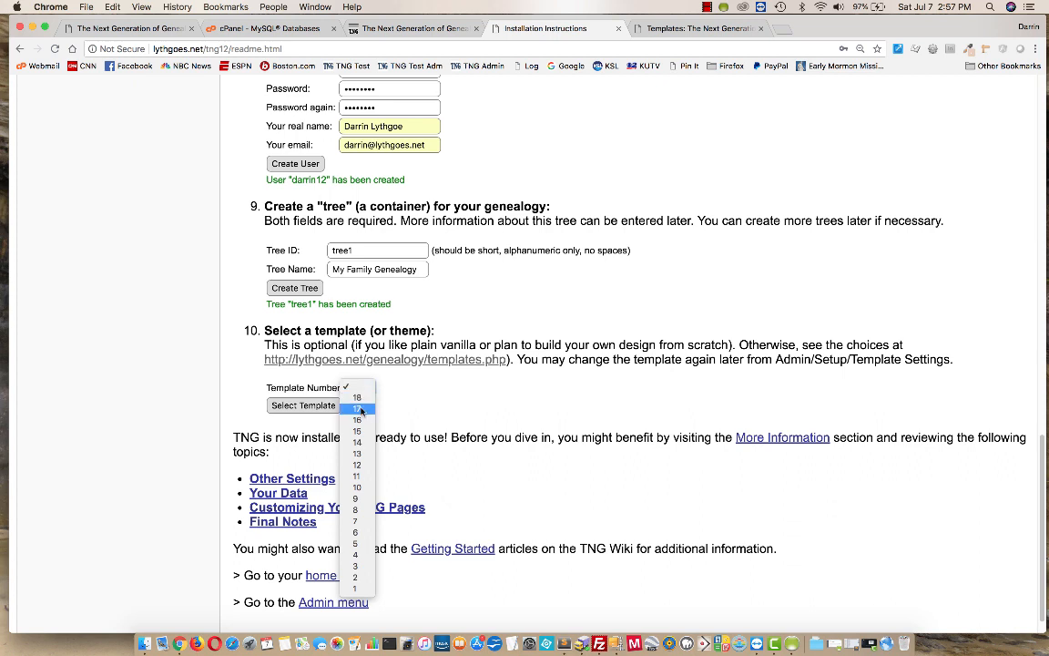
click(357, 419)
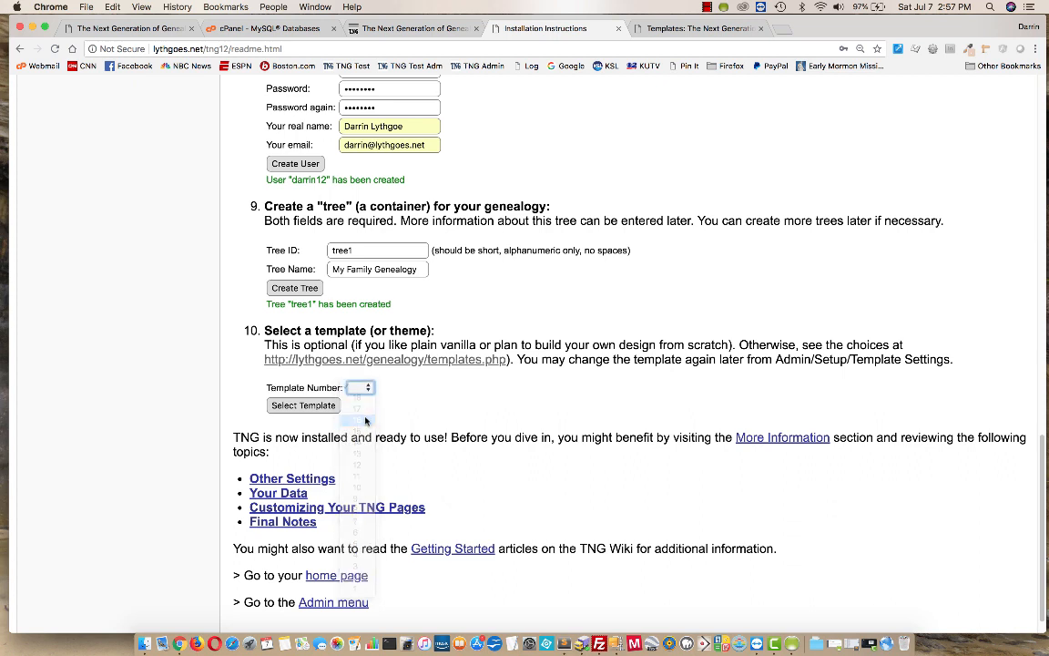
click(284, 406)
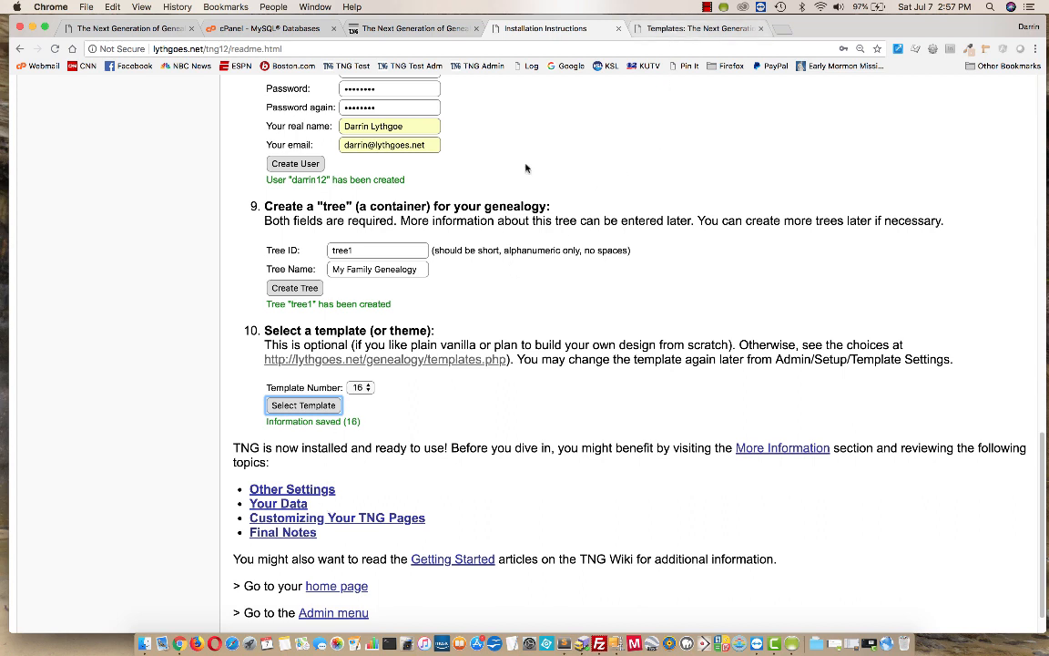
Step: View the new site's home page and its Surnames page
click(326, 588)
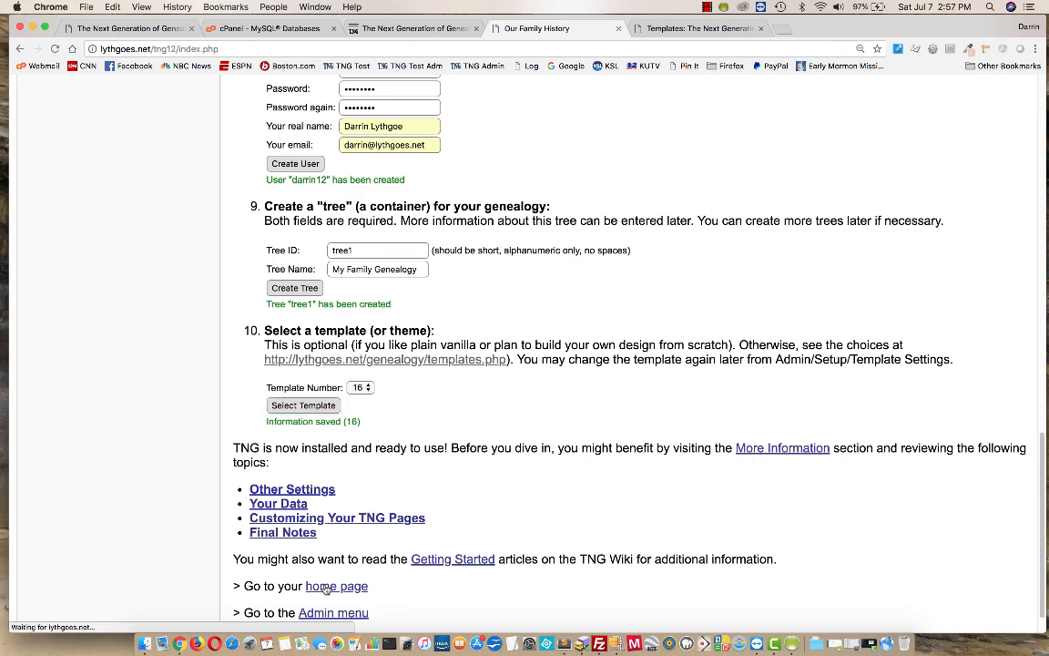
scroll(421, 497, down, 3)
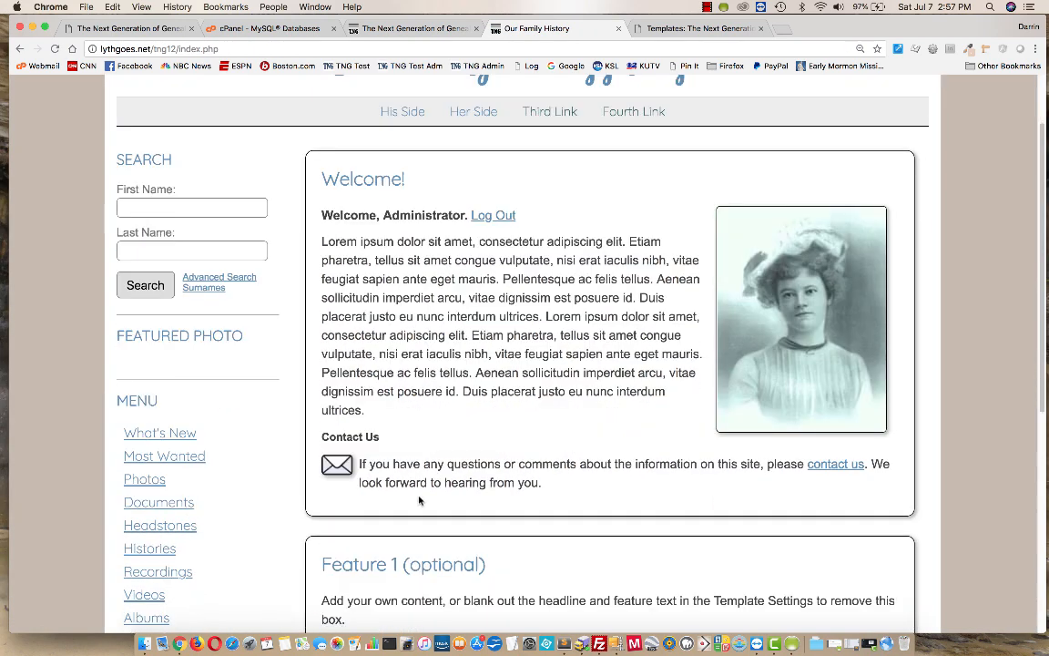
scroll(420, 499, up, 2)
click(204, 334)
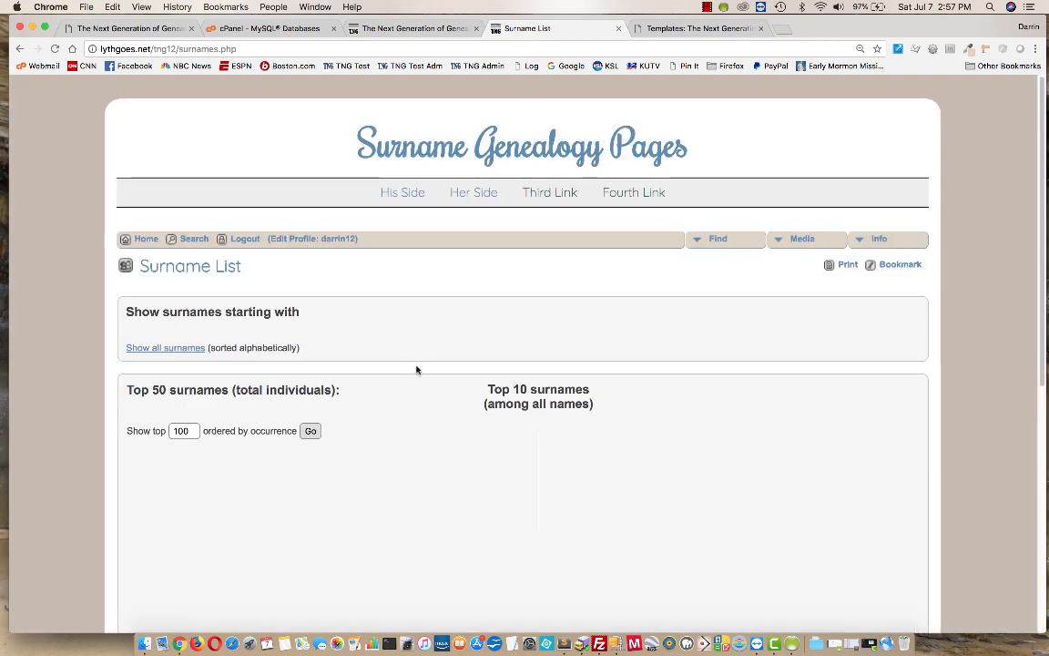
Step: Go to Administration and open Setup's General Settings
mouse_move(876, 239)
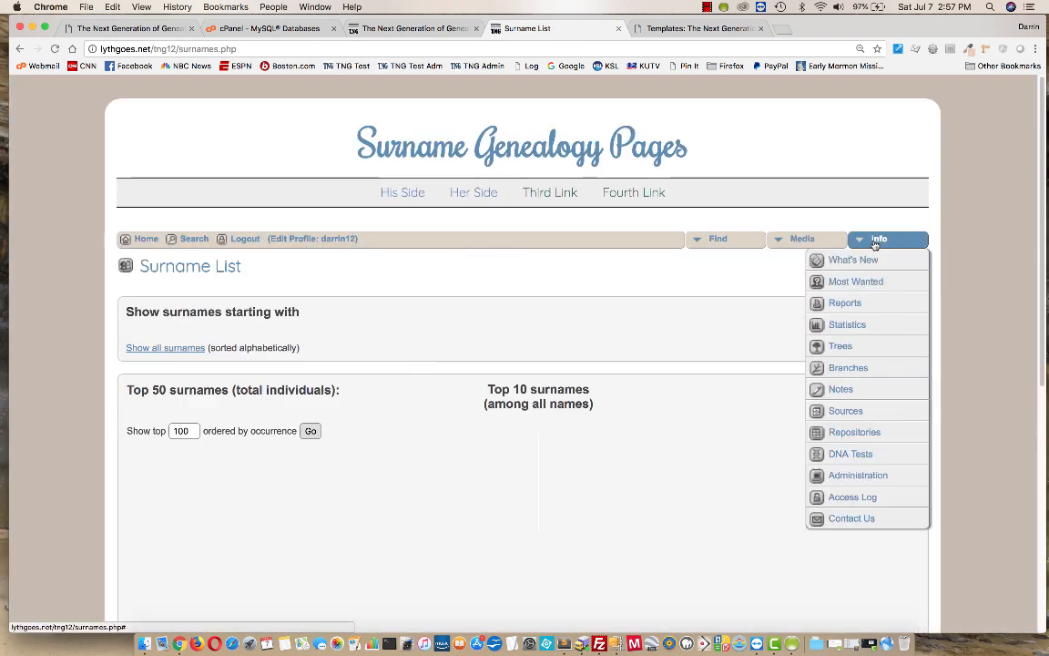
click(857, 476)
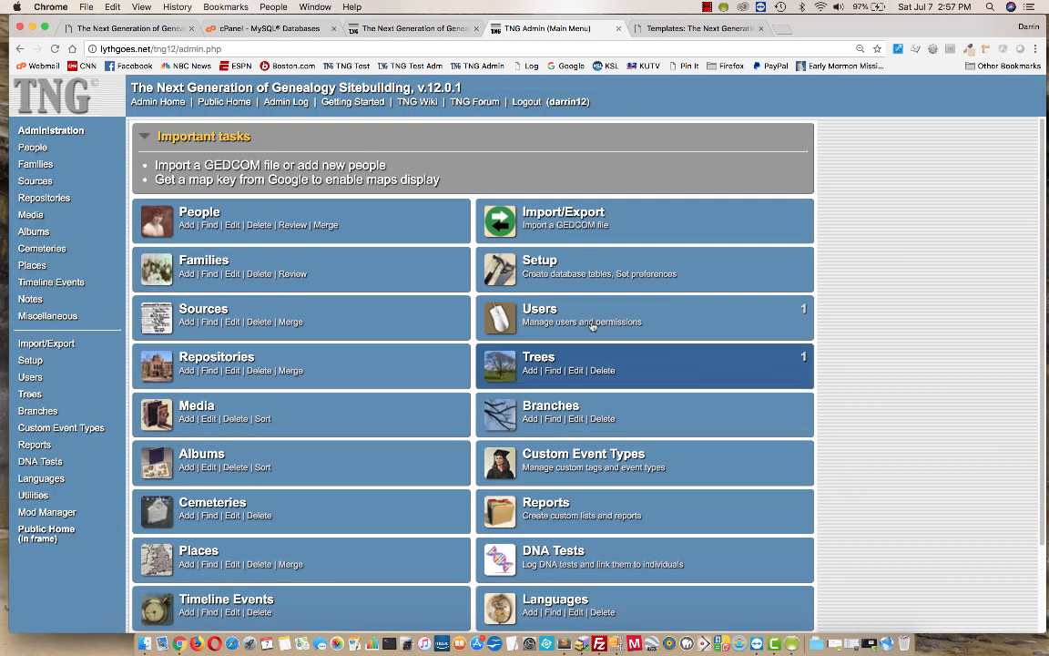
click(540, 262)
click(239, 245)
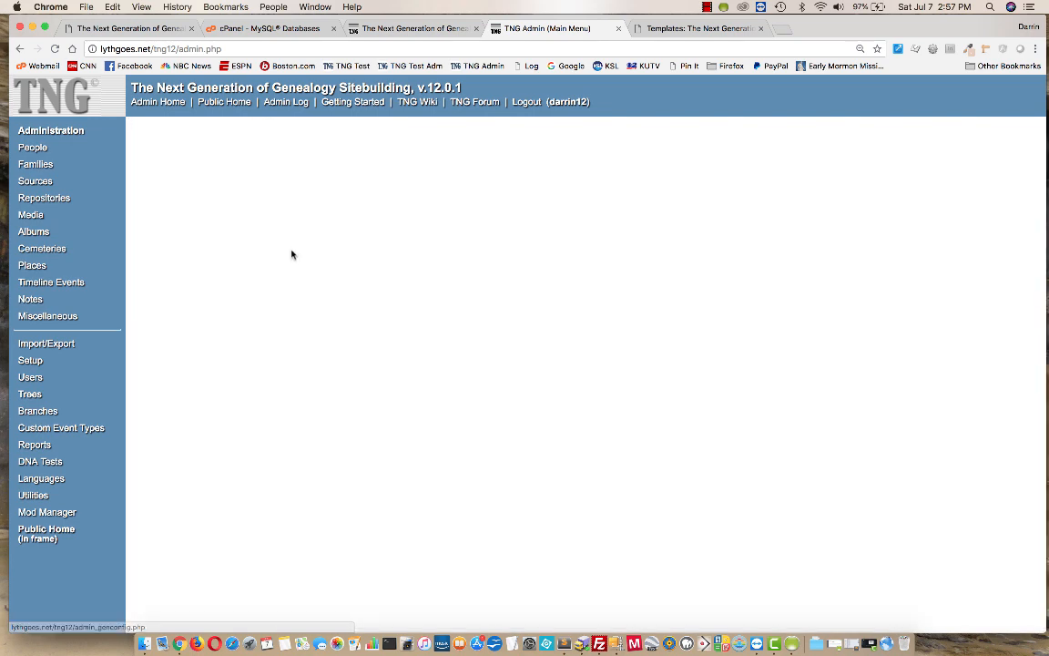